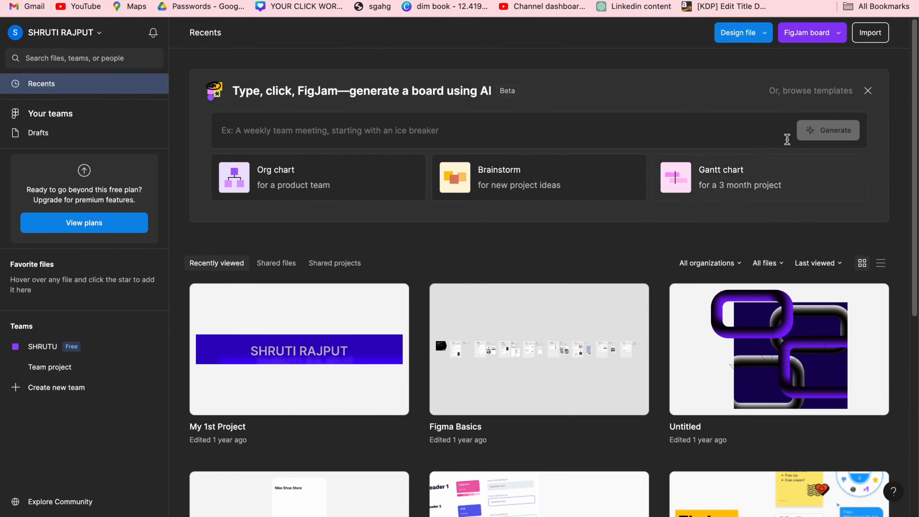
Create a design file in the team project and name it with the owner's first name followed by "tutorial"
left_click(741, 35)
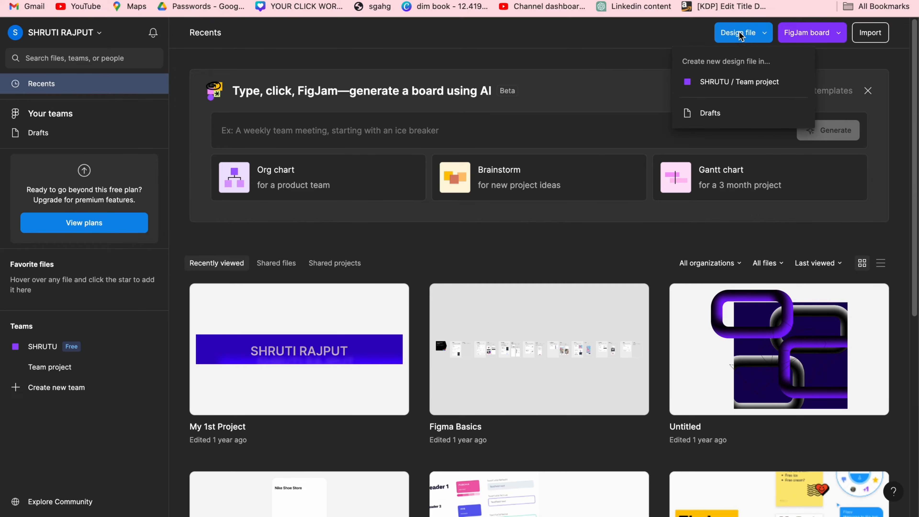
left_click(738, 82)
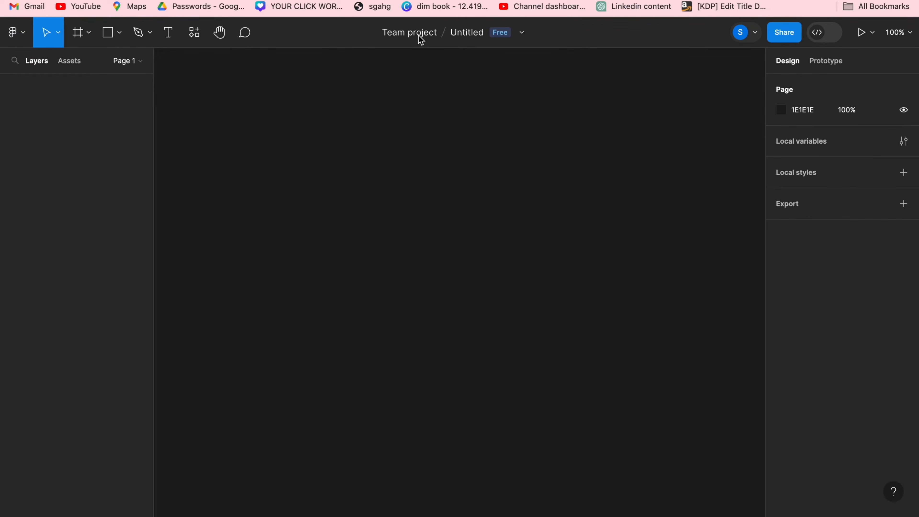
left_click(467, 33)
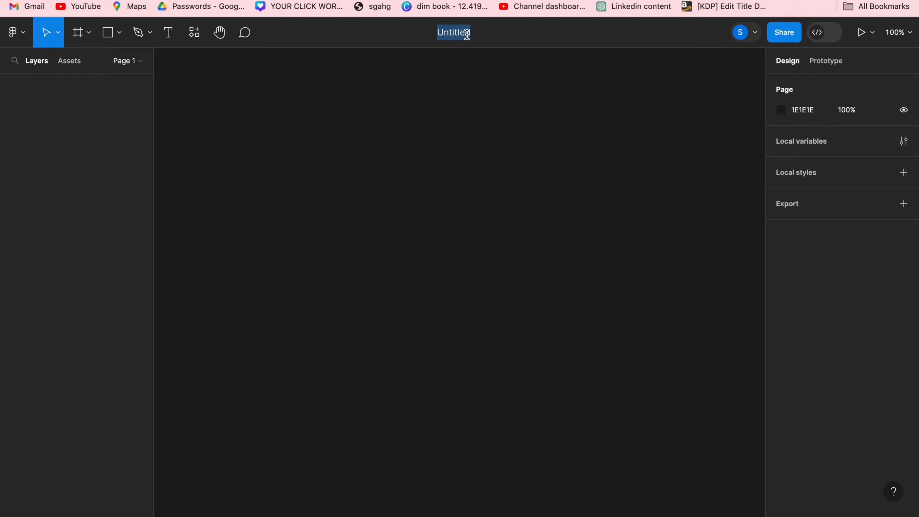
type("shruti's tuto")
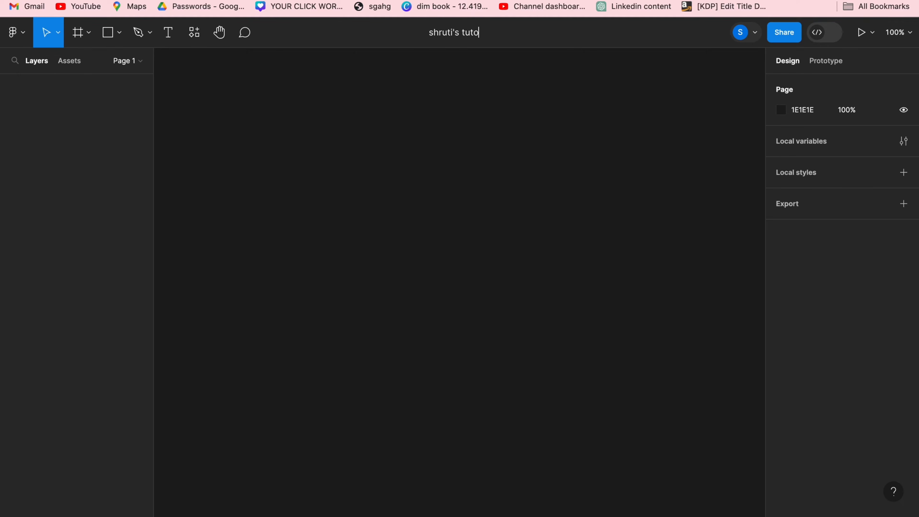
type("rial")
left_click(385, 142)
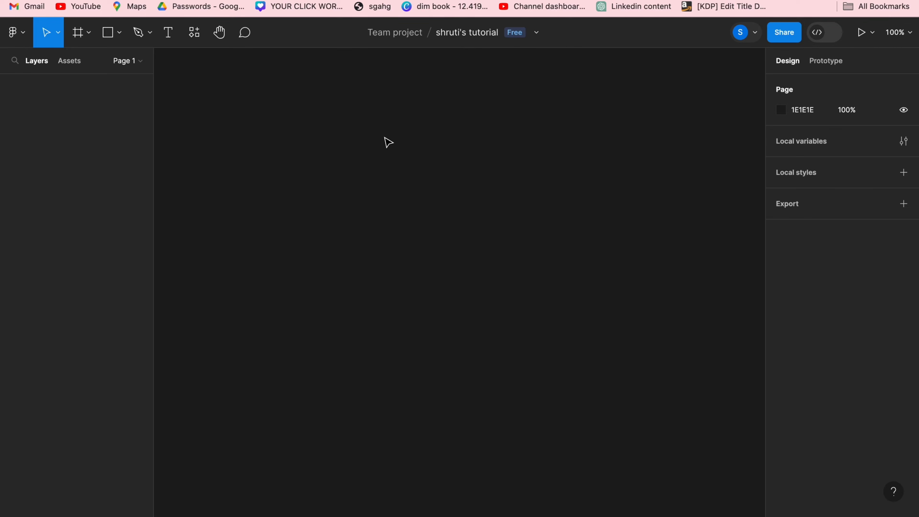
Add an iPhone 14 & 15 Pro Max frame to the canvas and move it to about X -28, Y -456
left_click(83, 37)
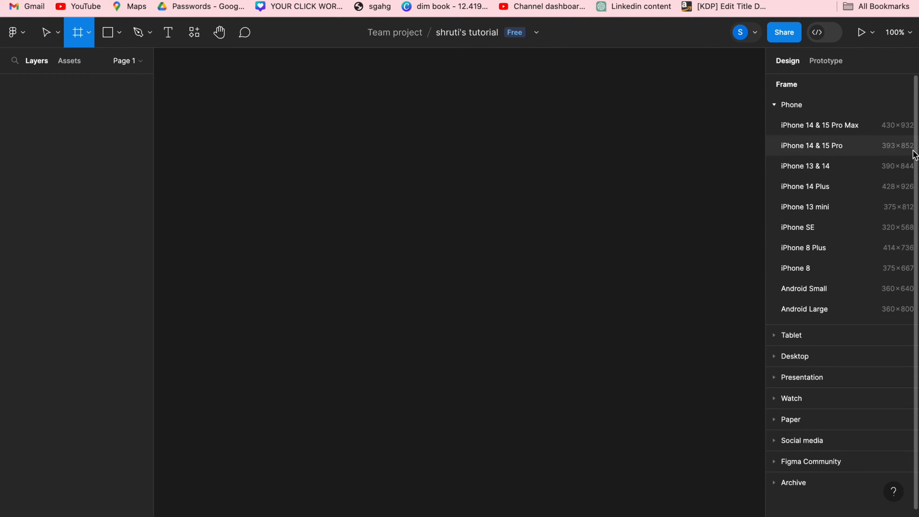
left_click(843, 129)
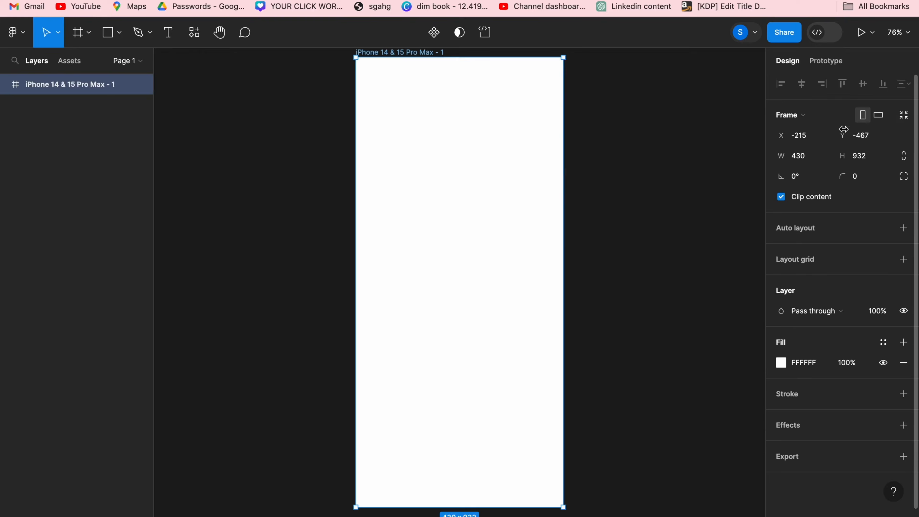
scroll(605, 157, "up", 4)
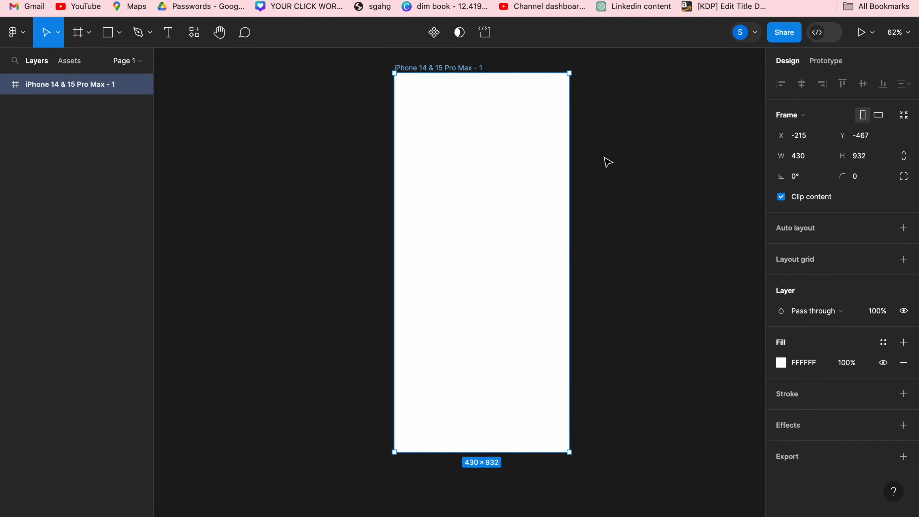
scroll(604, 158, "right", 2)
left_click_drag(390, 220, 457, 216)
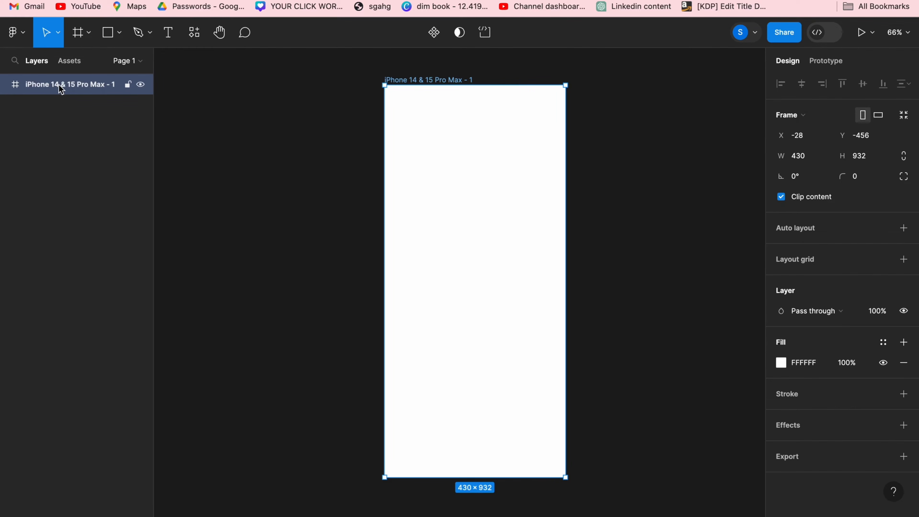
Rename the iPhone 14 & 15 Pro Max frame as "home screen"
double_click(93, 87)
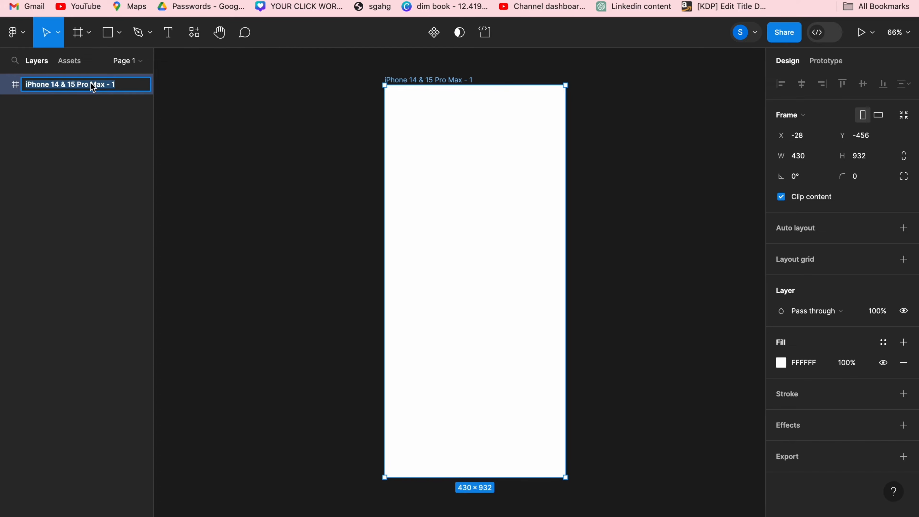
type("home screen")
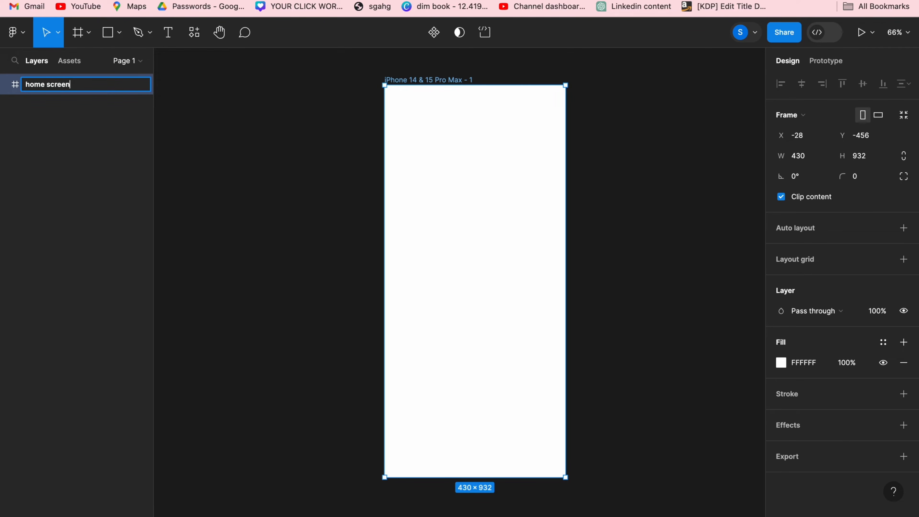
key("Return")
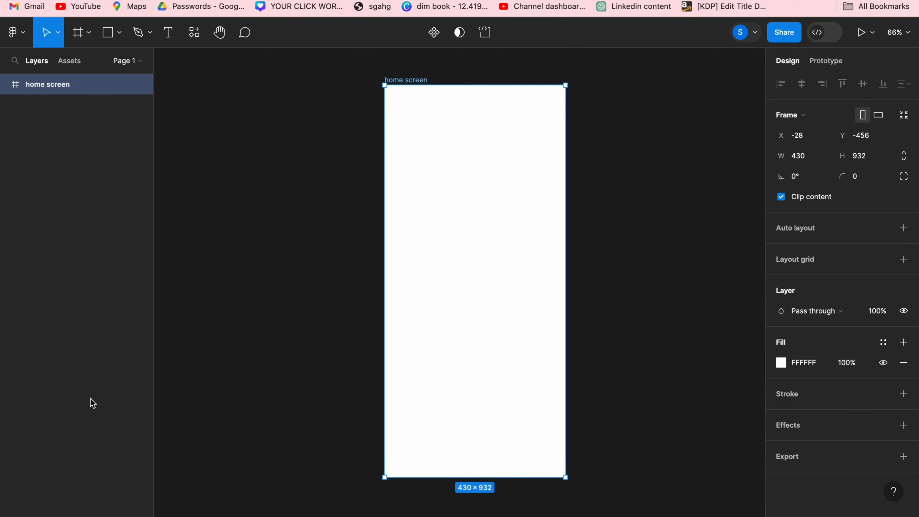
Move the home screen frame left to about X -327, Y -427 and duplicate it beside the original
left_click(94, 33)
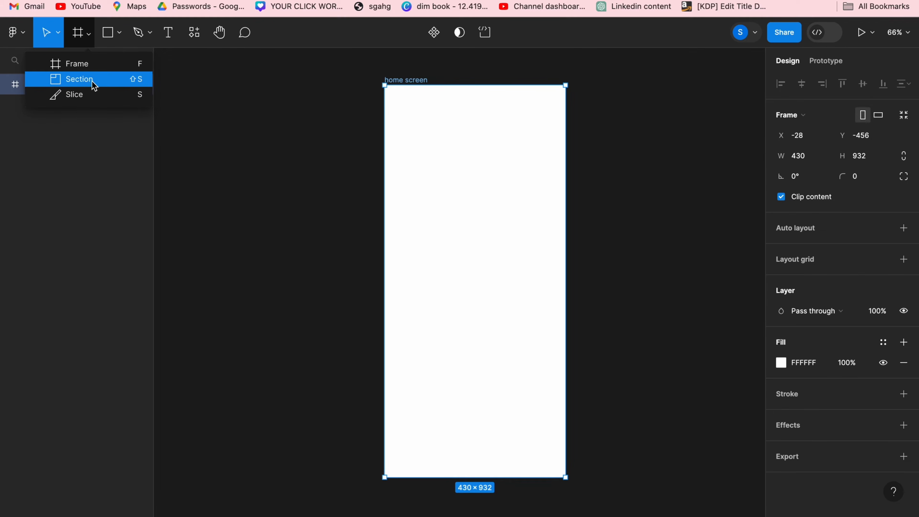
scroll(445, 141, "down", 5)
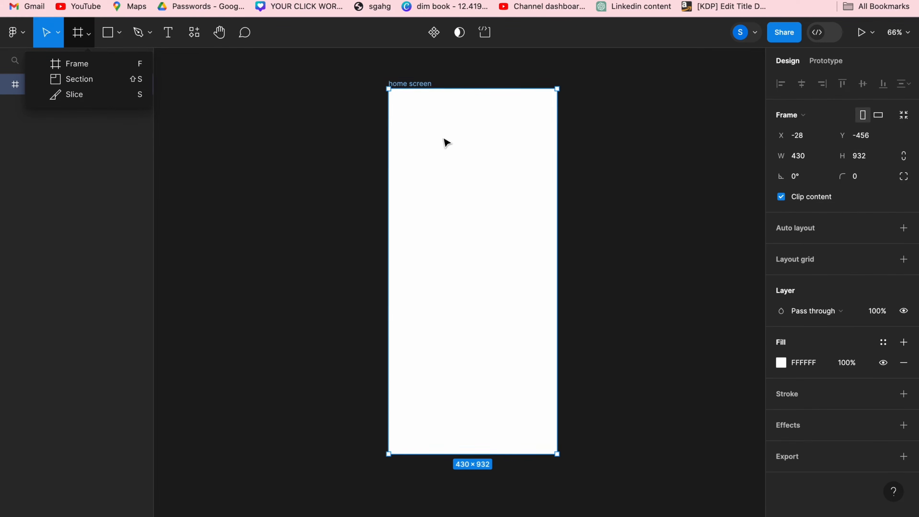
left_click_drag(445, 141, 356, 150)
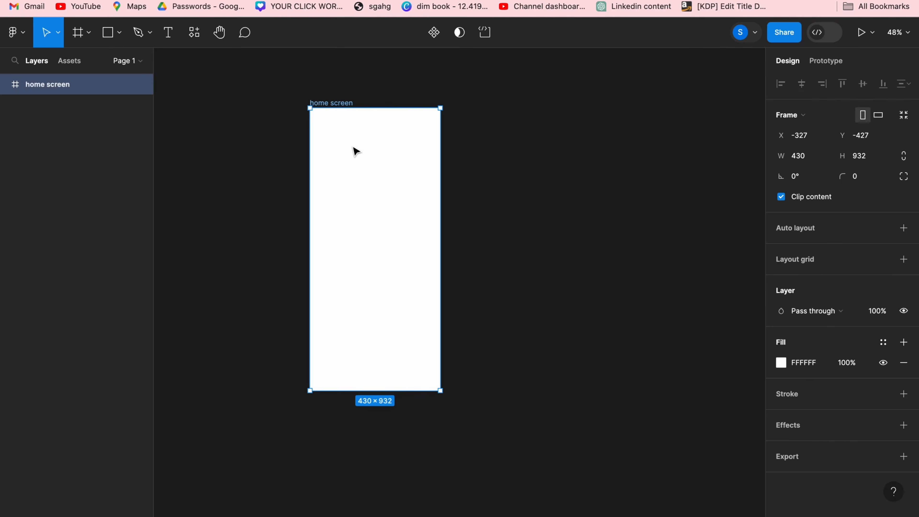
key("super+d")
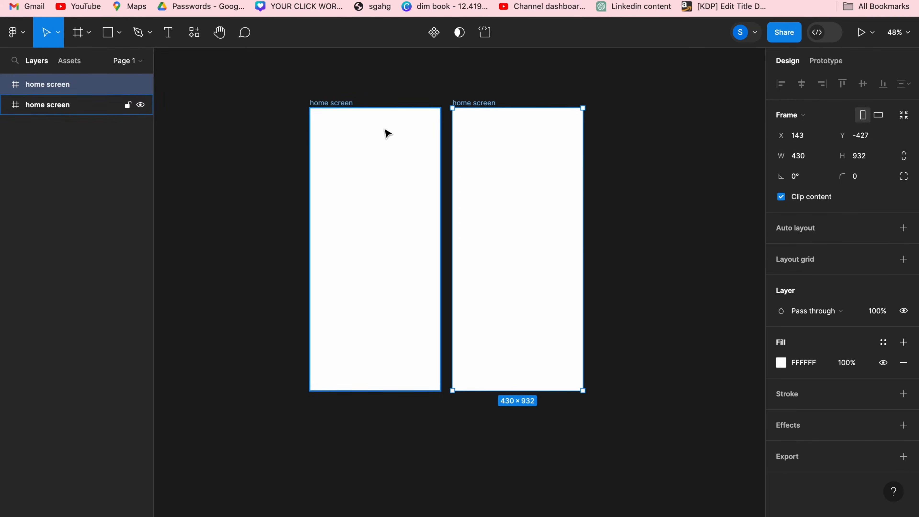
Rename the original frame on the left as "payment pge"
double_click(45, 106)
type("2")
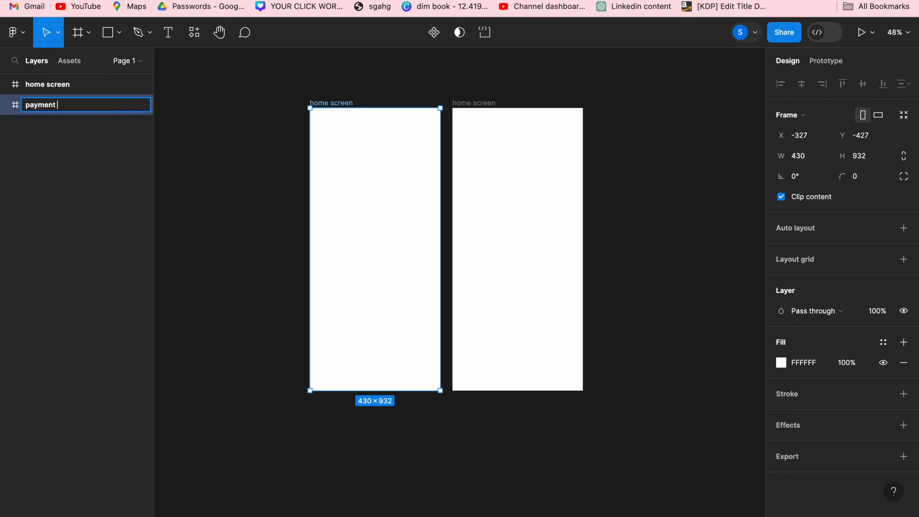
left_click(97, 207)
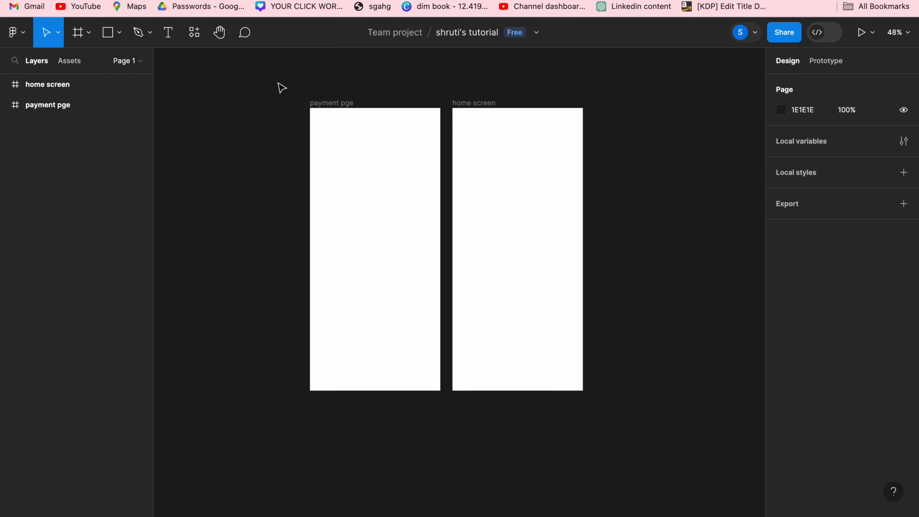
Draw a section about 1448 × 1210 around both frames and rename it as "travel app"
left_click(89, 33)
left_click(84, 80)
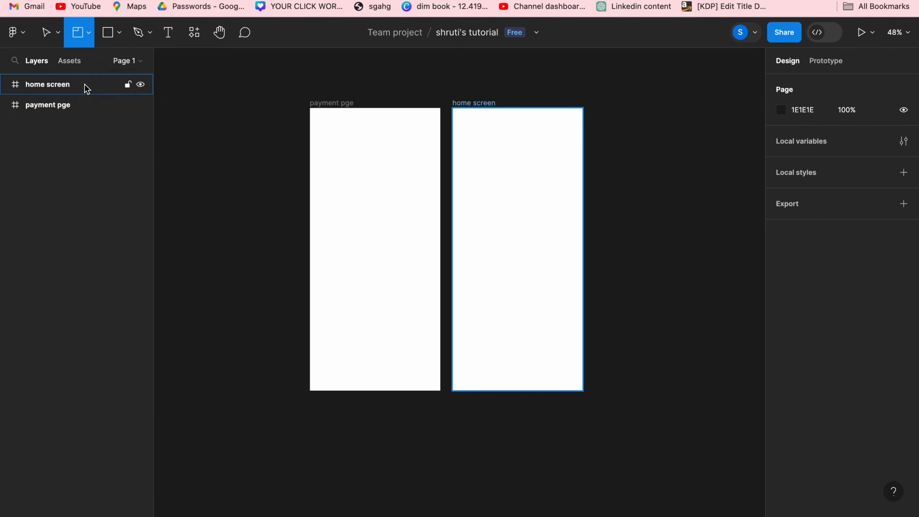
left_click_drag(244, 69, 682, 436)
scroll(472, 314, "up", 2)
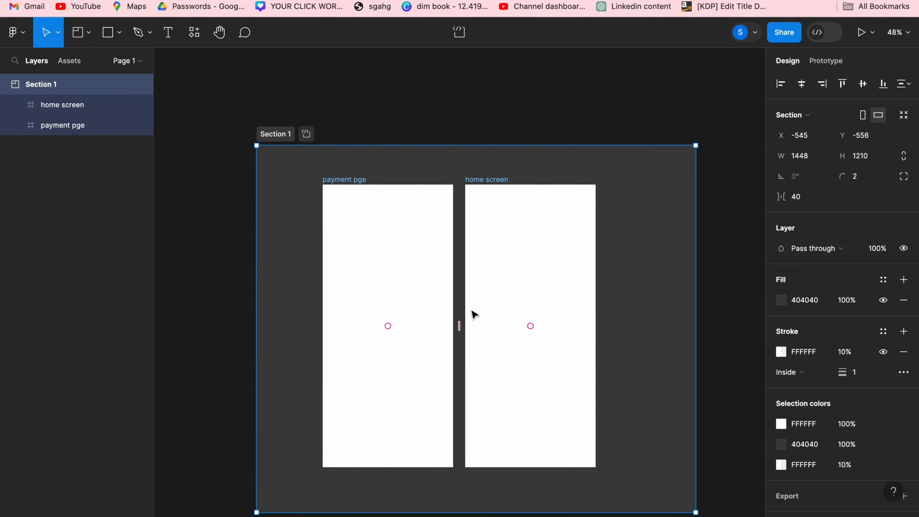
double_click(45, 85)
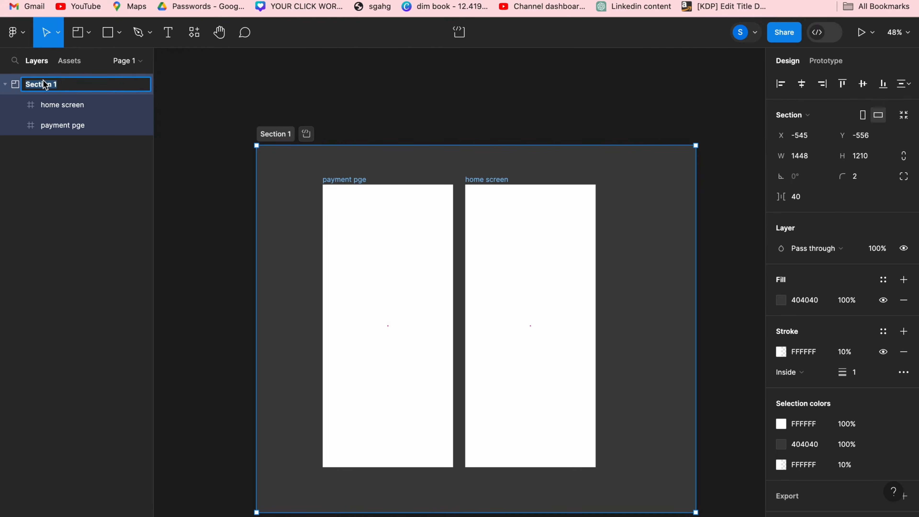
type("travel app")
key("Return")
scroll(396, 236, "right", 3)
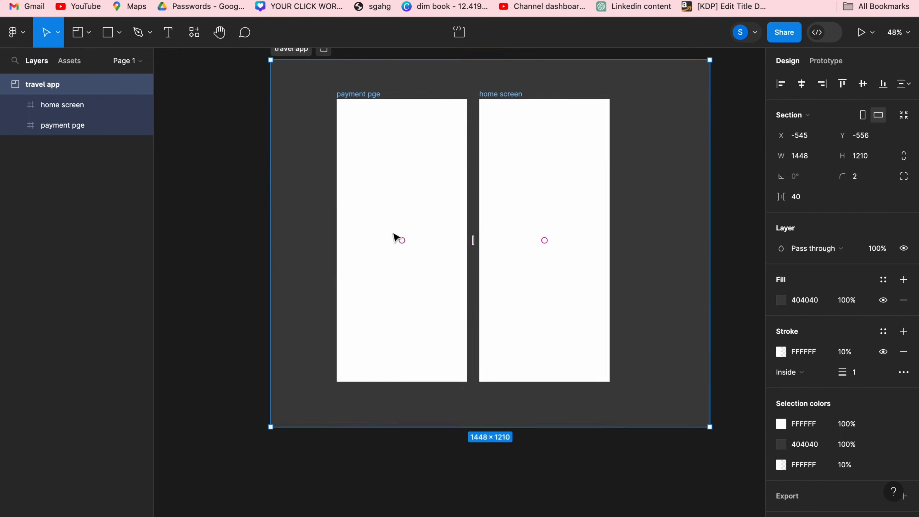
scroll(396, 236, "left", 3)
scroll(396, 236, "down", 2)
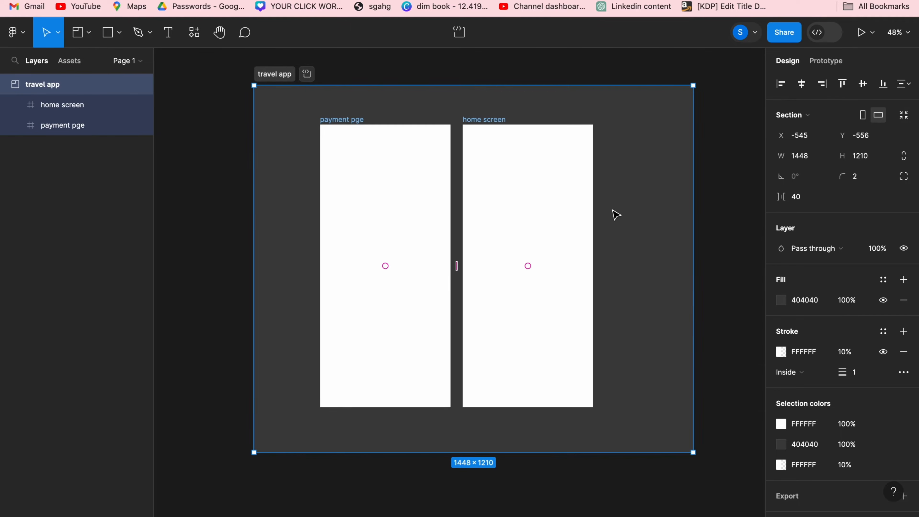
mouse_move(649, 210)
left_mouse_down()
mouse_move(630, 210)
mouse_move(645, 208)
left_mouse_up()
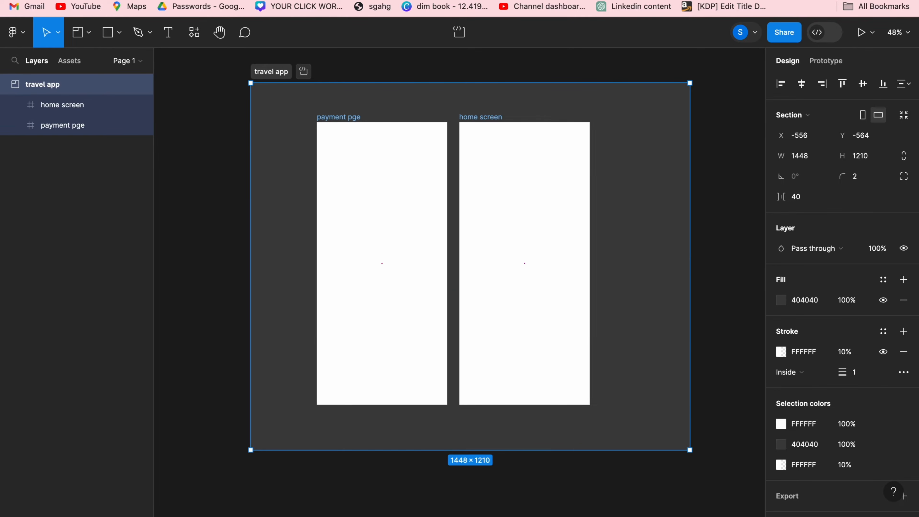
left_click(89, 30)
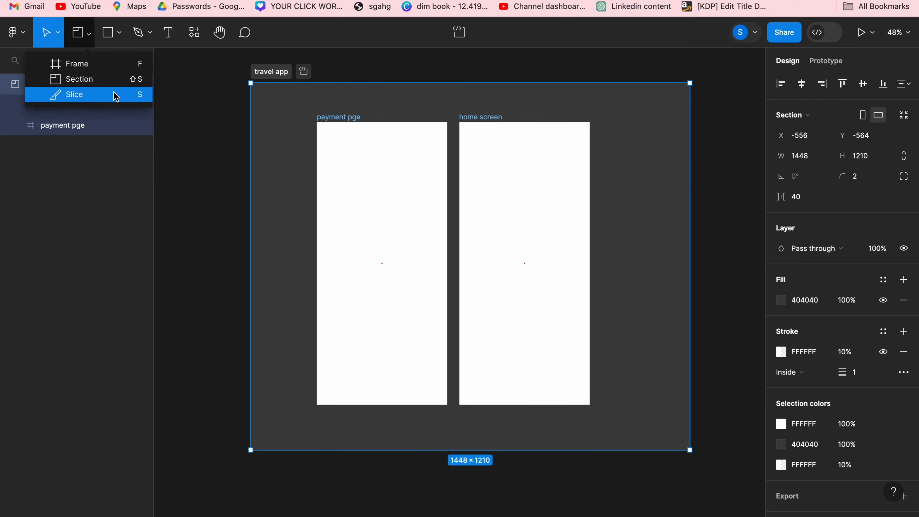
left_click(60, 292)
Delete the travel app section together with the two frames inside it
scroll(380, 178, "up", 2)
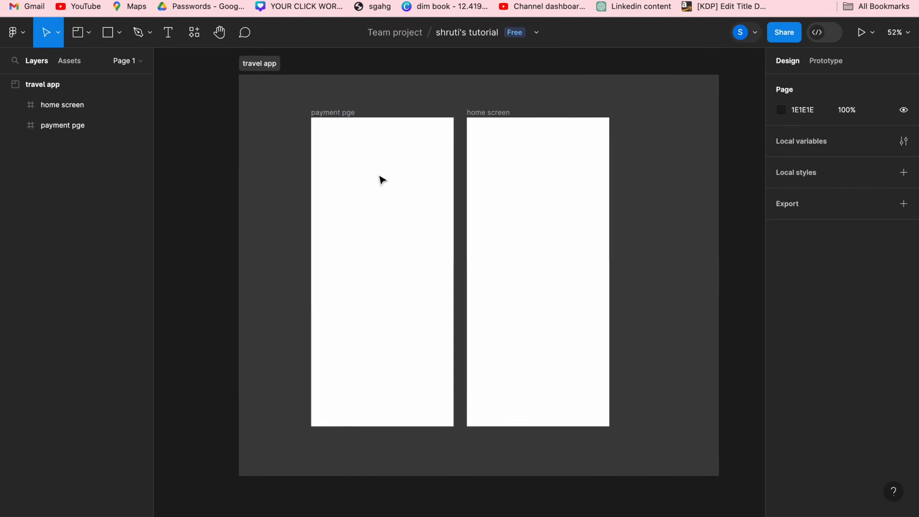
left_click(256, 104)
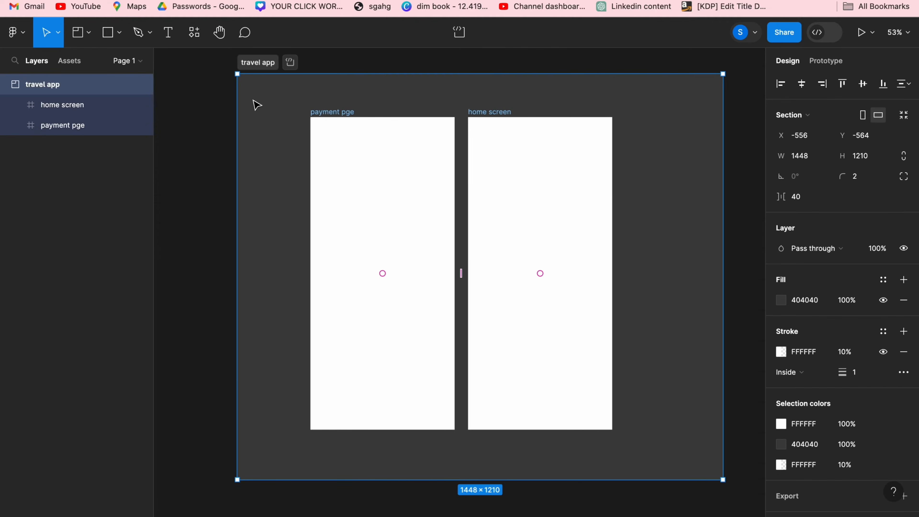
key("Delete")
Add an iPhone 13 mini frame from the phone presets and move it left to about X -401, Y -439
left_click(119, 35)
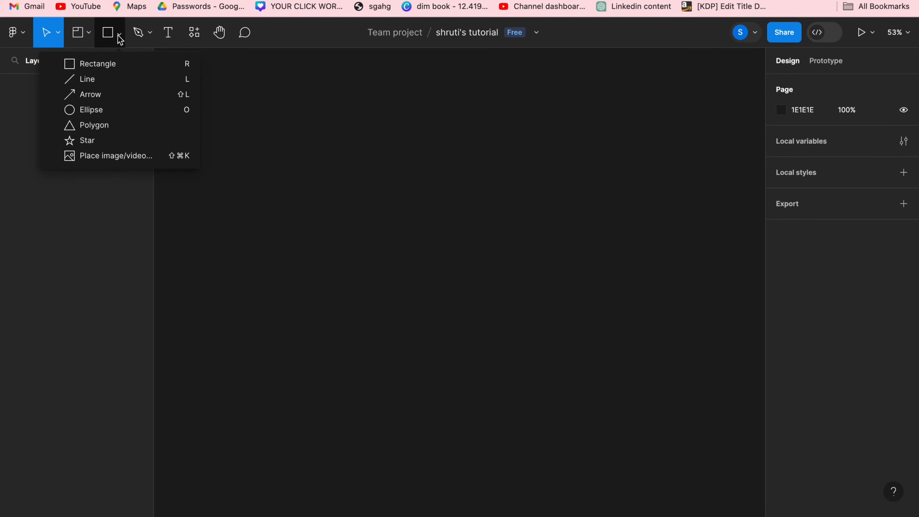
left_click(88, 33)
left_click(74, 64)
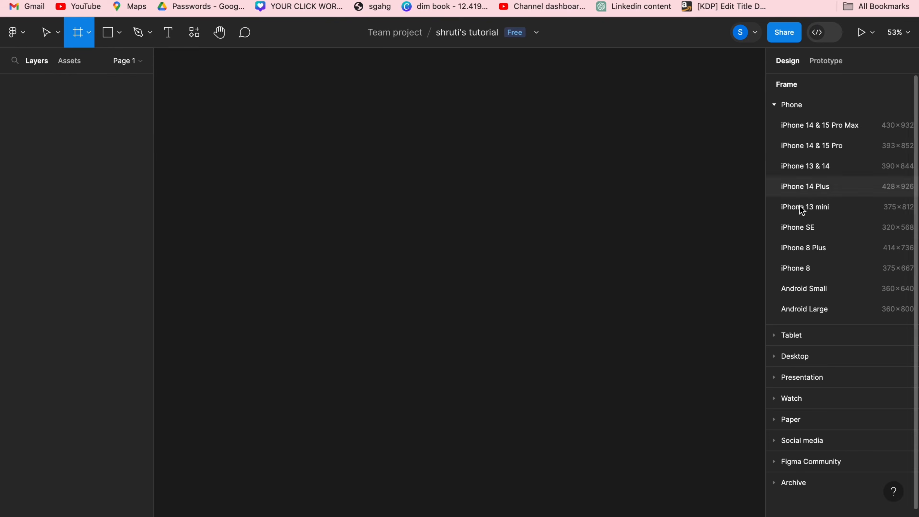
scroll(804, 215, "down", 1)
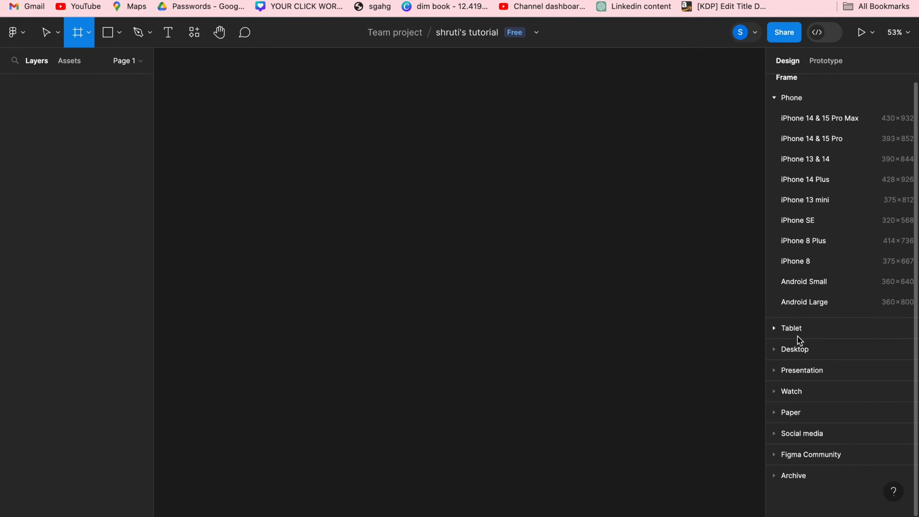
left_click(796, 350)
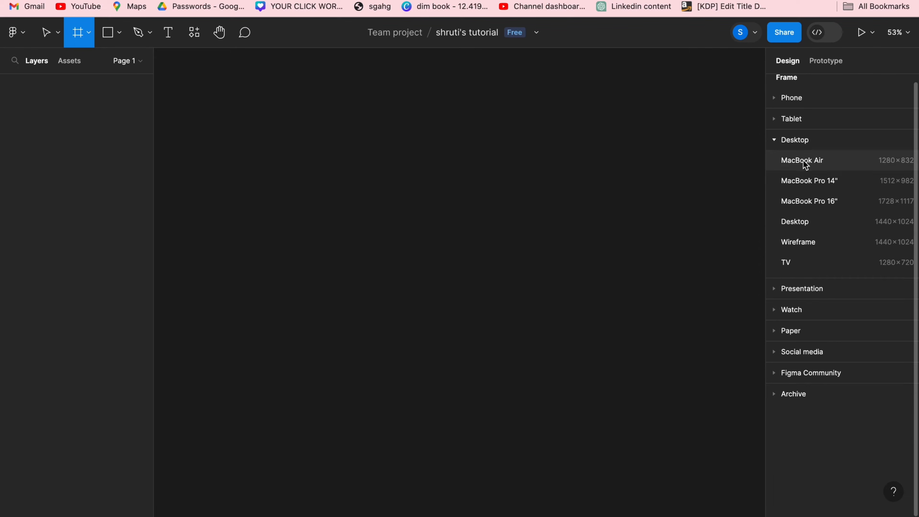
left_click(802, 102)
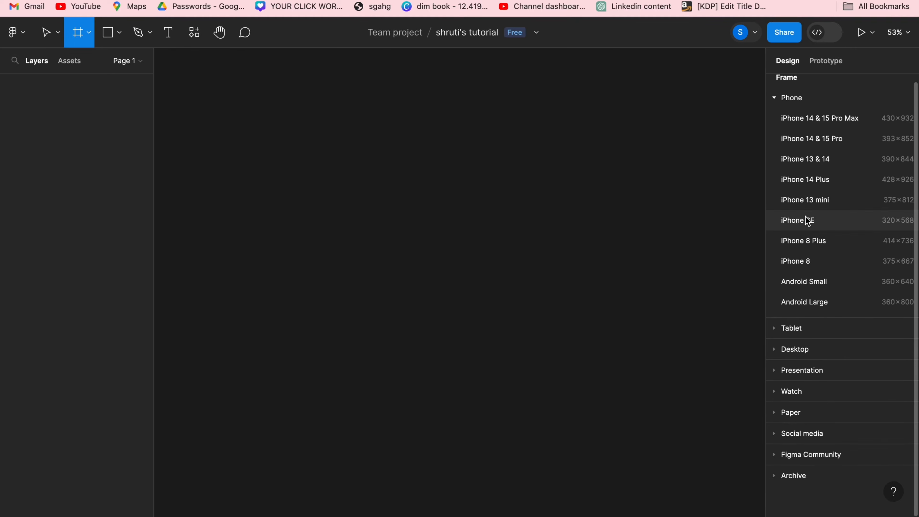
left_click(817, 201)
left_click_drag(482, 205, 392, 177)
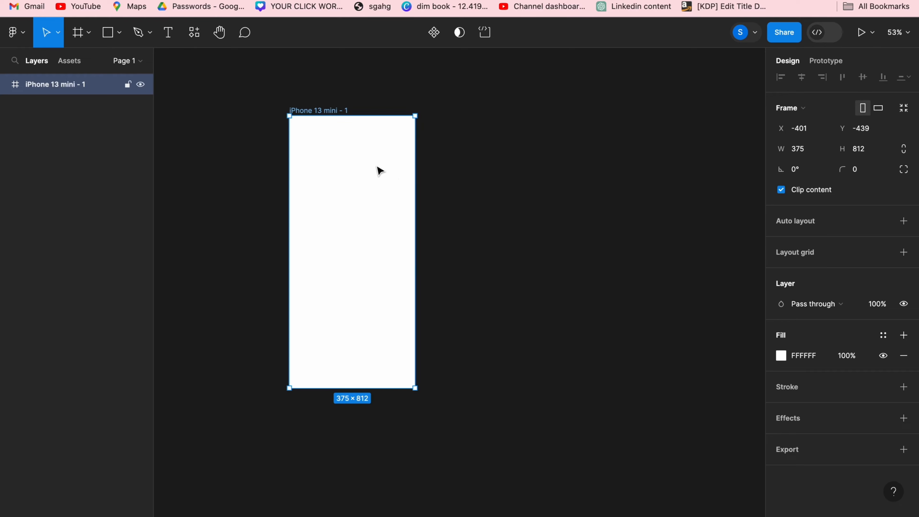
Rename the iPhone 13 mini frame as "trial page 1"
double_click(61, 87)
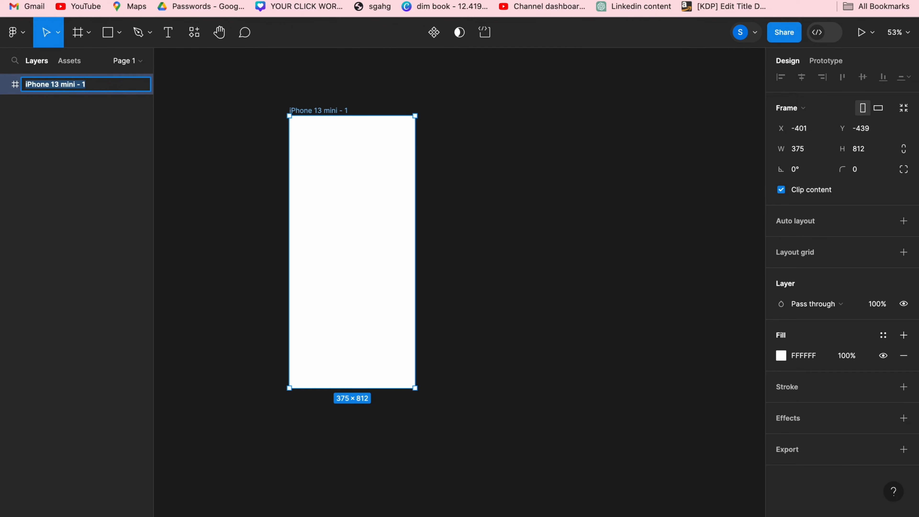
type("tra")
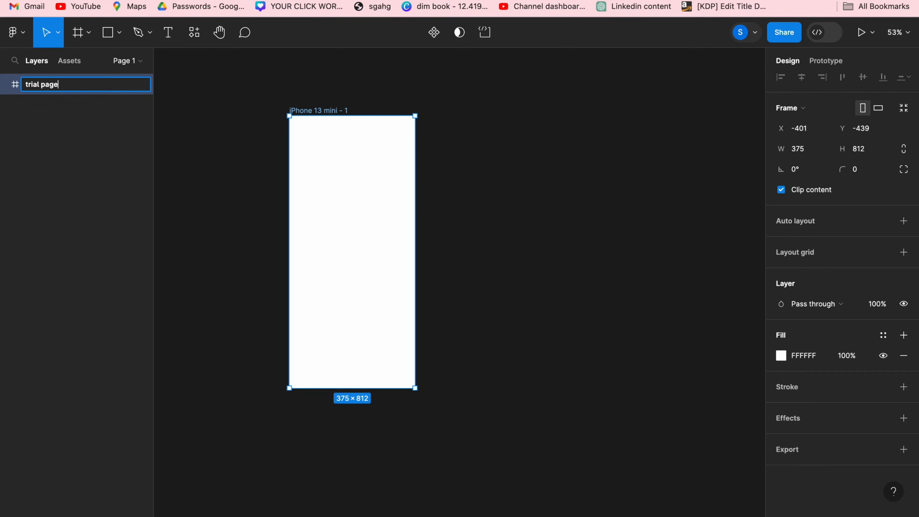
key("Return")
Draw a rectangle about 319 × 287 in the upper part of the trial page 1 frame and move it to about X 28, Y 28
scroll(298, 154, "left", 3)
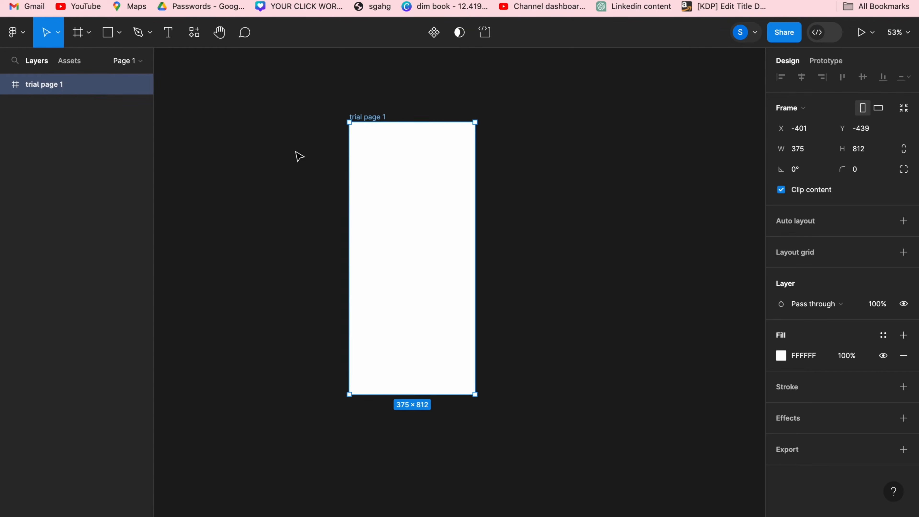
scroll(298, 156, "down", 3)
scroll(298, 156, "left", 1)
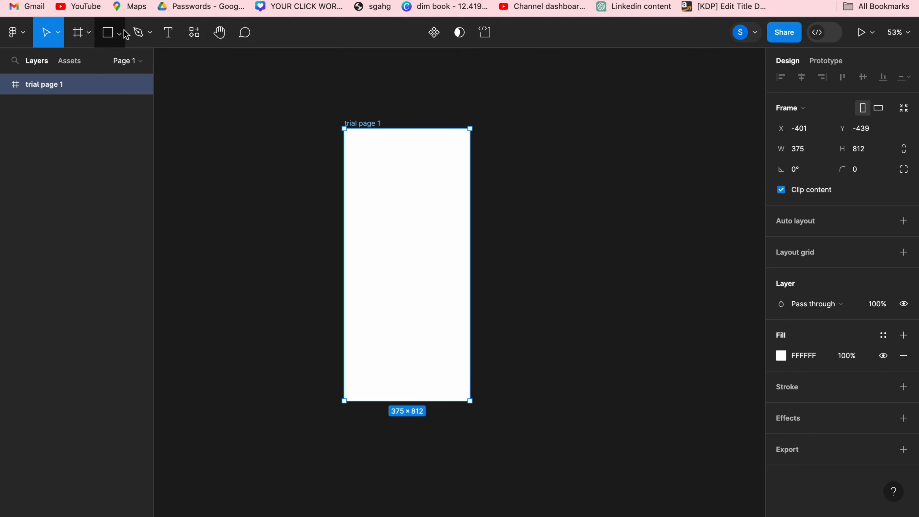
scroll(348, 135, "up", 3)
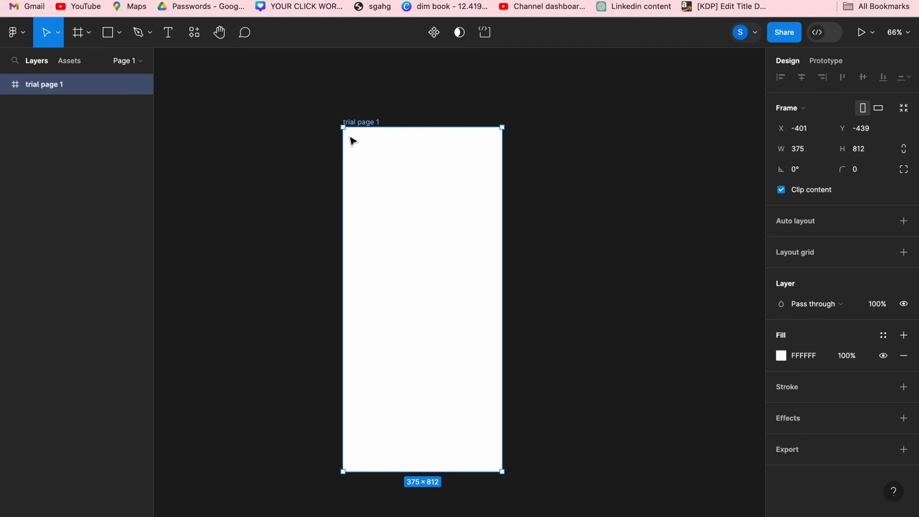
left_click(118, 35)
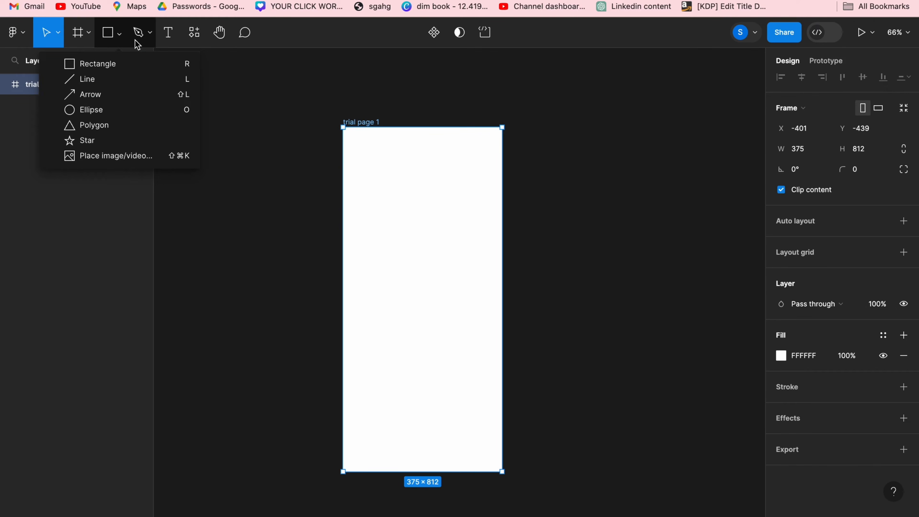
left_click(103, 64)
mouse_move(367, 154)
left_mouse_down()
mouse_move(394, 195)
mouse_move(475, 226)
mouse_move(492, 284)
mouse_move(502, 276)
left_mouse_up()
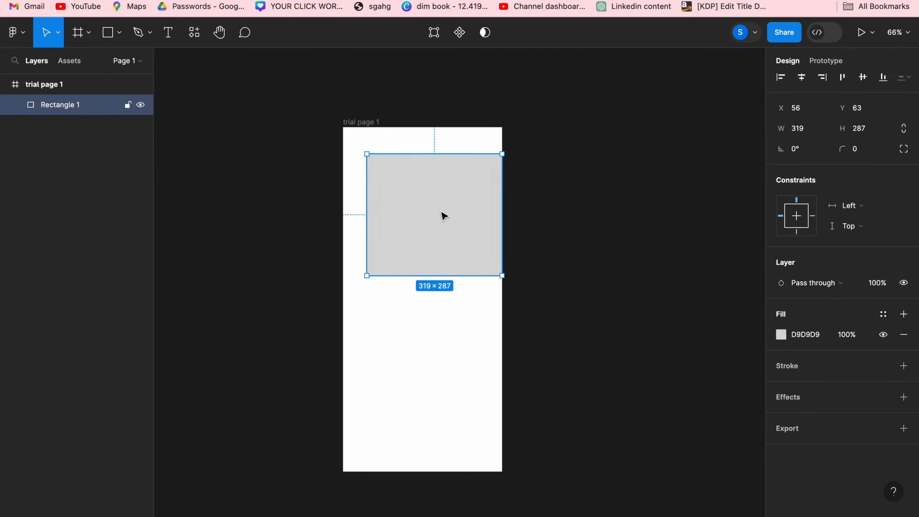
left_click_drag(441, 212, 427, 196)
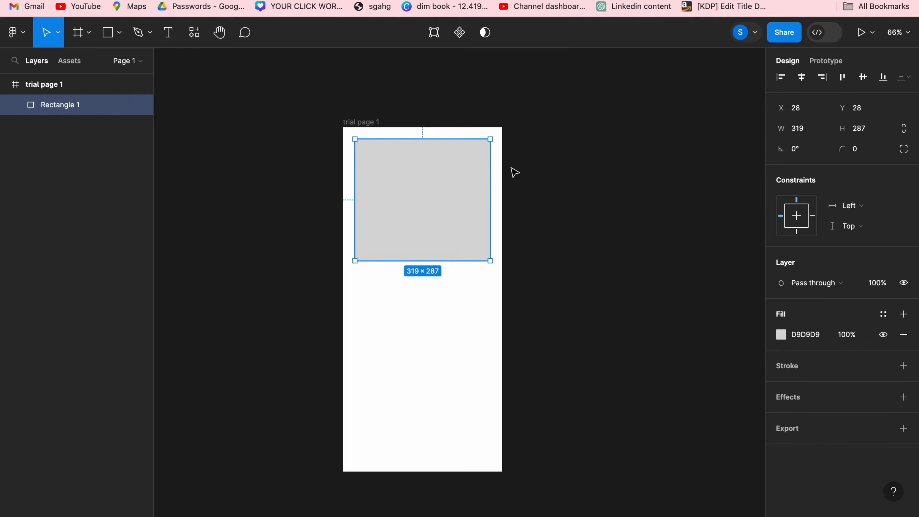
left_click(586, 187)
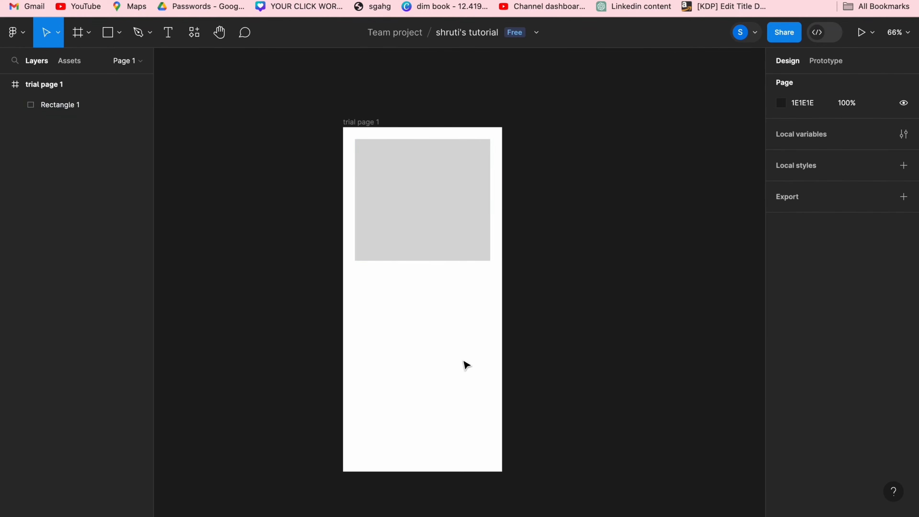
Resize the rectangle to about 335 × 203 and centre it horizontally in the frame at about X 20, Y 28
left_click(461, 232)
left_click_drag(491, 261, 498, 226)
left_click_drag(446, 199, 442, 198)
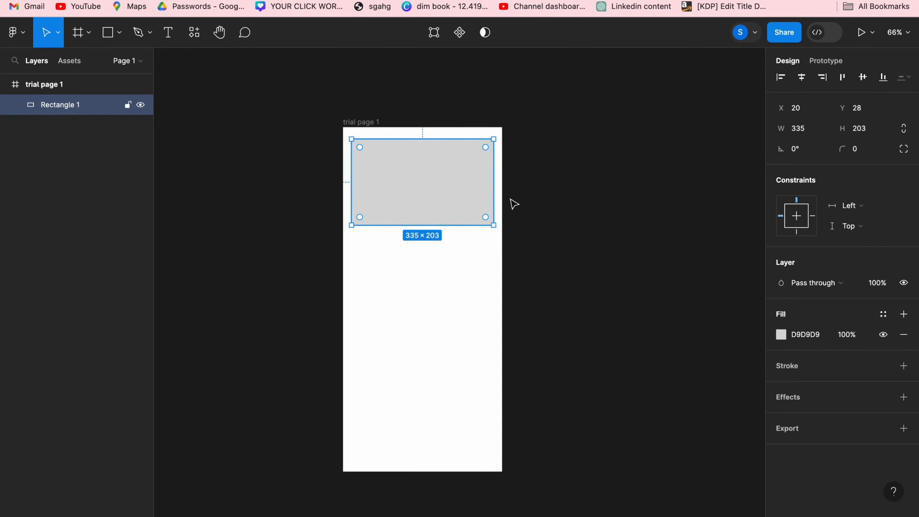
left_click(582, 224)
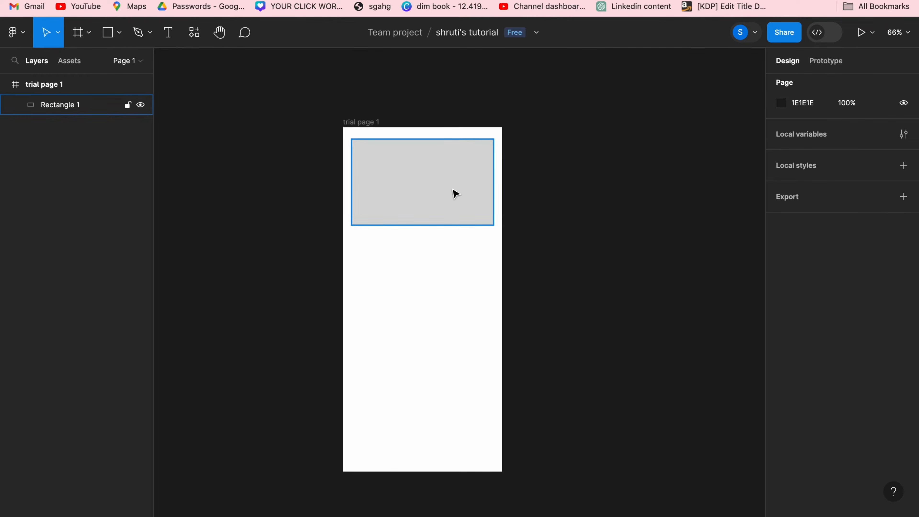
Round all four corners of the rectangle freehand to a radius of about 76
left_click(456, 192)
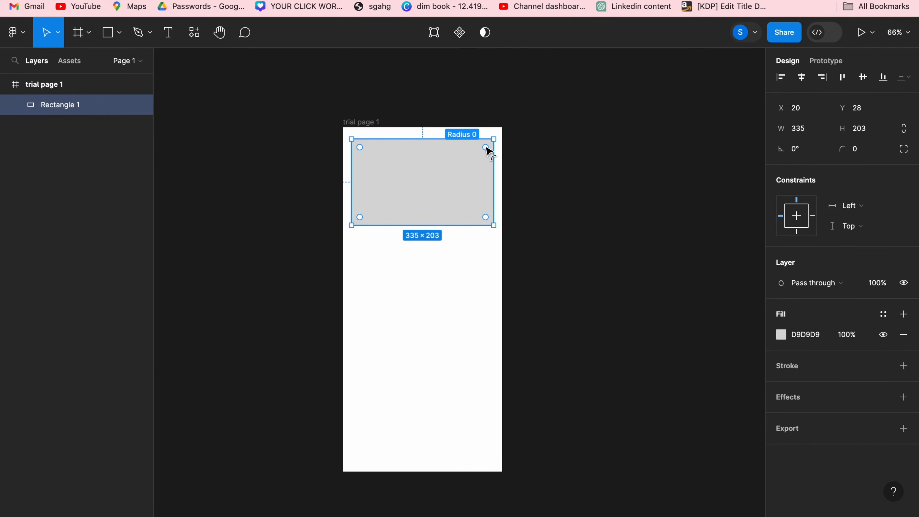
left_click_drag(485, 147, 453, 164)
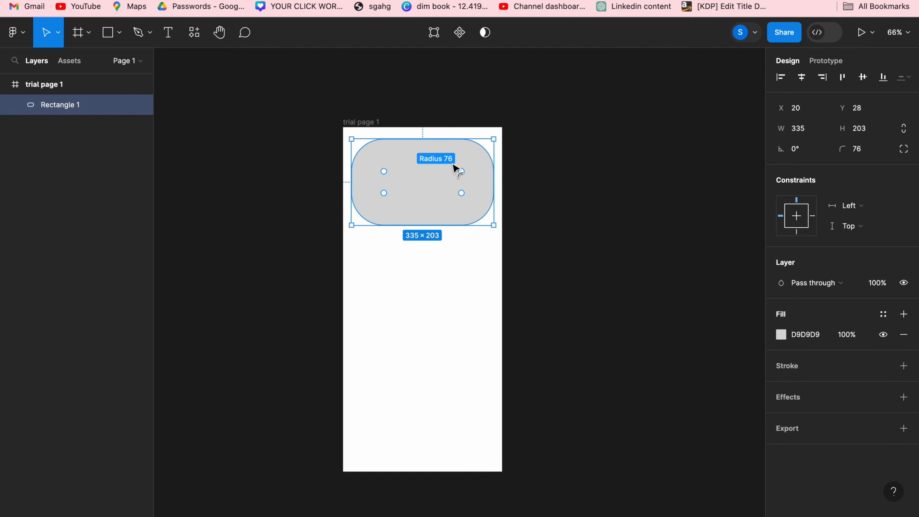
left_click(568, 231)
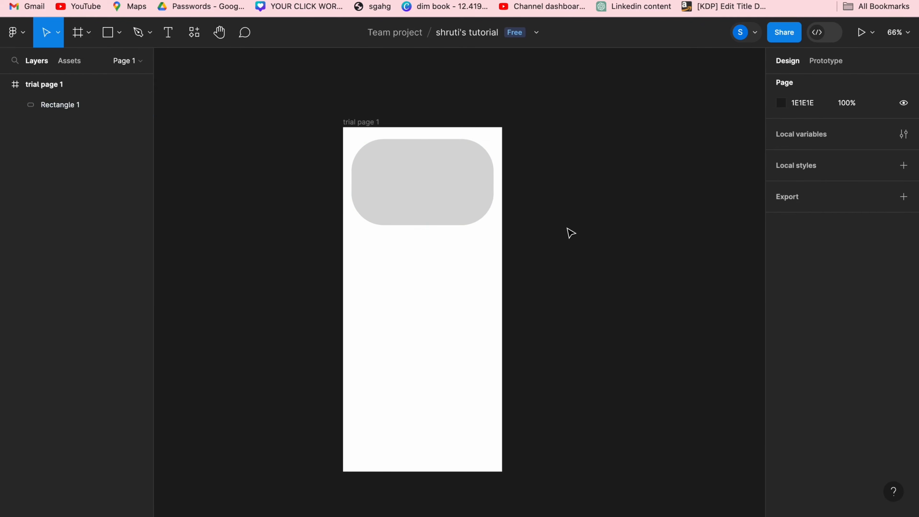
Set the corner radius of the whole rectangle to exactly 35
left_click(461, 191)
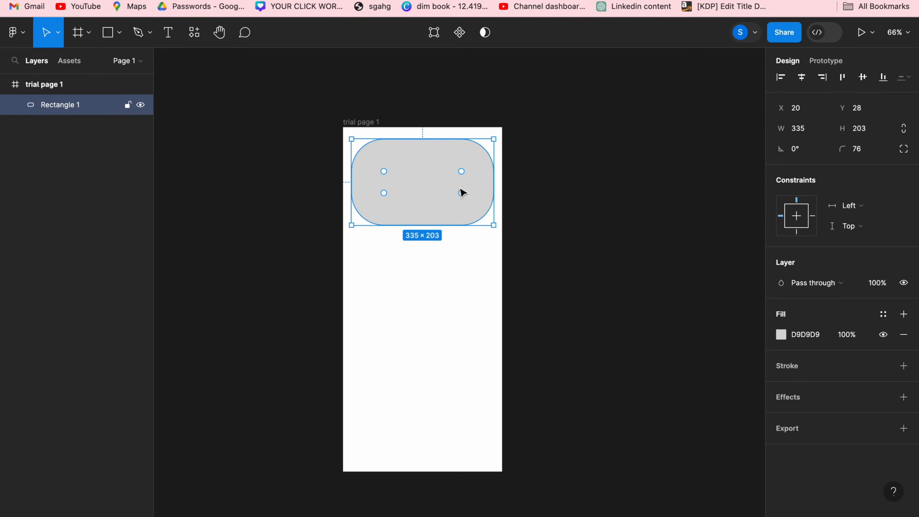
left_click(861, 156)
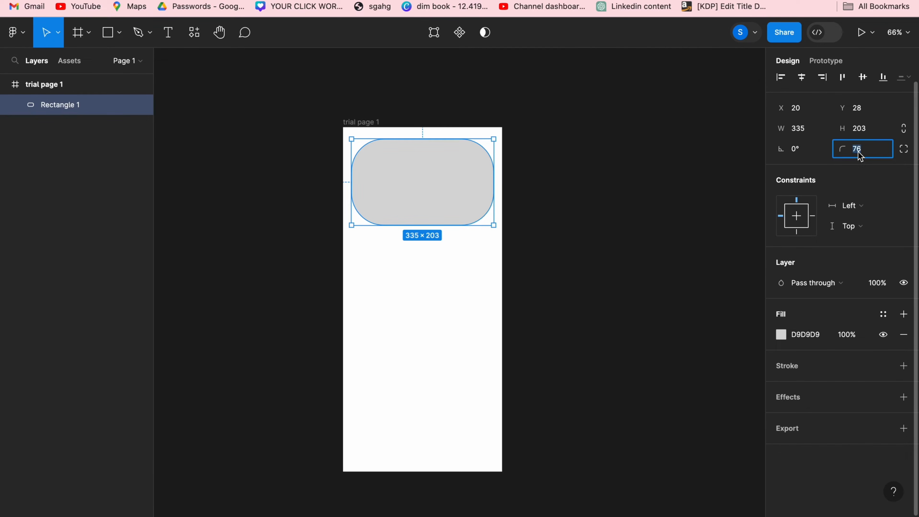
type("35")
key("Return")
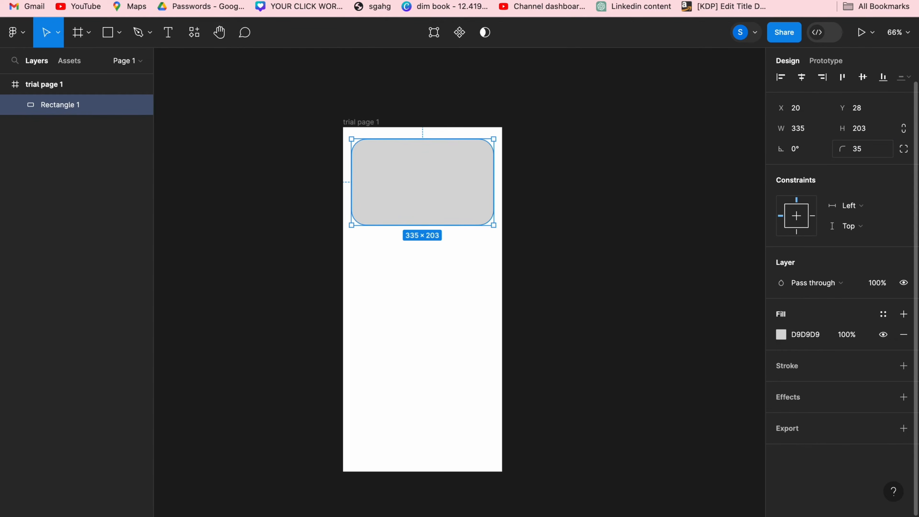
left_click(603, 207)
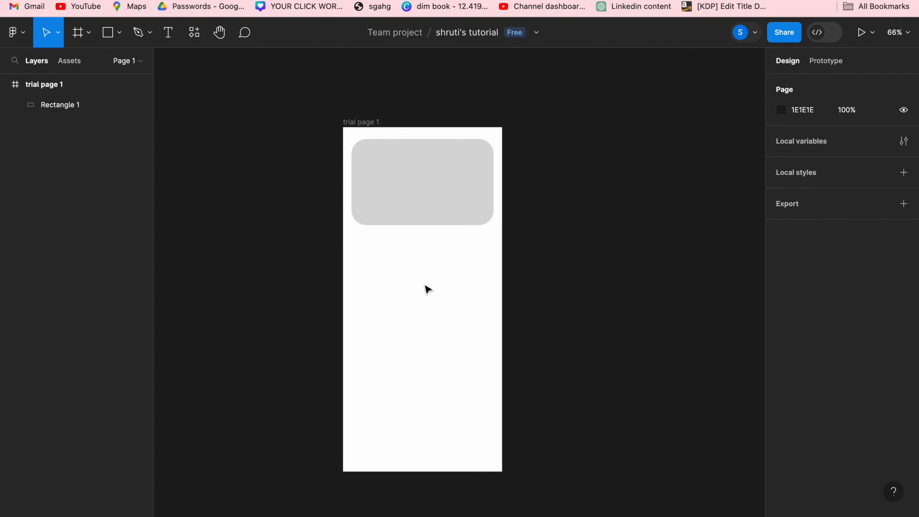
Set individual corner radii on the rectangle, giving the top-left and bottom-right corners 80 each
left_click(428, 185)
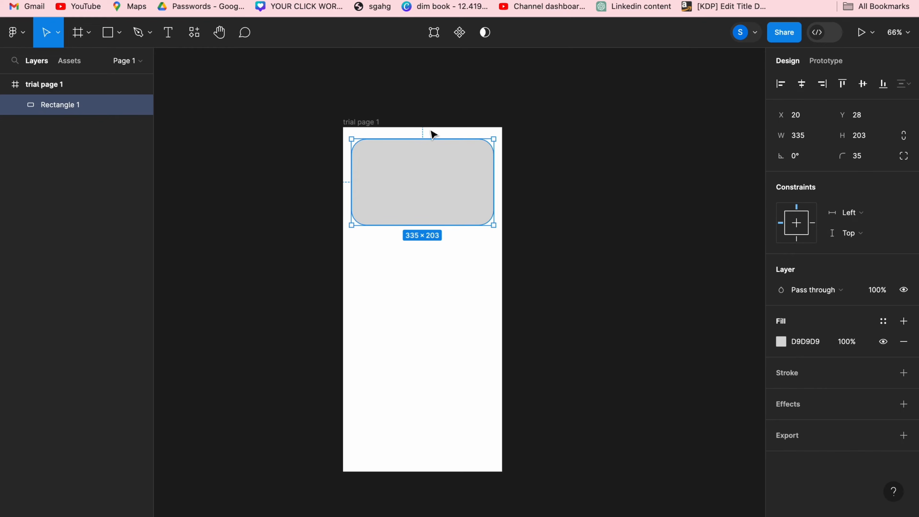
left_click(908, 161)
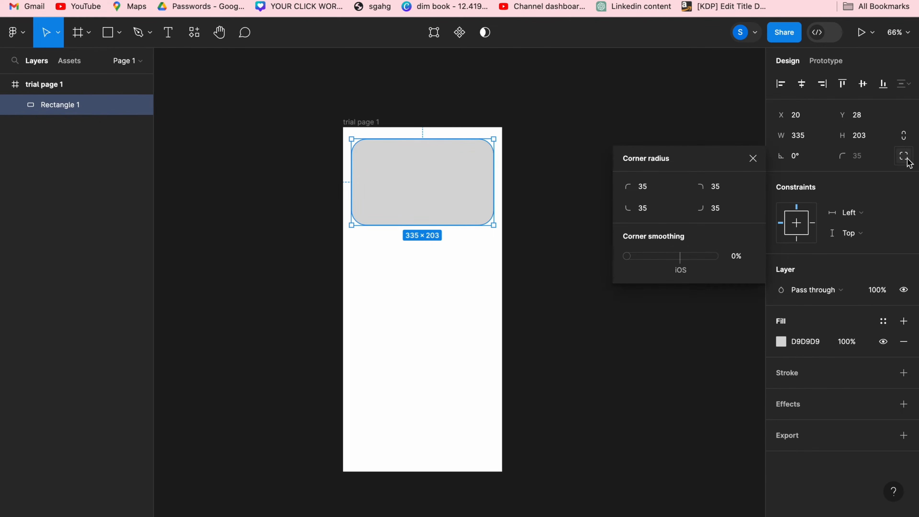
left_click(640, 193)
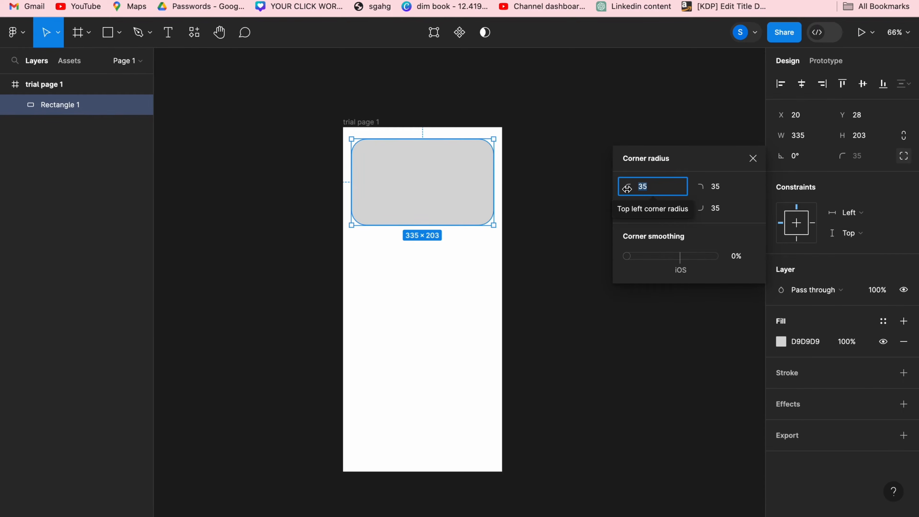
left_click_drag(616, 188, 671, 195)
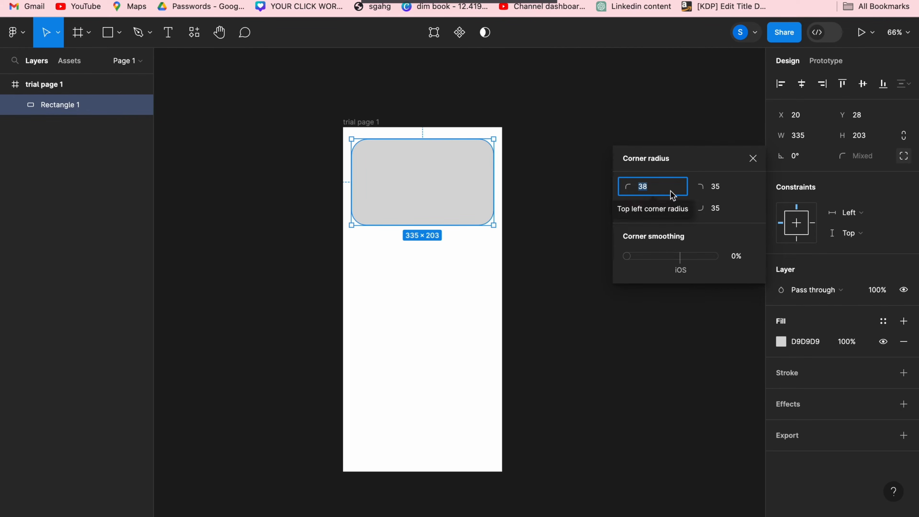
type("80")
key("Return")
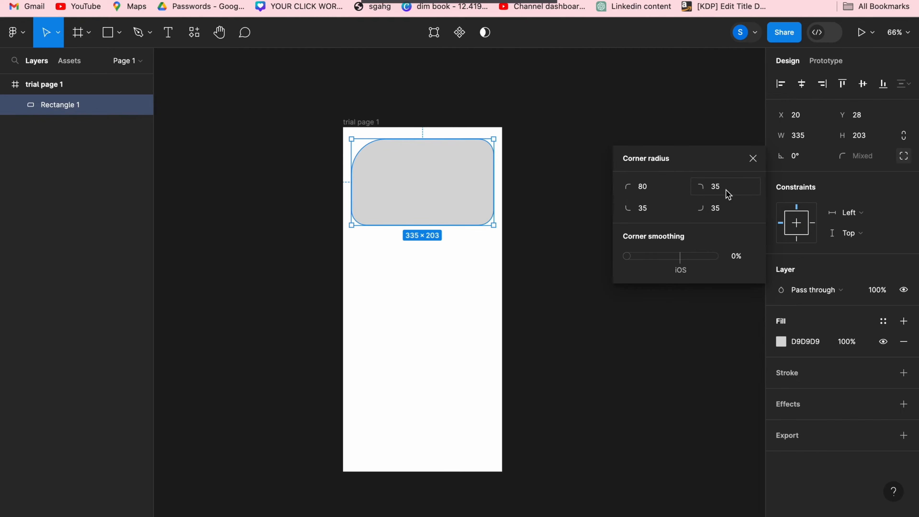
left_click(721, 208)
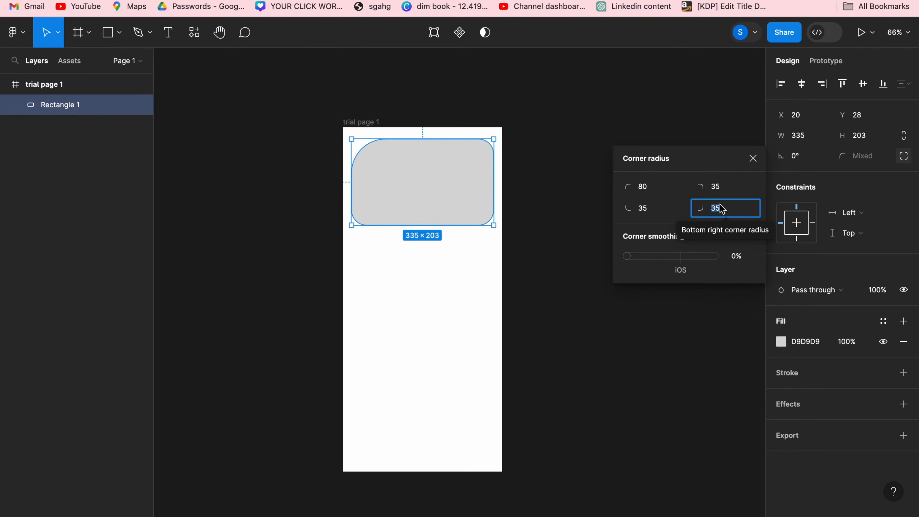
type("80")
key("Return")
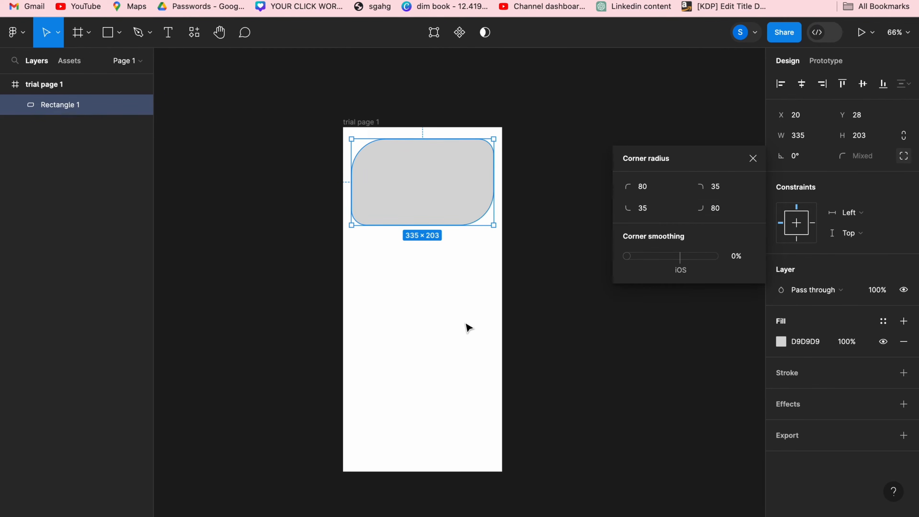
left_click(468, 327)
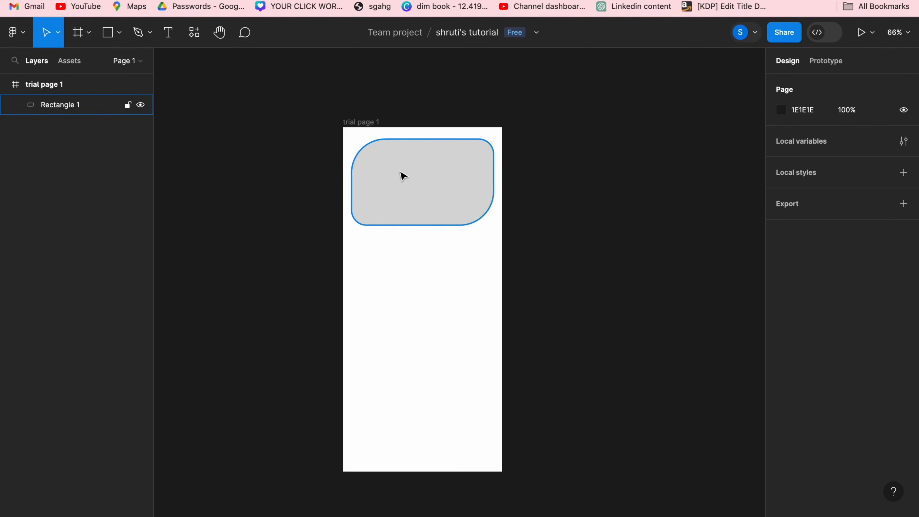
Change the rectangle's fill to the light mint green A2F8D4
left_click(403, 176)
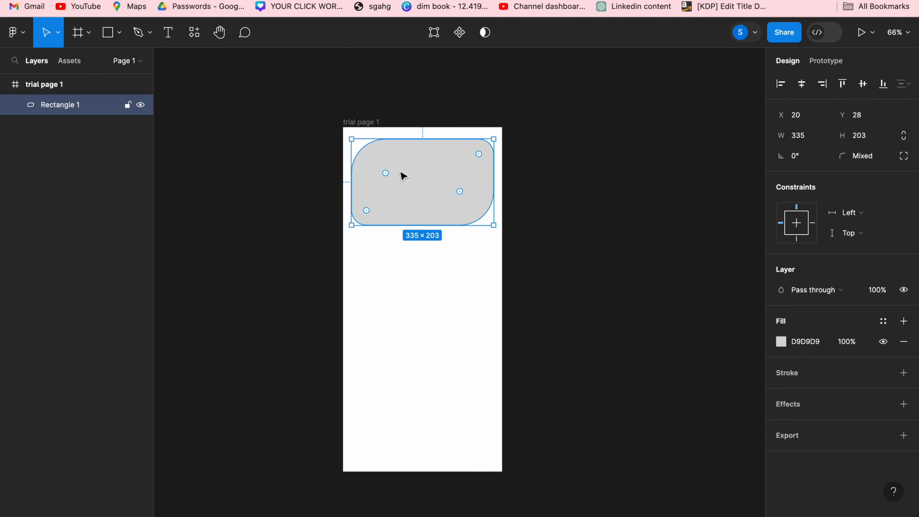
left_click(781, 342)
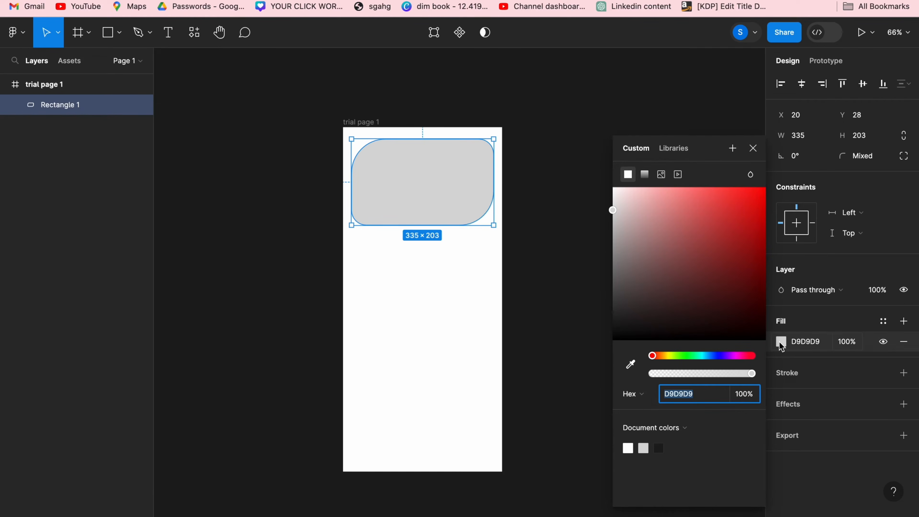
left_click(697, 358)
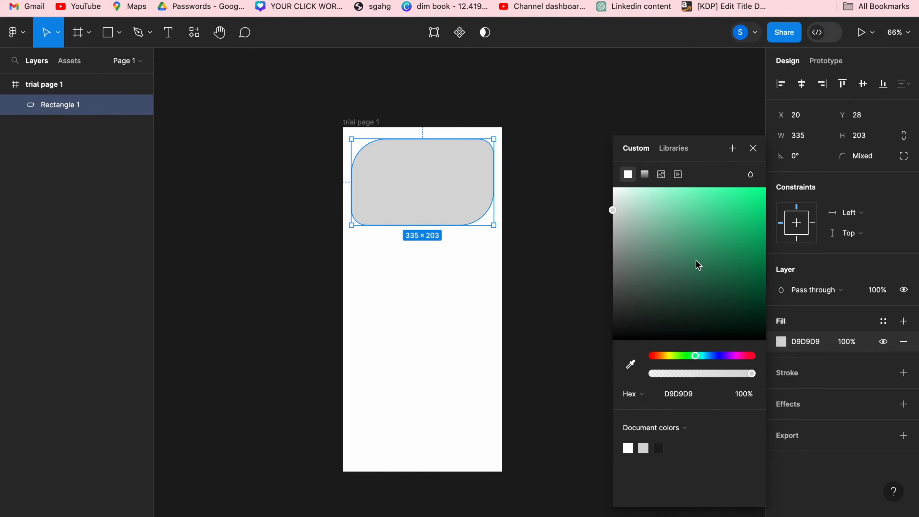
left_click(666, 193)
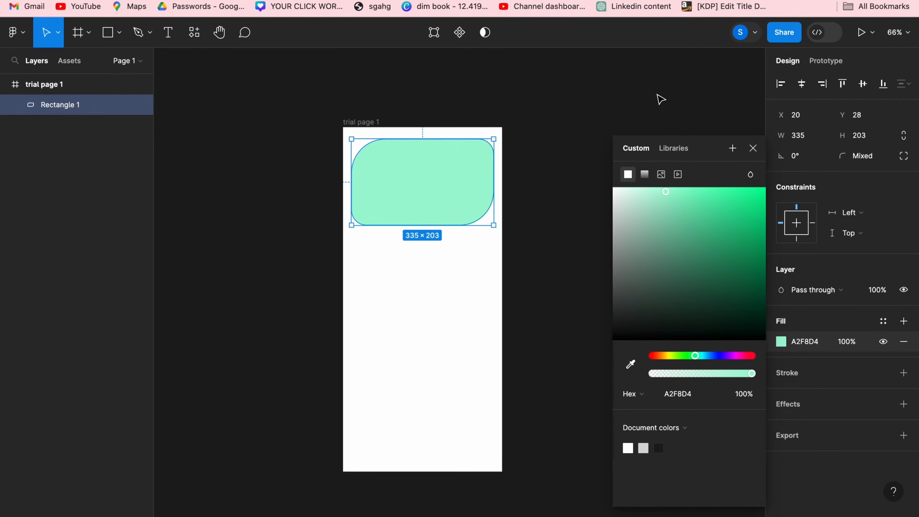
left_click(661, 105)
Add an inside stroke of width 1 to the rectangle and change its colour to the cyan 1EE2E2
left_click(418, 193)
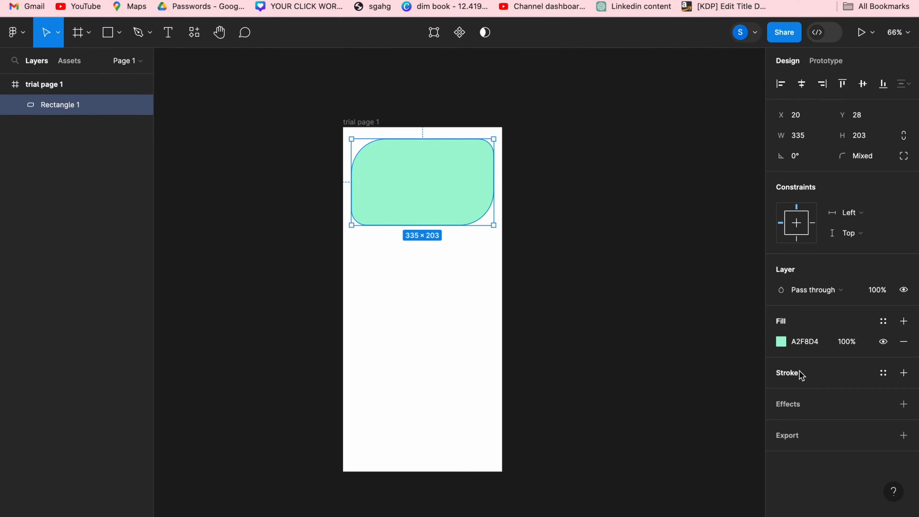
left_click(788, 378)
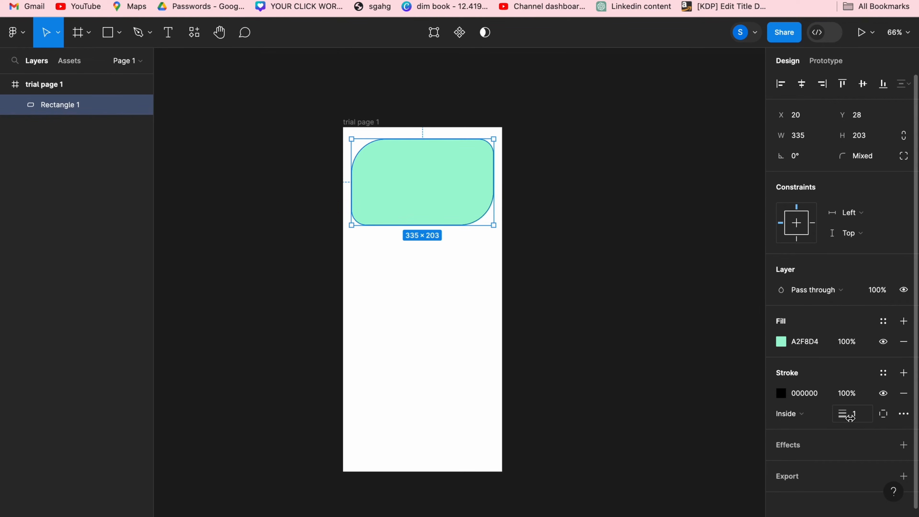
mouse_move(851, 418)
left_mouse_down()
mouse_move(905, 416)
mouse_move(847, 420)
left_mouse_up()
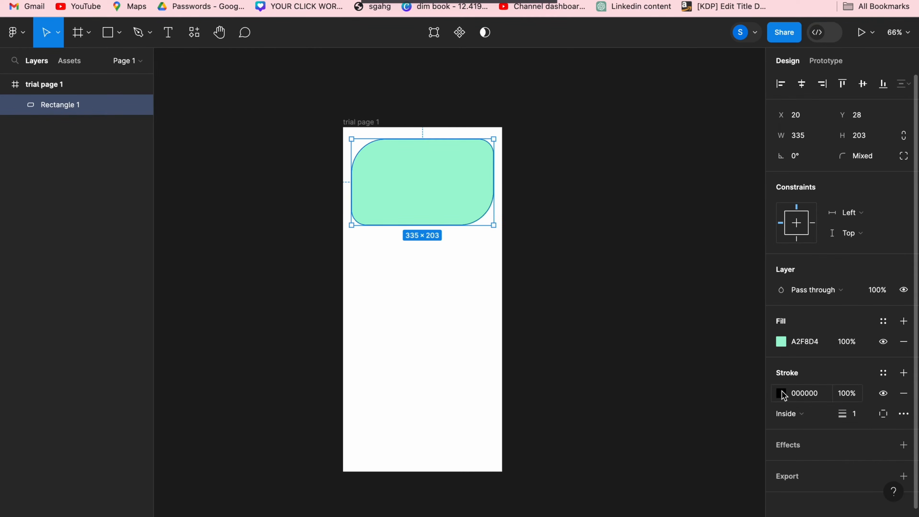
left_click(782, 393)
left_click(702, 356)
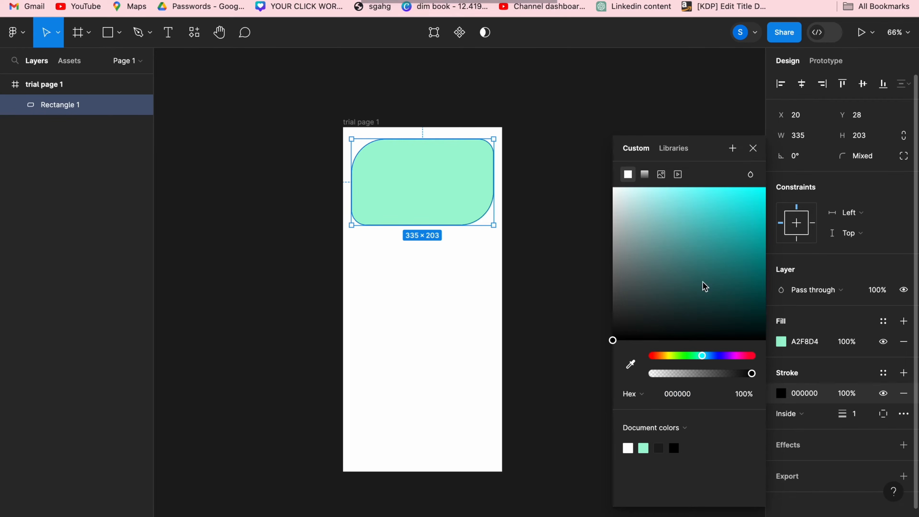
left_click(720, 243)
left_click(566, 230)
left_click(431, 183)
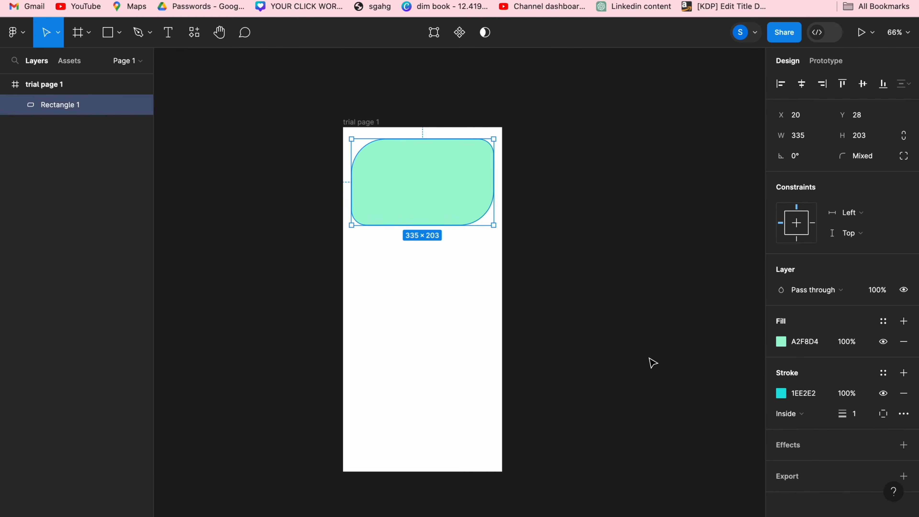
Add a drop shadow effect to the mint rectangle and look through the other available effect types
left_click(793, 450)
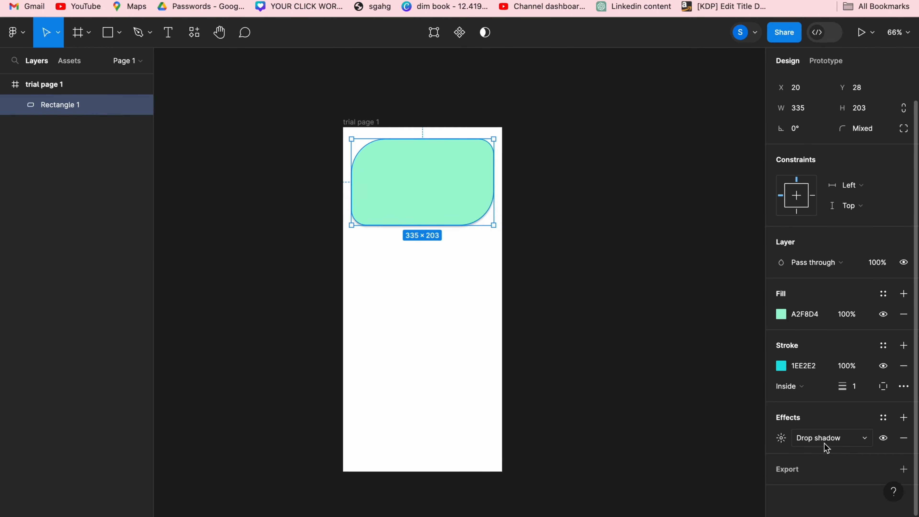
left_click(562, 406)
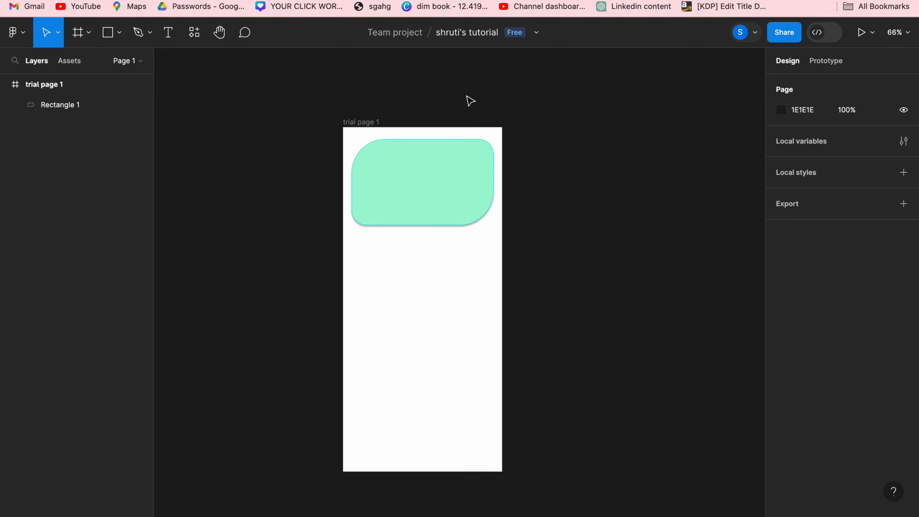
left_click(485, 217)
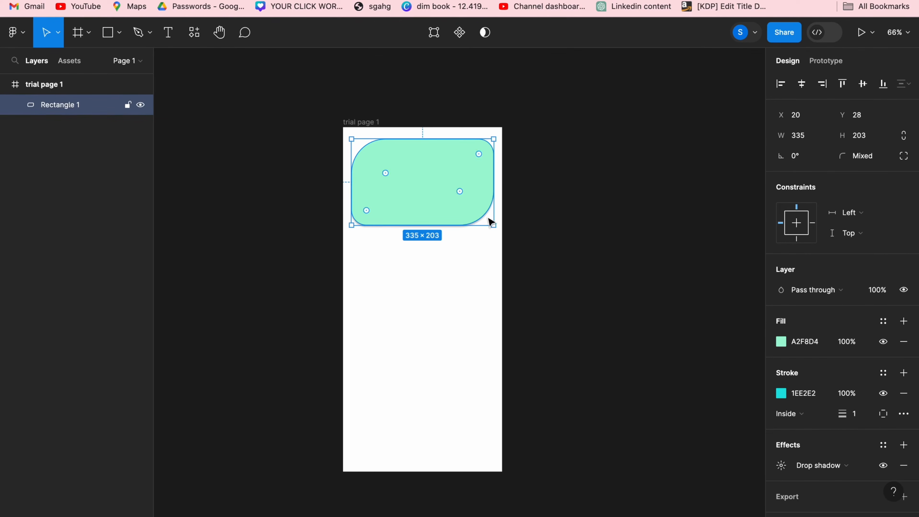
left_click(818, 470)
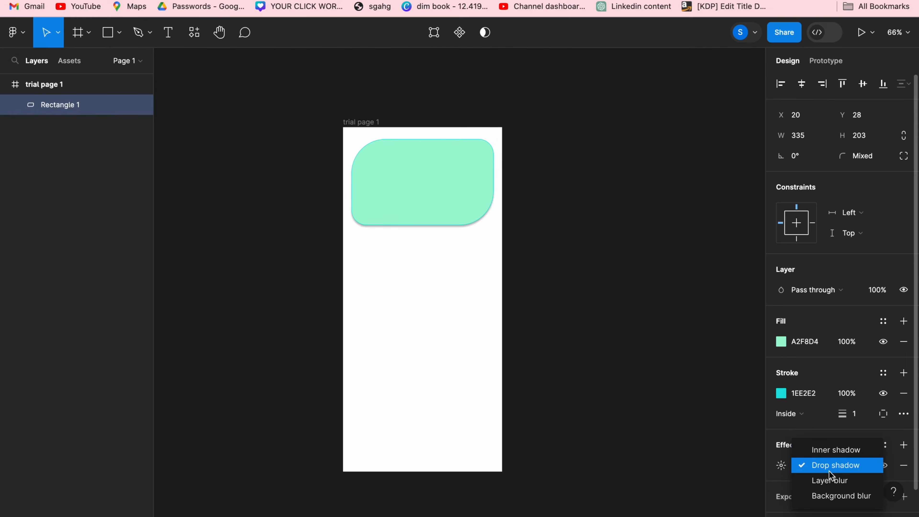
left_click(818, 421)
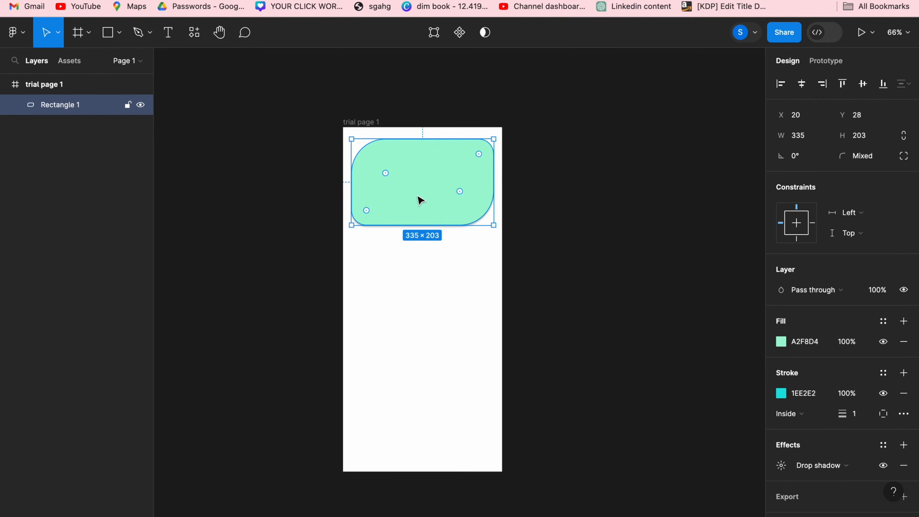
Duplicate the mint rectangle and make the copy a green 2DDB92 shape overlapping the original at Y 102
key("super+d")
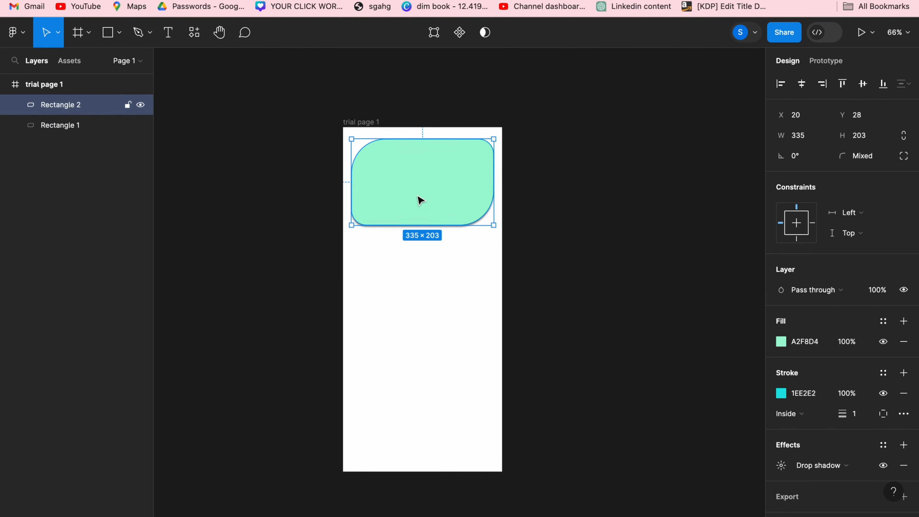
left_click_drag(421, 200, 417, 242)
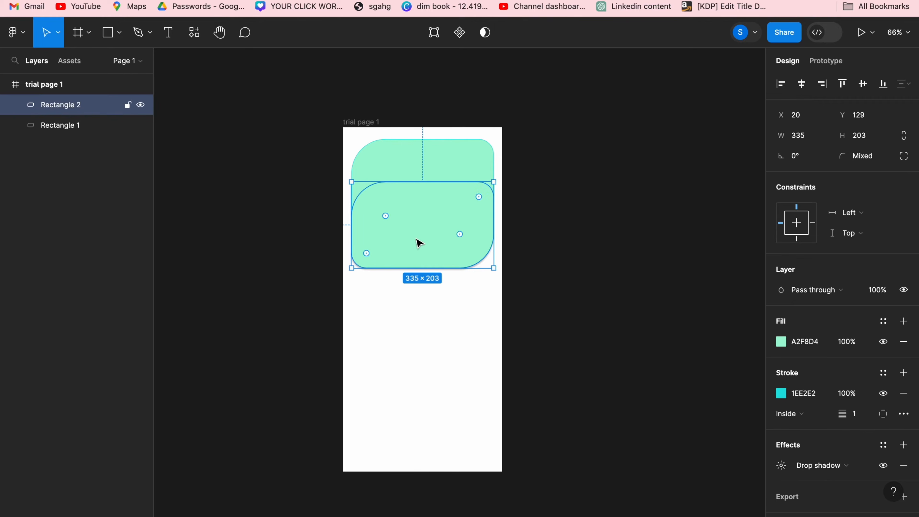
left_click(782, 347)
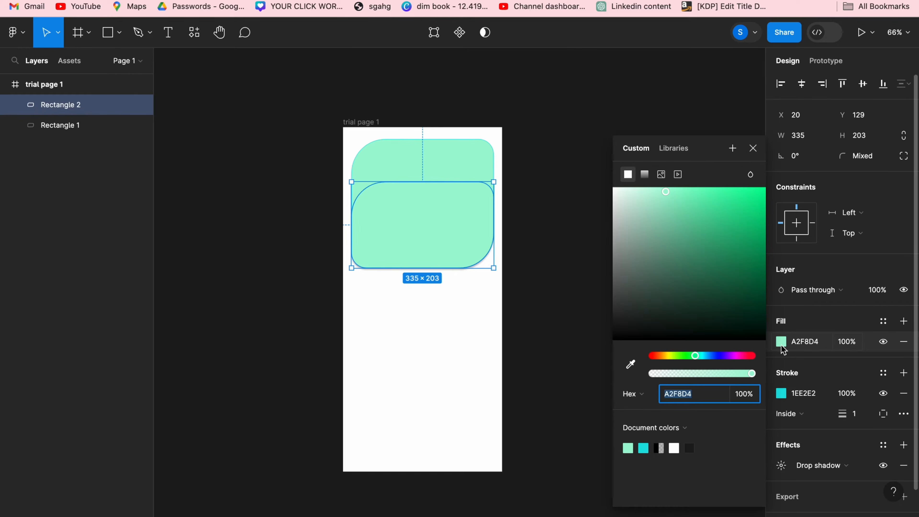
left_click(735, 214)
left_click(589, 170)
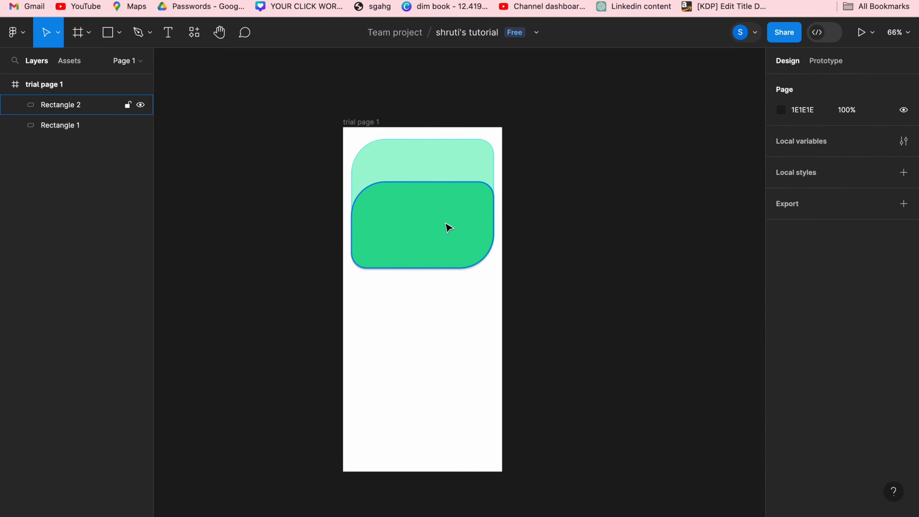
left_click_drag(448, 228, 445, 214)
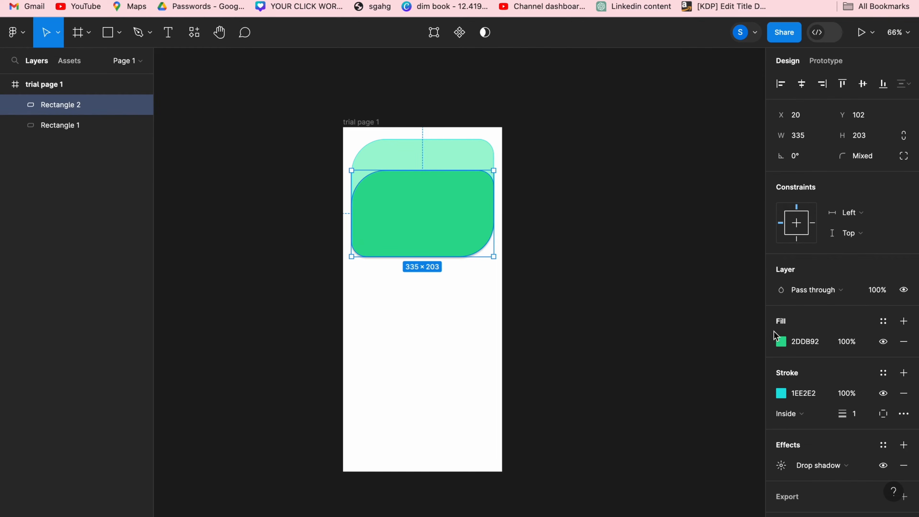
Select both overlapping rectangles and preview the layer blend modes, such as Darken and Color burn, without applying one
left_click_drag(547, 153, 329, 288)
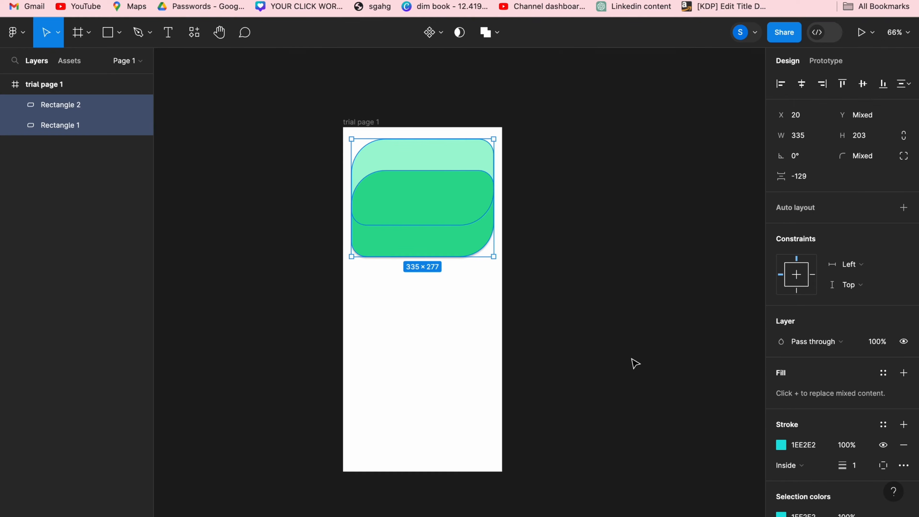
left_click(811, 342)
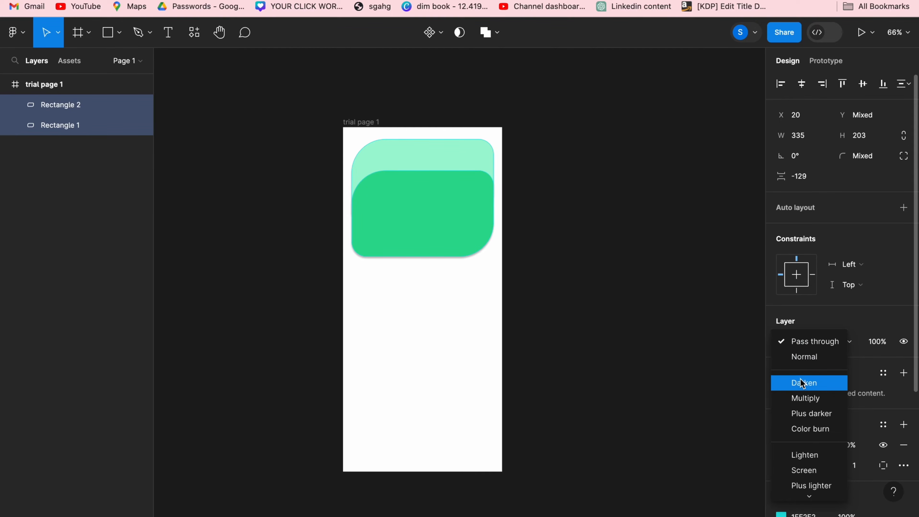
scroll(807, 440, "down", 5)
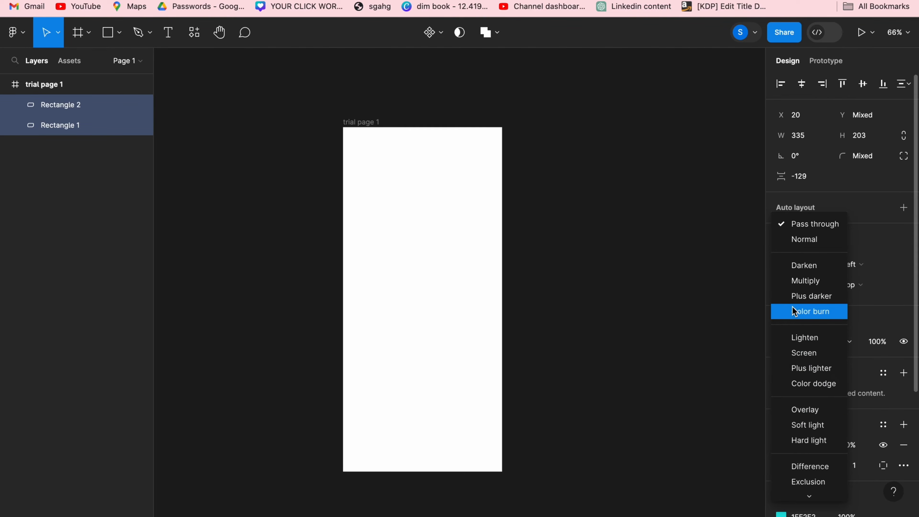
left_click(802, 215)
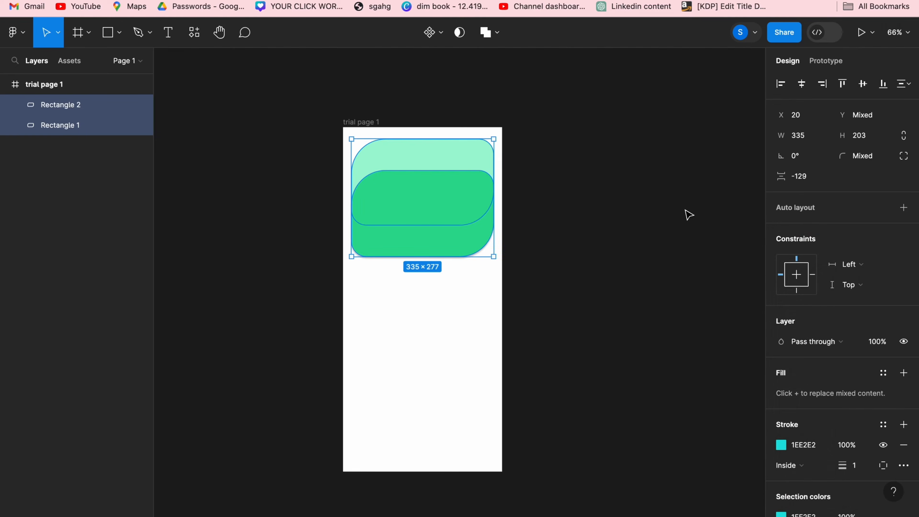
left_click(687, 214)
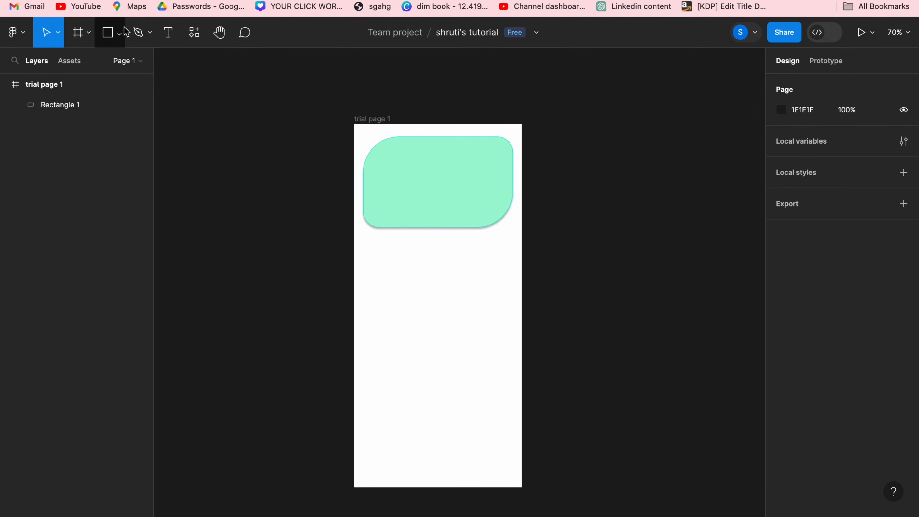
Draw a nearly horizontal line across the full width of the trial page frame, just below the mint rectangle
left_click(120, 33)
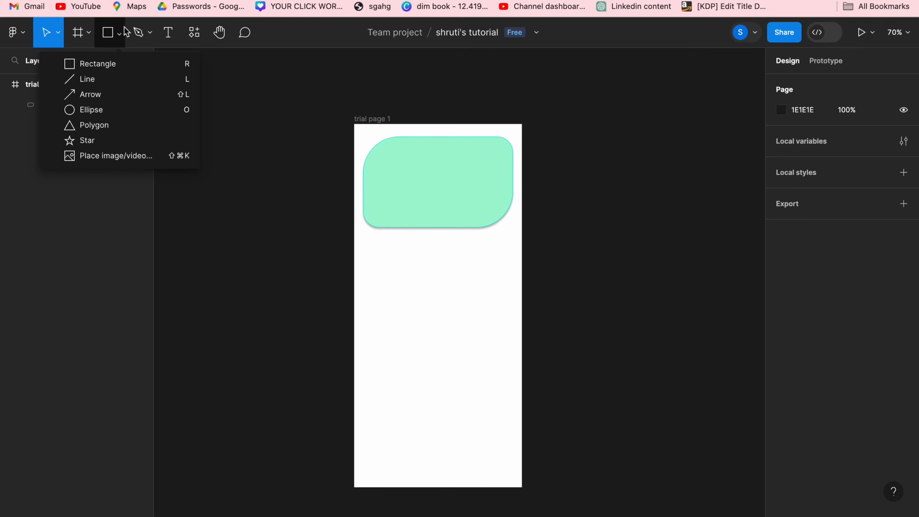
left_click(92, 85)
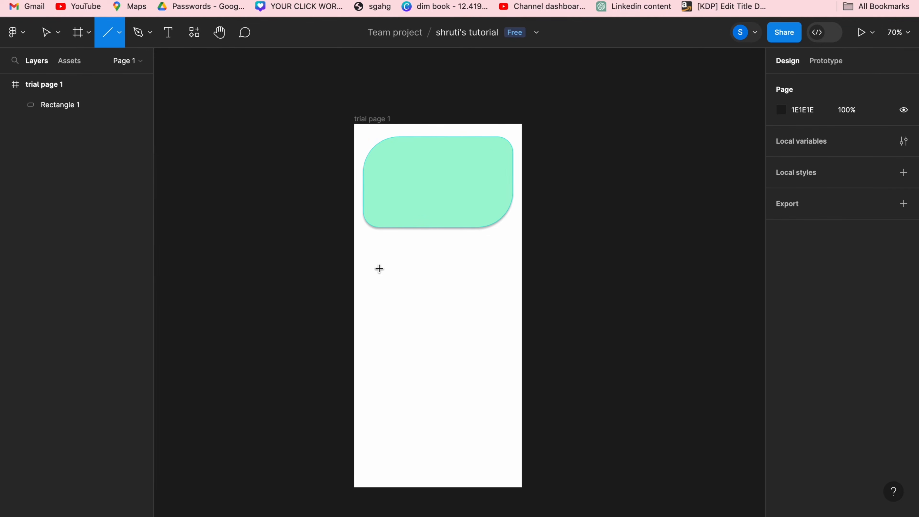
left_click_drag(355, 245, 525, 246)
left_click(172, 53)
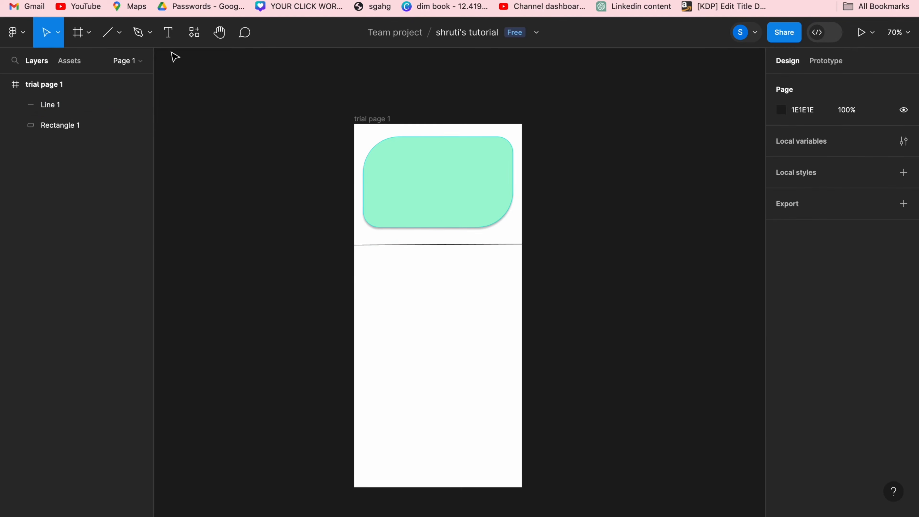
Draw an ellipse about 188 × 181 below the line and resize it to about 289 × 153
left_click(117, 41)
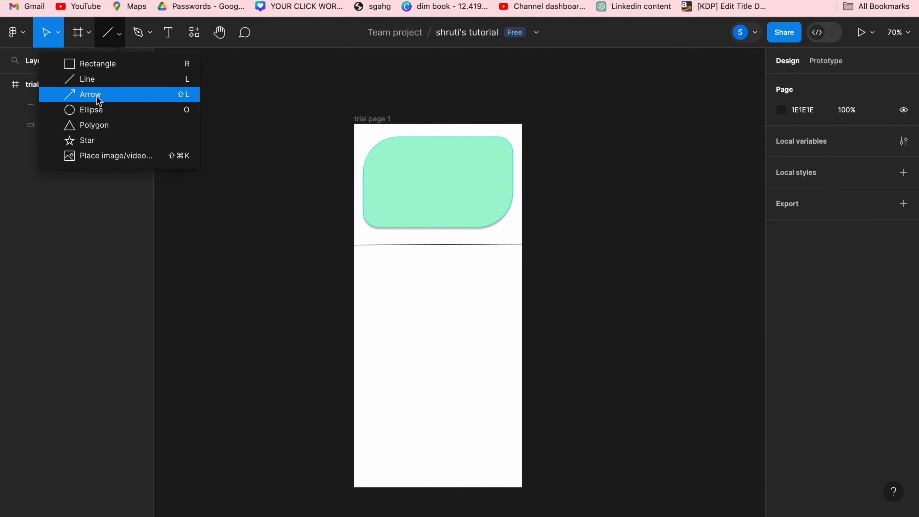
left_click(93, 110)
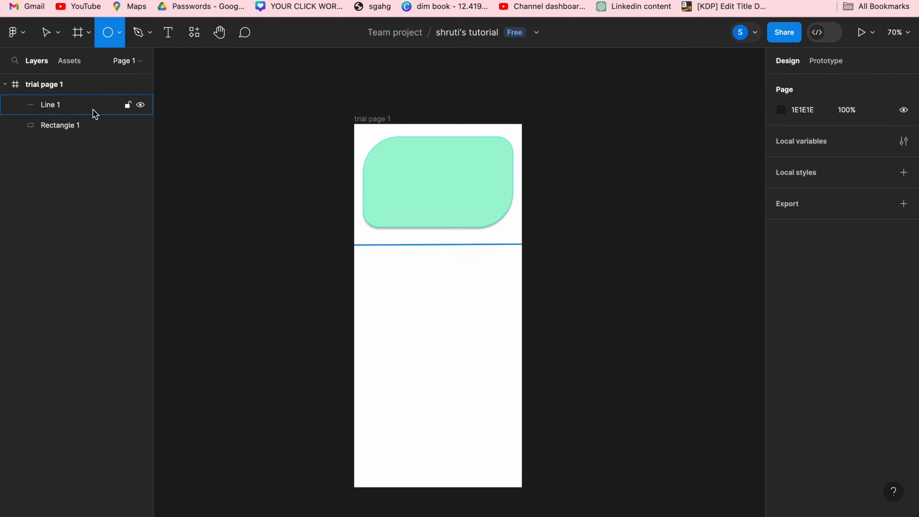
left_click_drag(389, 268, 473, 348)
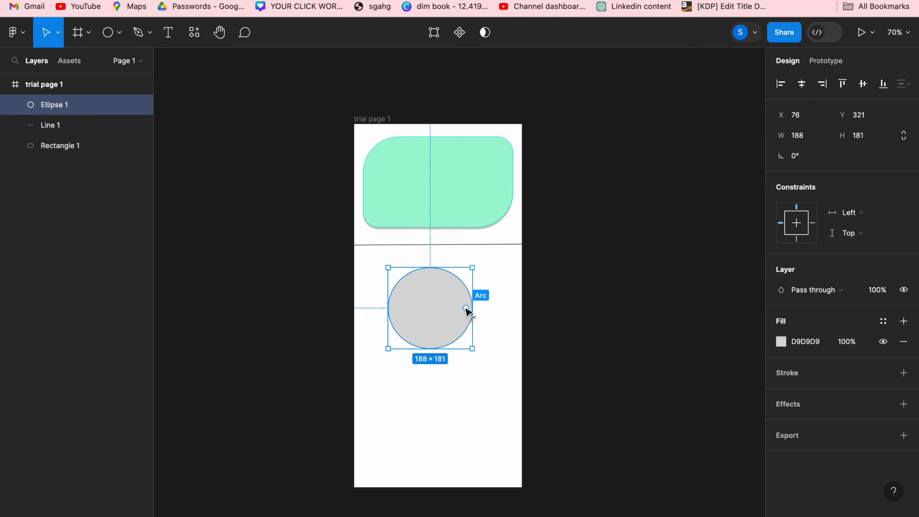
left_click_drag(466, 308, 498, 308)
left_click_drag(389, 306, 369, 308)
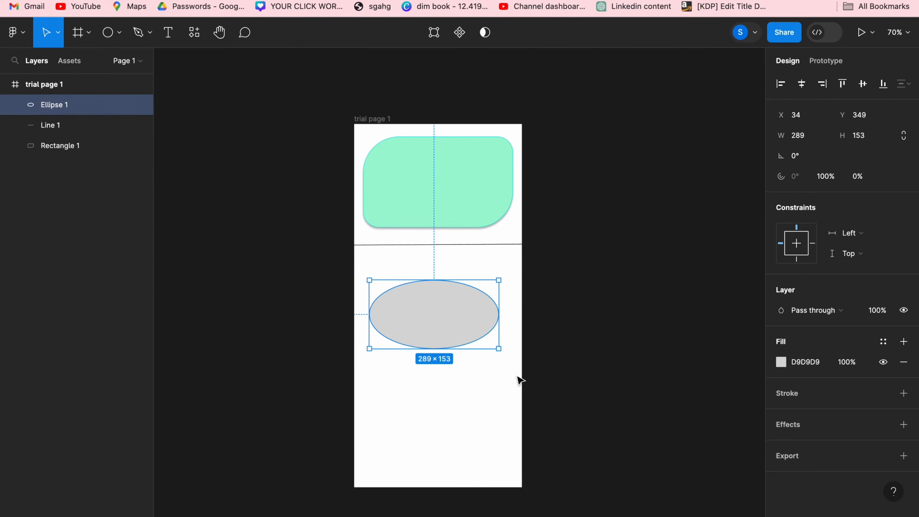
Edit the ellipse's vector points, pulling its top, bottom and right anchors outward into a rounded diamond
double_click(442, 314)
key("super+a")
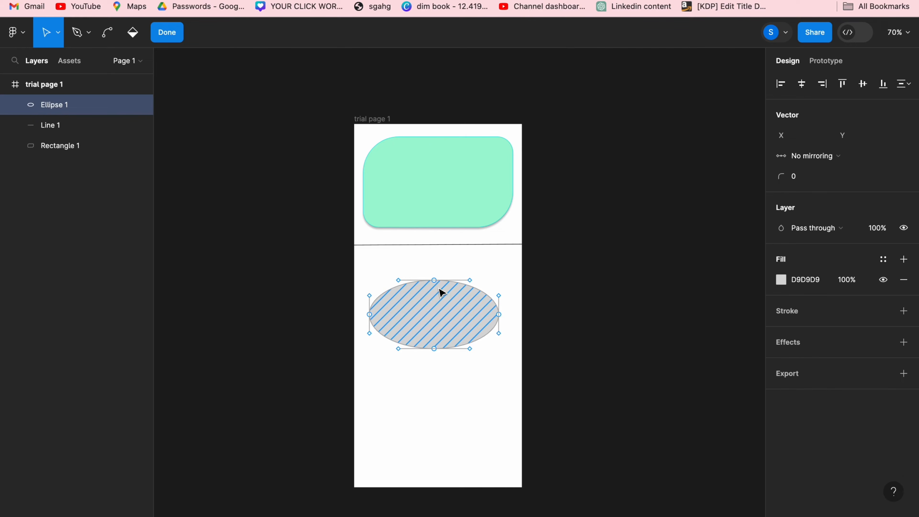
left_click(435, 281)
left_click_drag(434, 280, 434, 252)
left_click_drag(434, 349, 434, 384)
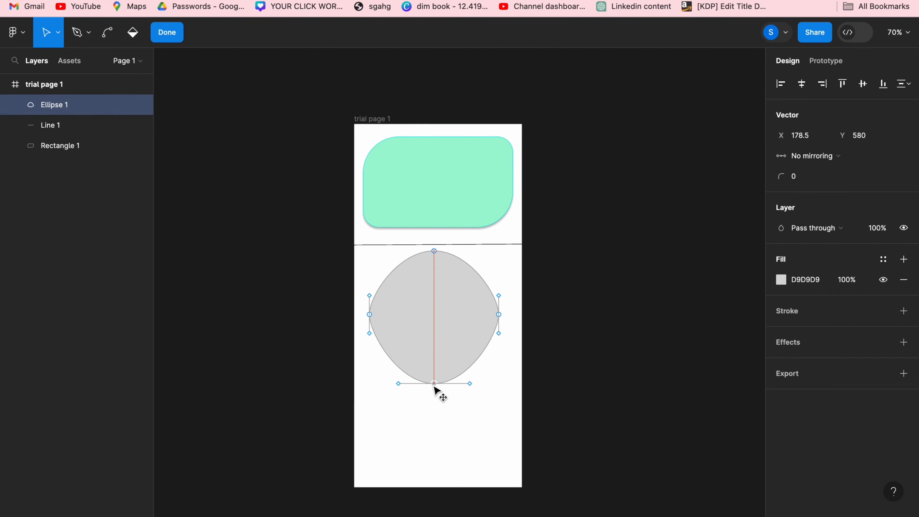
left_click_drag(499, 315, 513, 320)
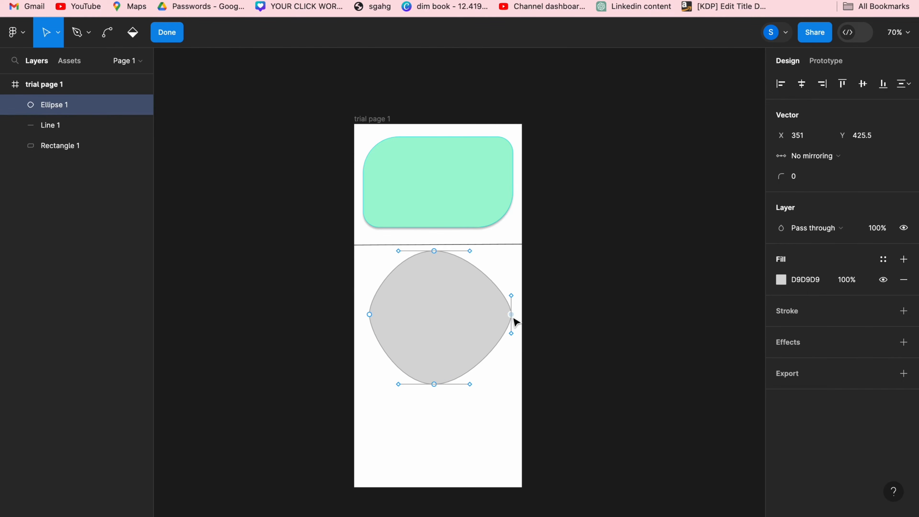
Remove the reshaped ellipse's fill and delete the ellipse from the frame
left_click(437, 374)
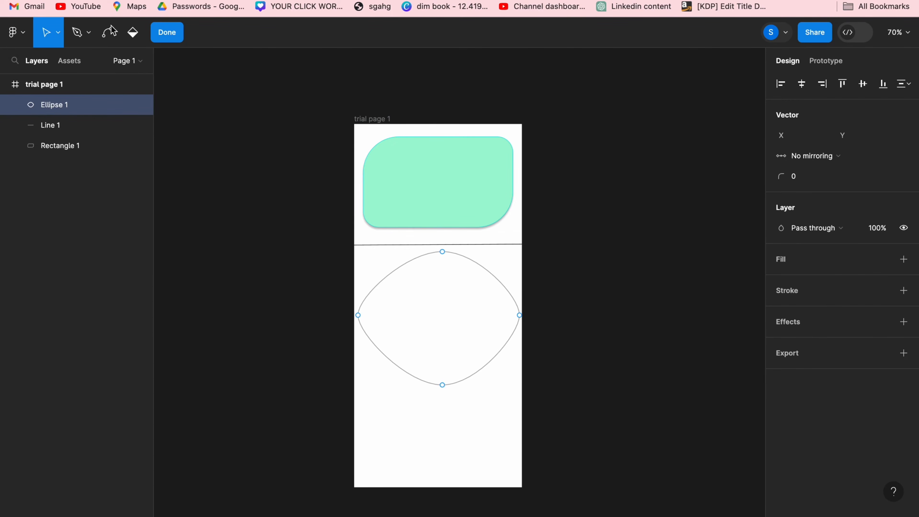
key("BackSpace")
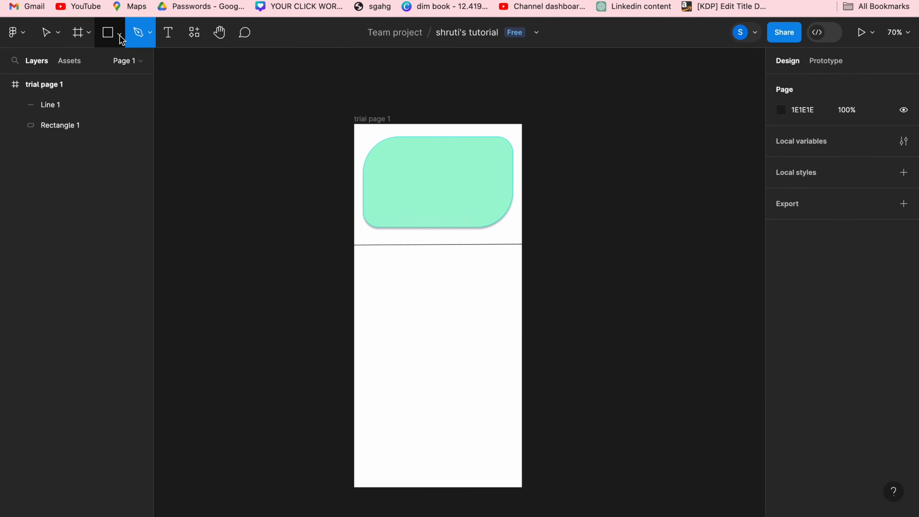
Draw a triangle about 179 × 155 with the Polygon tool below the line and move it to X 98, Y 348
left_click(120, 34)
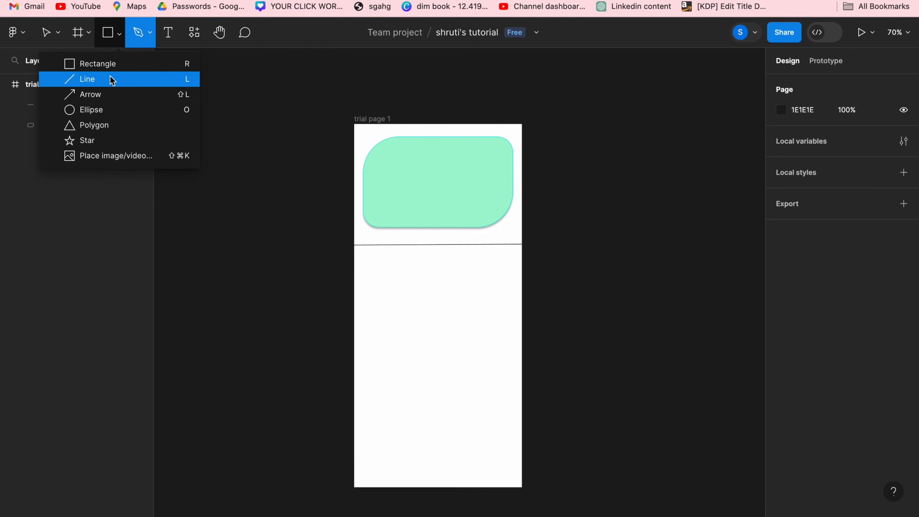
left_click(94, 126)
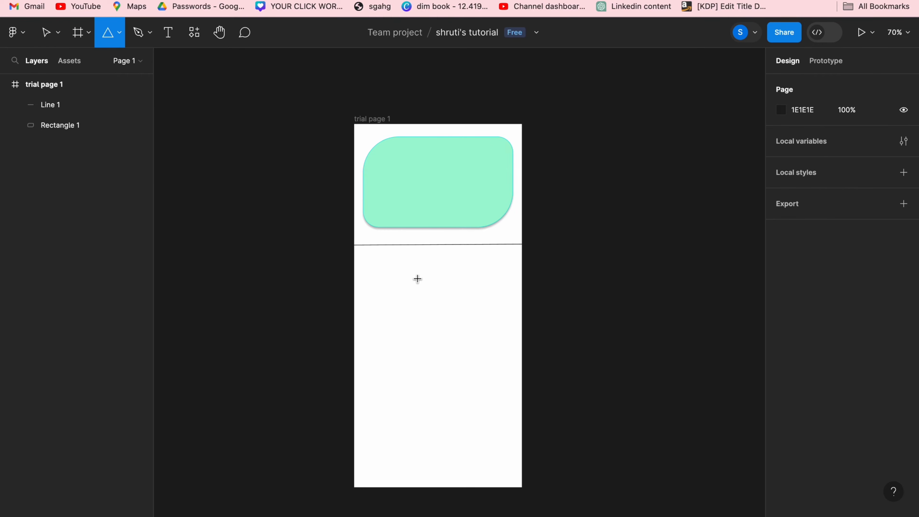
left_click_drag(417, 279, 498, 348)
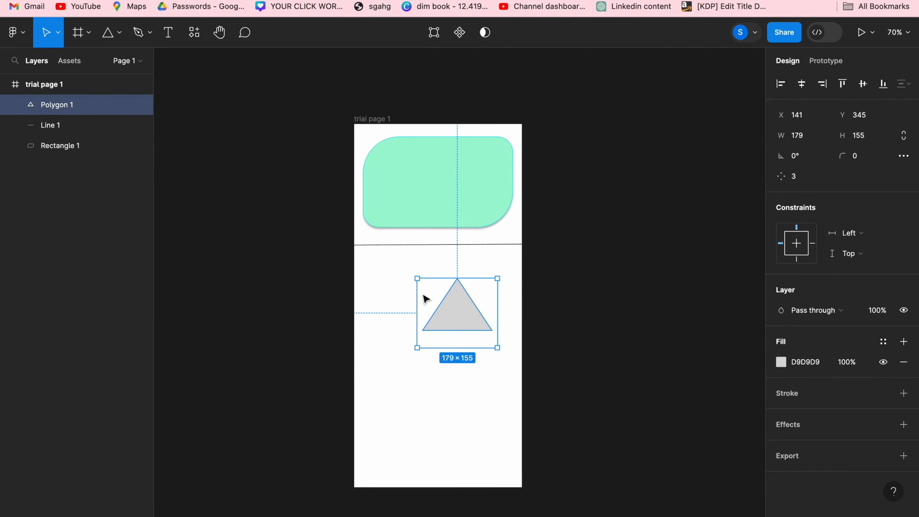
left_click_drag(426, 299, 407, 301)
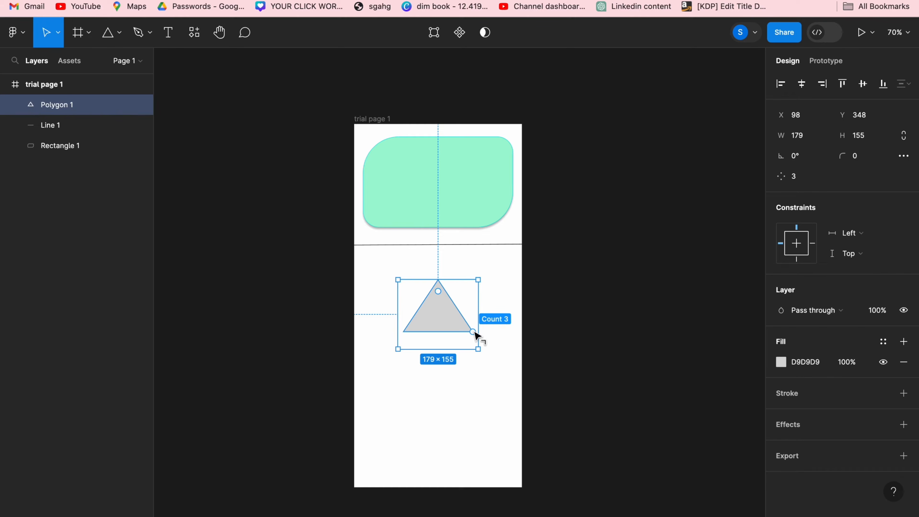
Raise the polygon's side count to 6 and round its corners to a radius of 14
left_click_drag(474, 333, 471, 307)
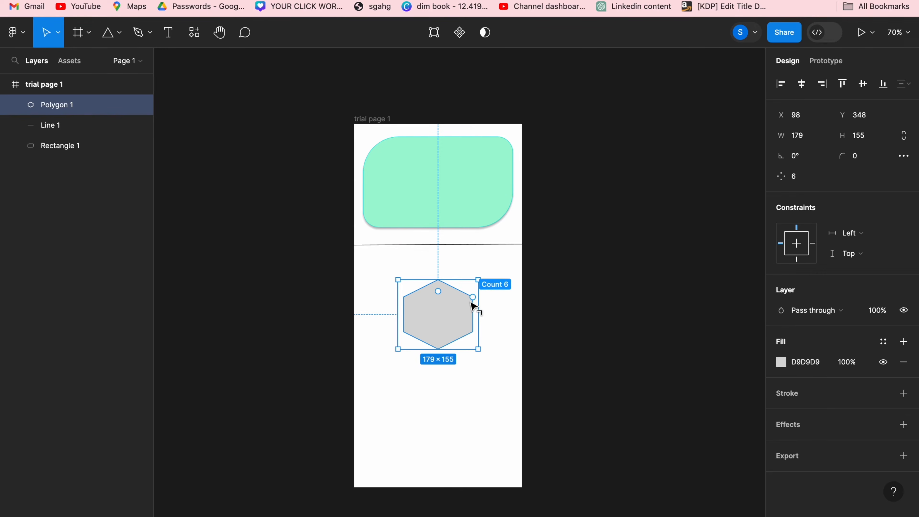
left_click(494, 314)
left_click(441, 320)
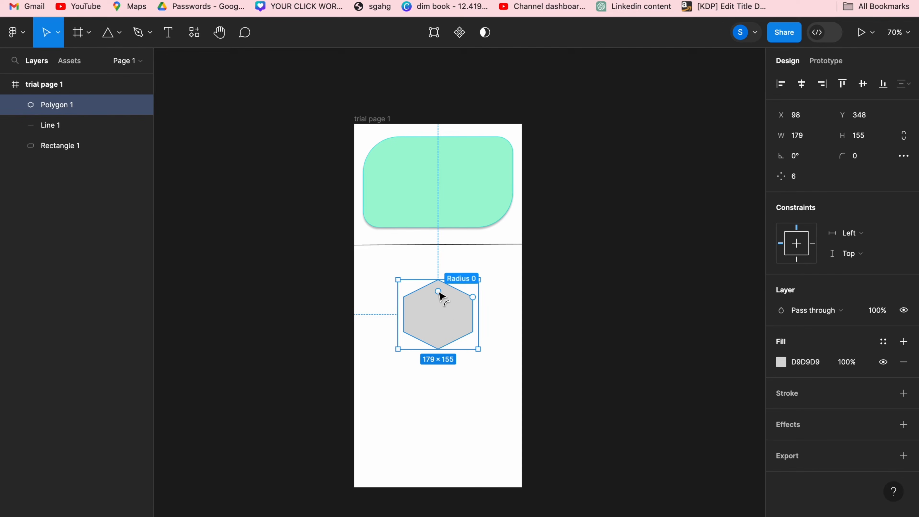
mouse_move(440, 292)
left_mouse_down()
mouse_move(439, 303)
mouse_move(442, 289)
left_mouse_up()
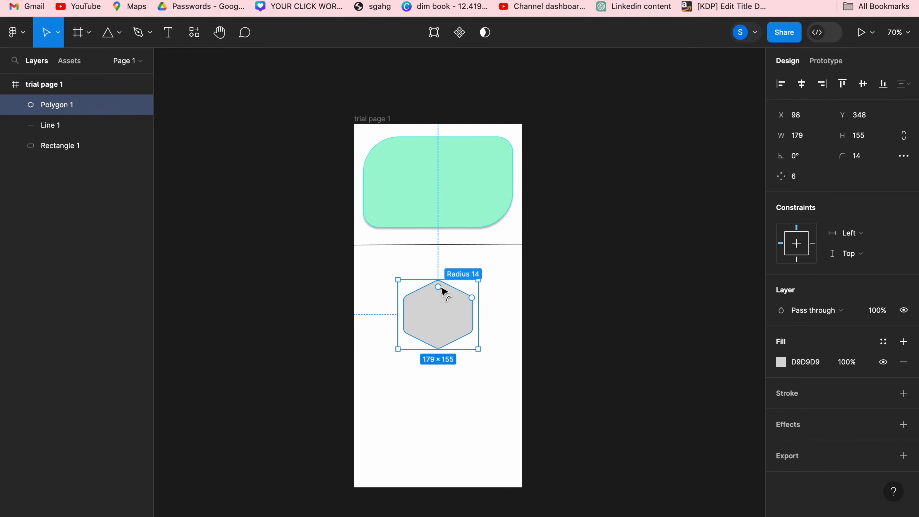
Draw a five-pointed star about 137 × 123 with corners rounded to radius 9 and move it to X 9, Y 492
left_click(119, 34)
left_click(89, 141)
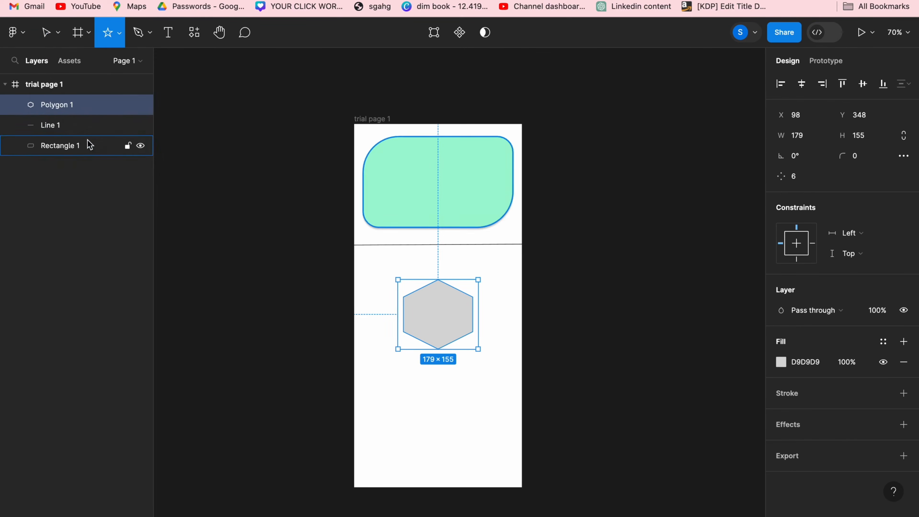
left_click_drag(402, 391, 464, 446)
left_click_drag(432, 402, 407, 376)
left_click(529, 453)
Delete the hexagon, the star, the line and the green rectangle from the trial page 1 frame
left_click(121, 37)
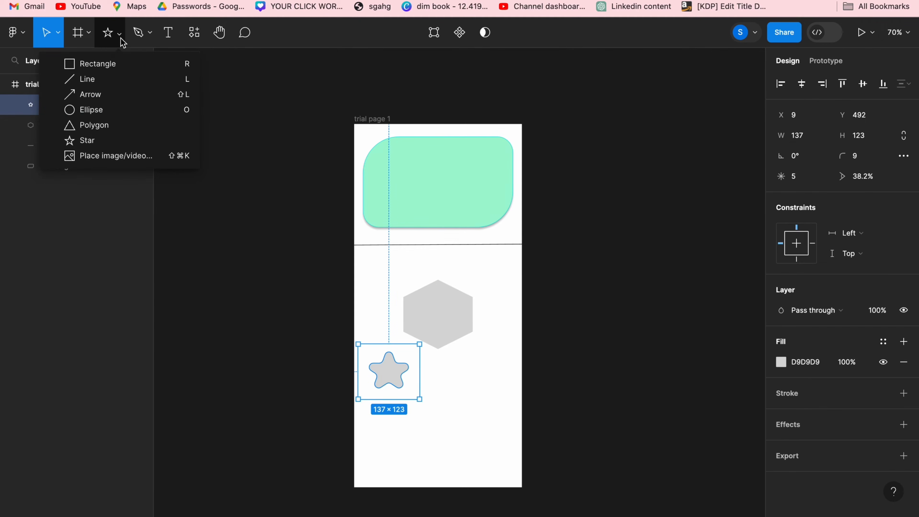
left_click(472, 314)
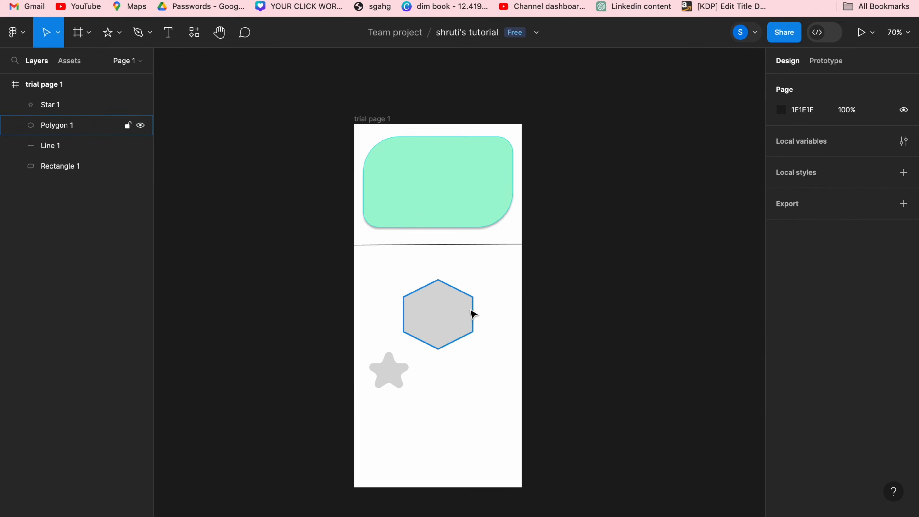
key("Delete")
left_click(390, 375)
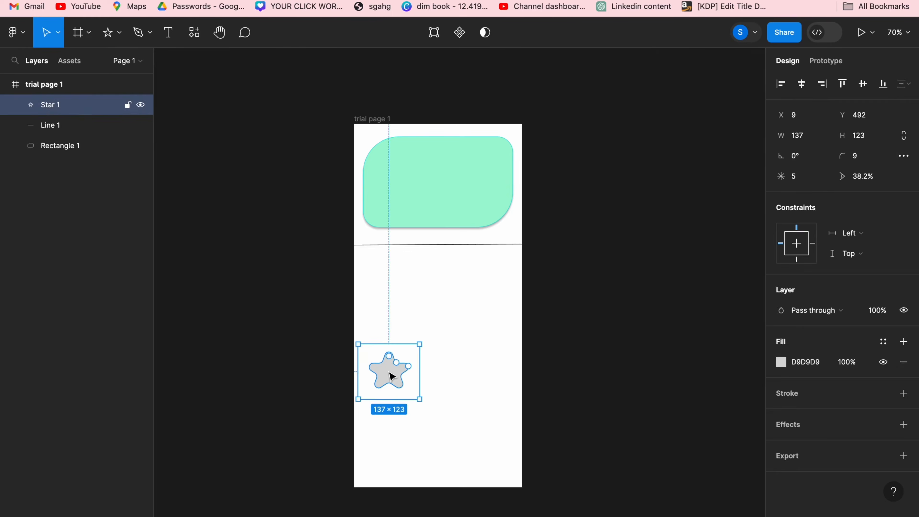
key("Delete")
left_click(416, 245)
key("Delete")
left_click(423, 203)
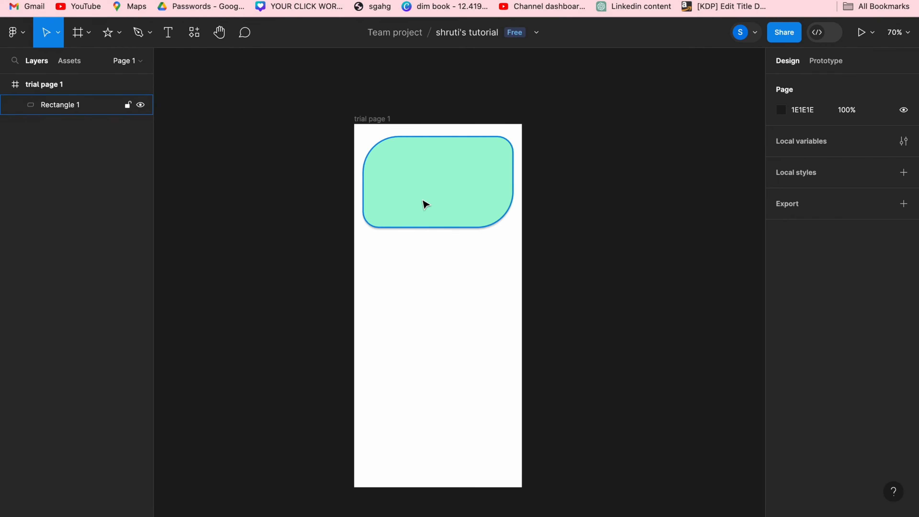
key("Delete")
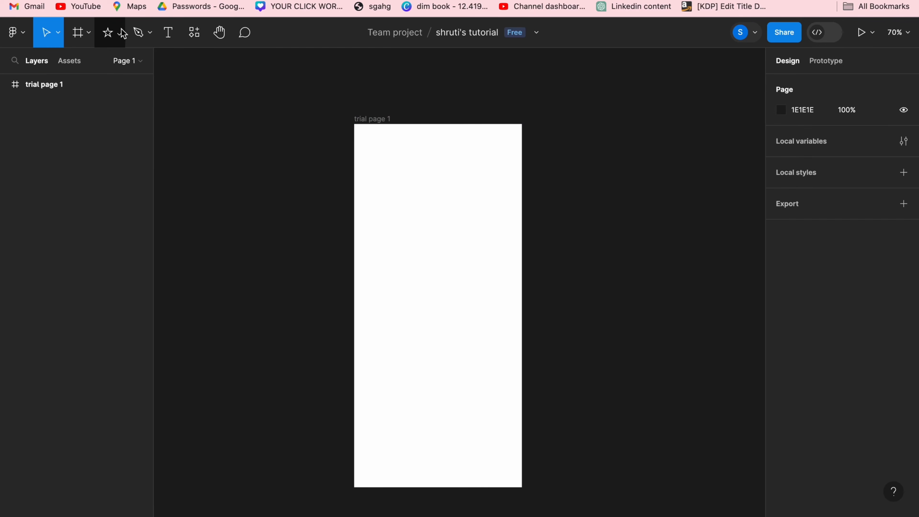
Place the adorable puffy kitten PNG from Downloads at X 0, Y 0 in the frame and resize it to 375 × 390
left_click(87, 32)
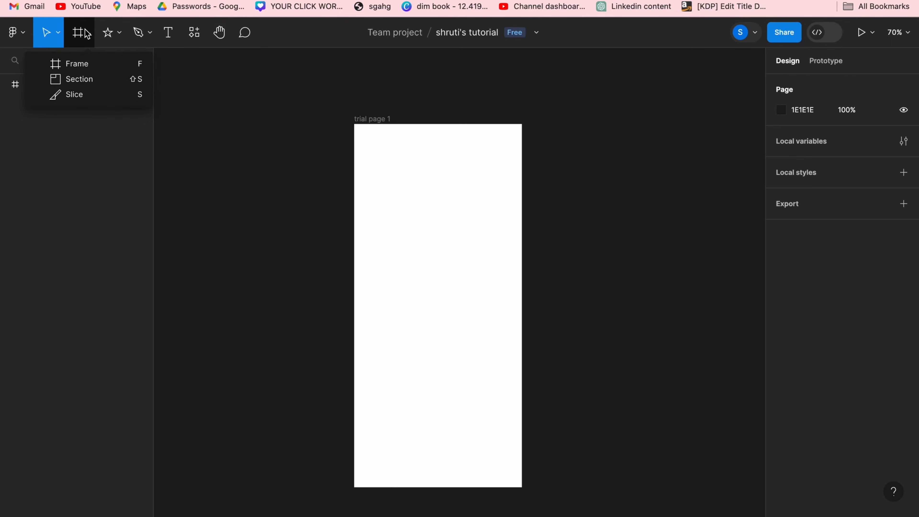
left_click(120, 43)
left_click(87, 155)
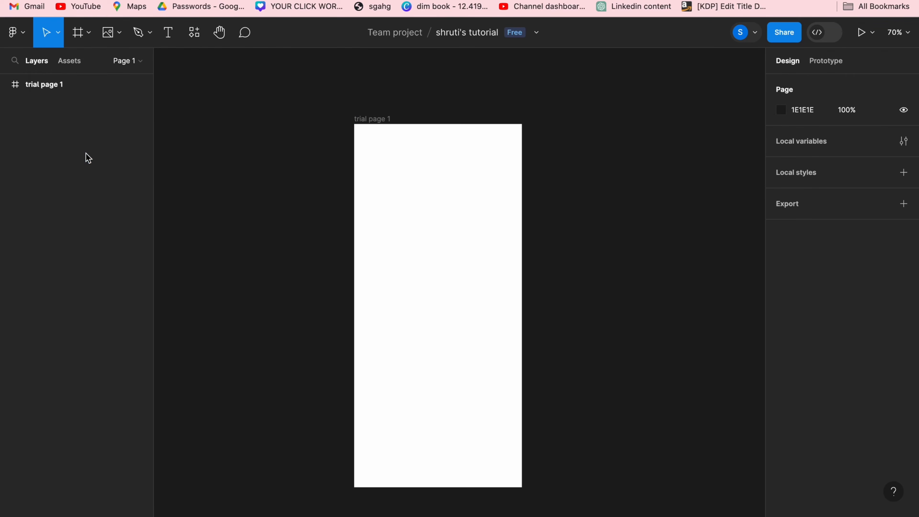
scroll(477, 171, "down", 1)
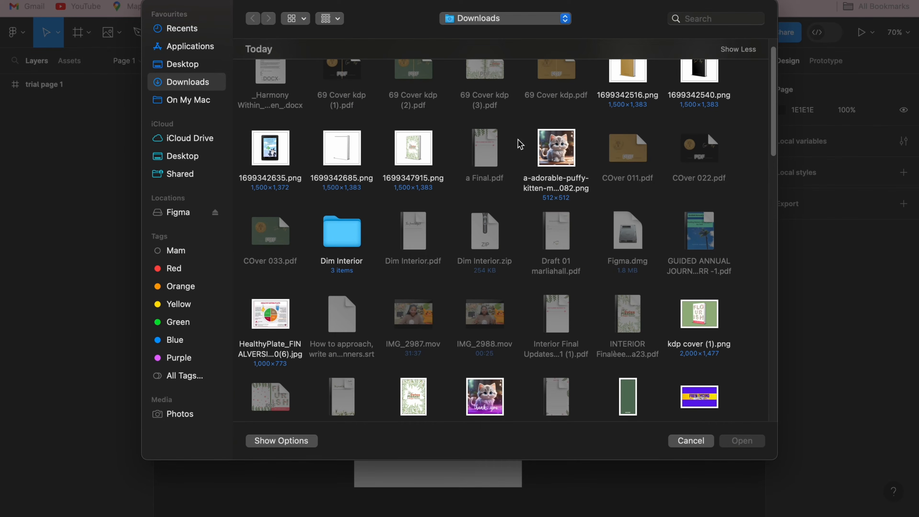
double_click(566, 150)
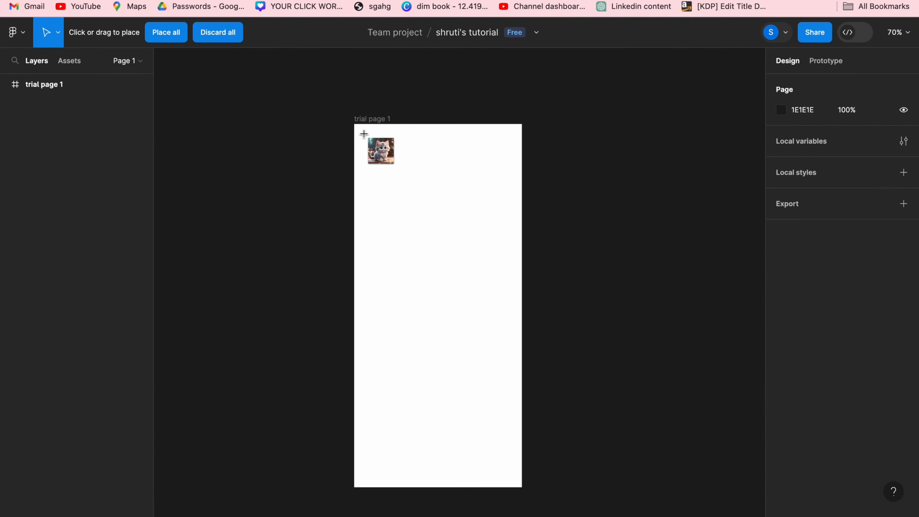
left_click(387, 143)
left_click_drag(387, 144, 471, 243)
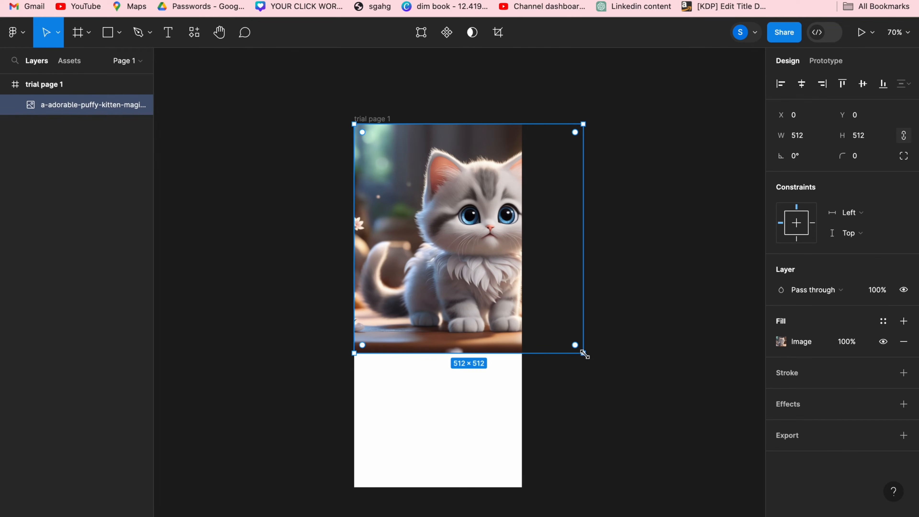
left_click_drag(584, 355, 521, 299)
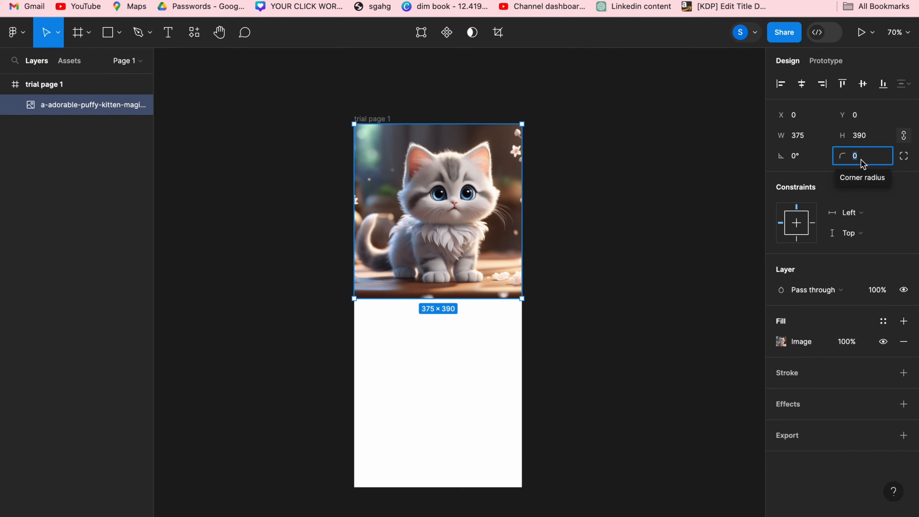
Set the individual corner radius of the kitten image's bottom-left and bottom-right corners to 85
left_click(904, 156)
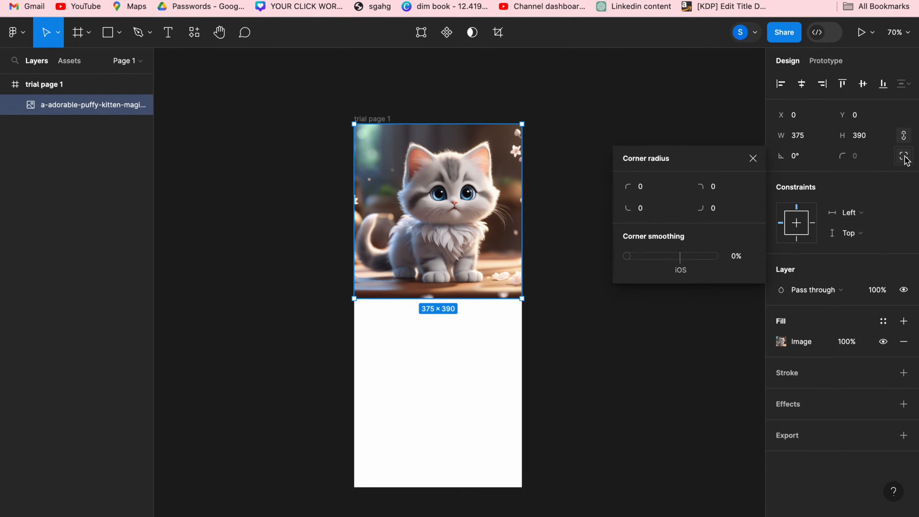
left_click(651, 205)
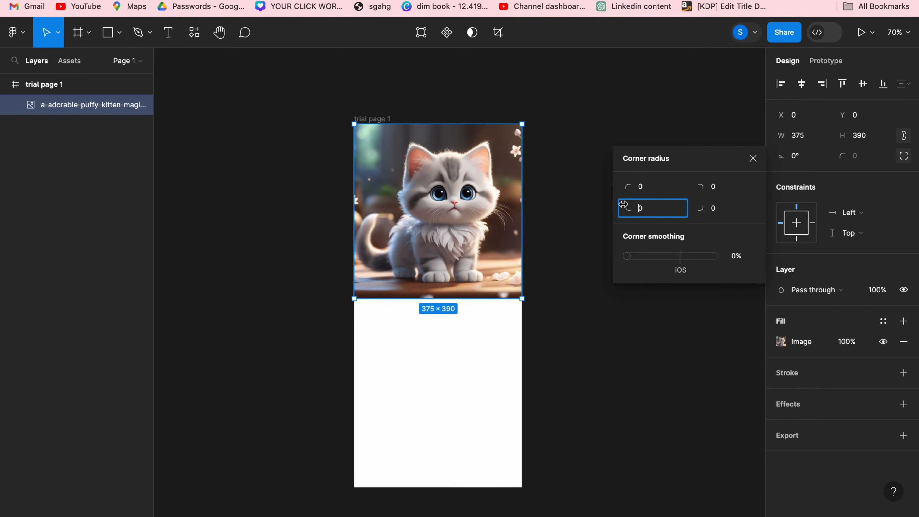
left_click_drag(623, 208, 799, 209)
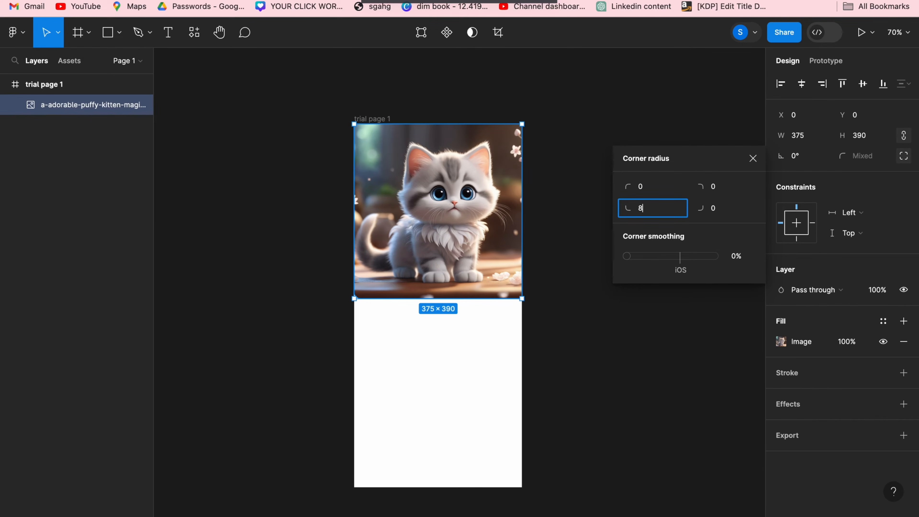
type("85")
key("Return")
left_click(716, 214)
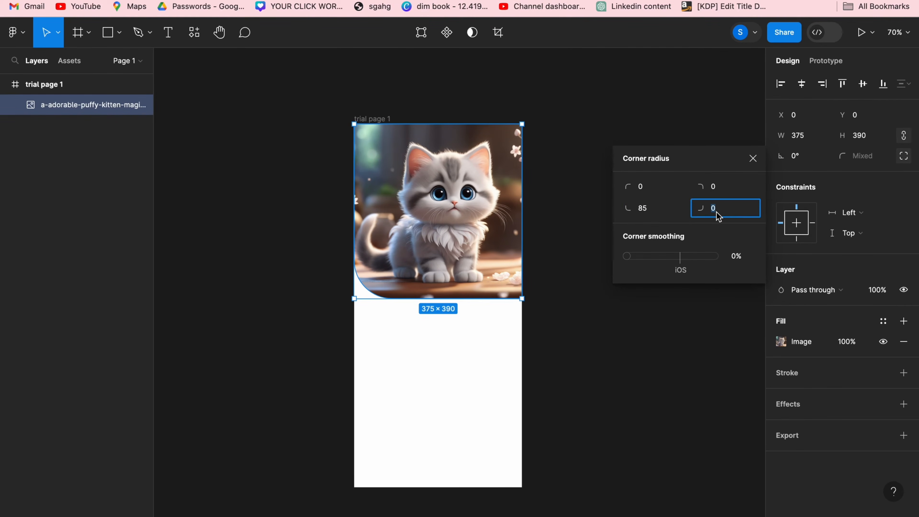
type("85")
key("Return")
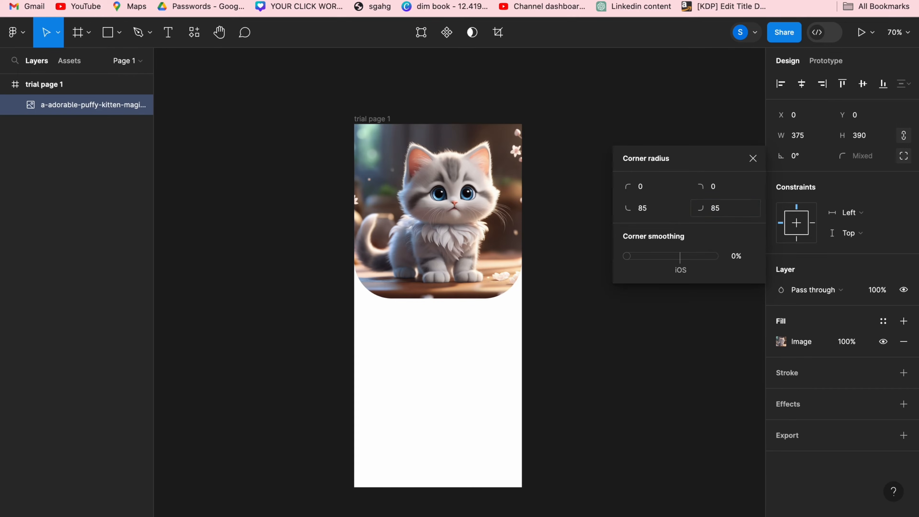
left_click(676, 315)
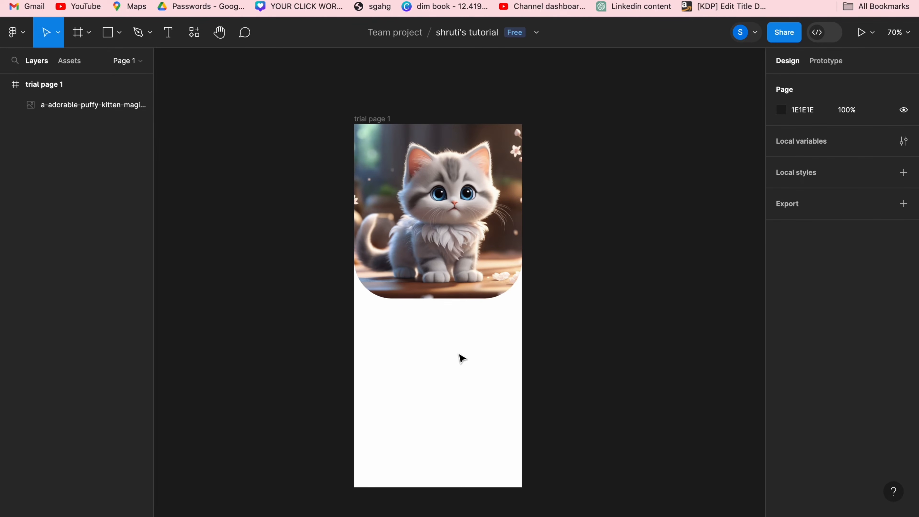
Draw a left-pointing back chevron about 13.5 × 20 with the Pen tool near the kitten image's top-left corner
left_click(147, 34)
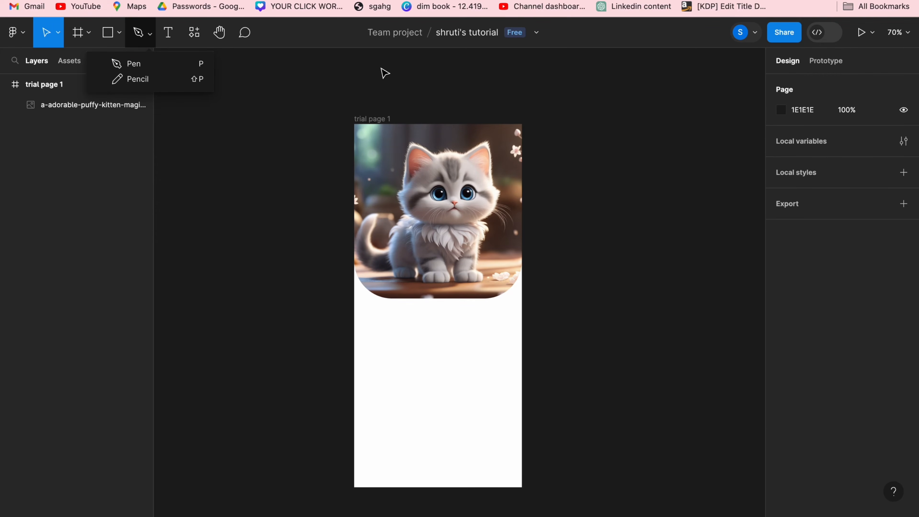
scroll(384, 74, "up", 5)
scroll(336, 320, "down", 3)
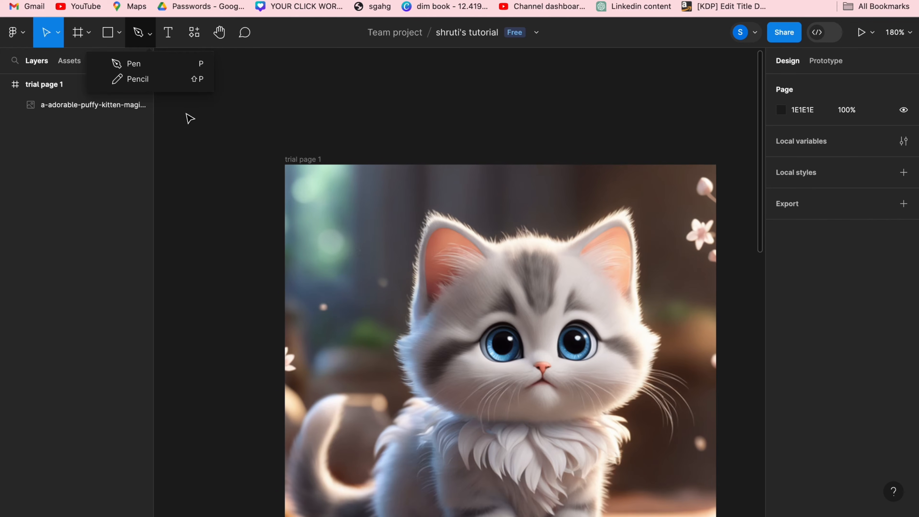
left_click(165, 68)
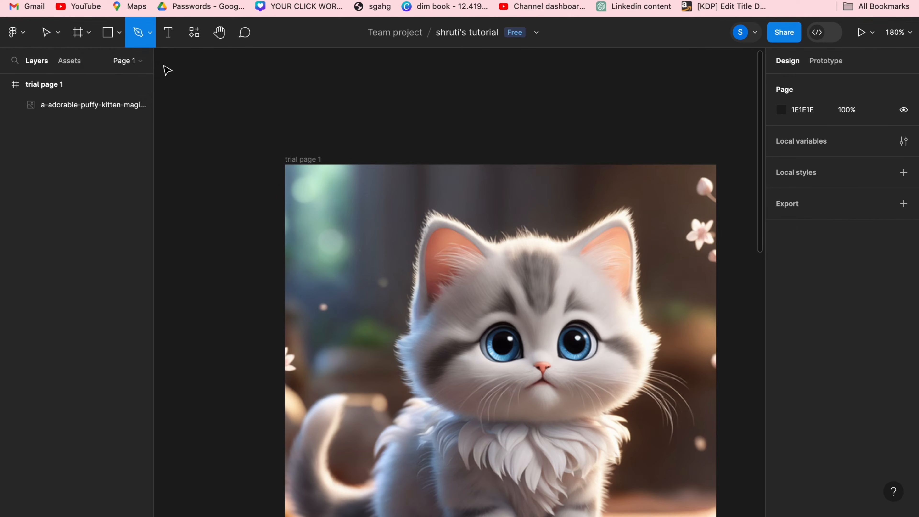
left_click(329, 190)
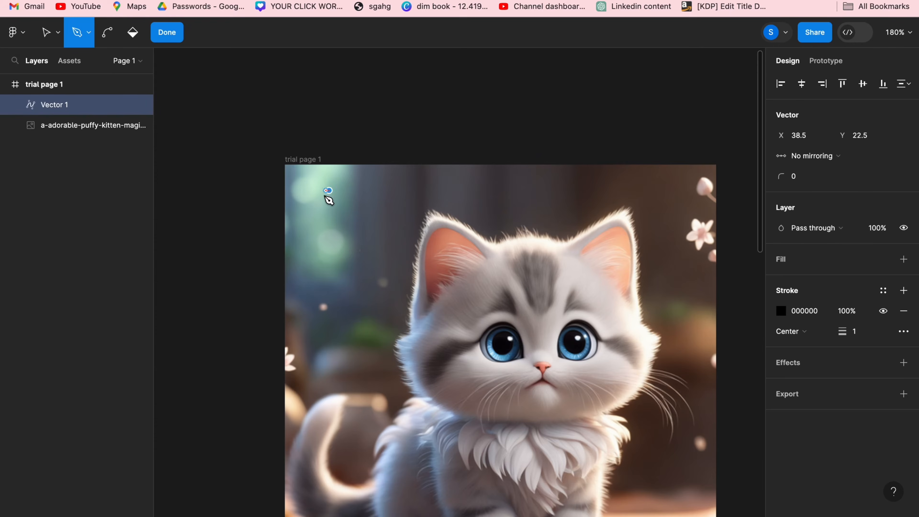
left_click(314, 204)
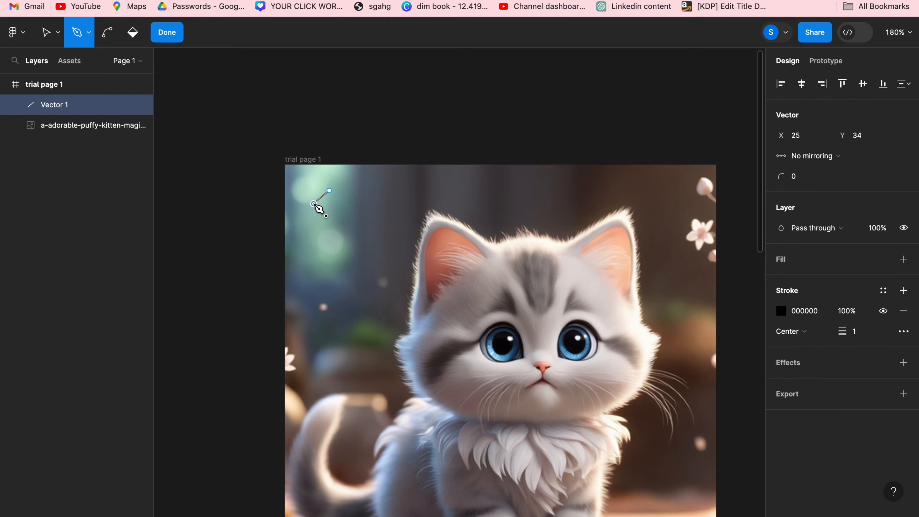
left_click(329, 212)
left_click(329, 213)
key("Escape")
left_click(214, 248)
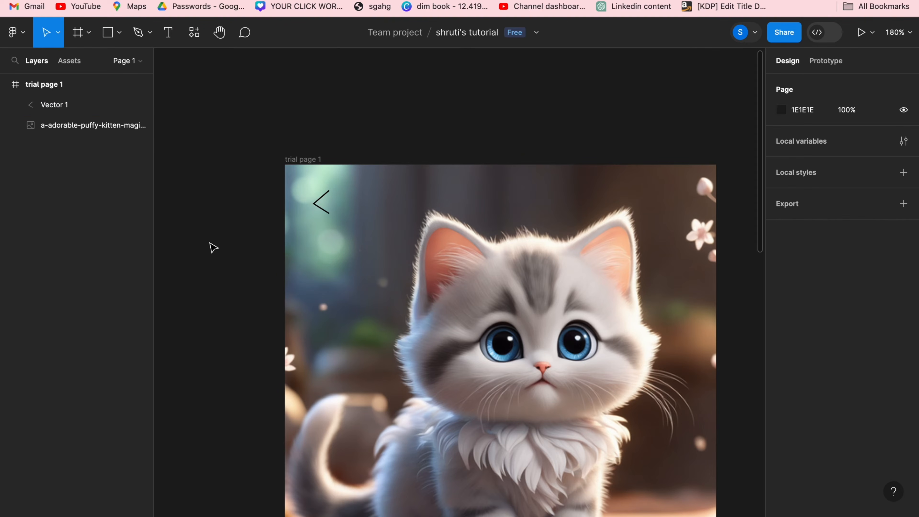
Change the chevron's stroke color to white (FFFFFF) from the document colors
left_click(324, 210)
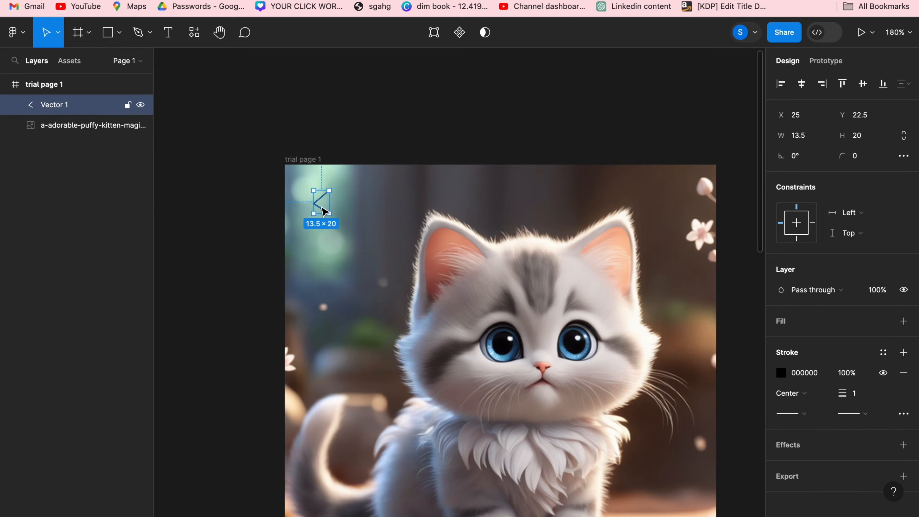
left_click(781, 372)
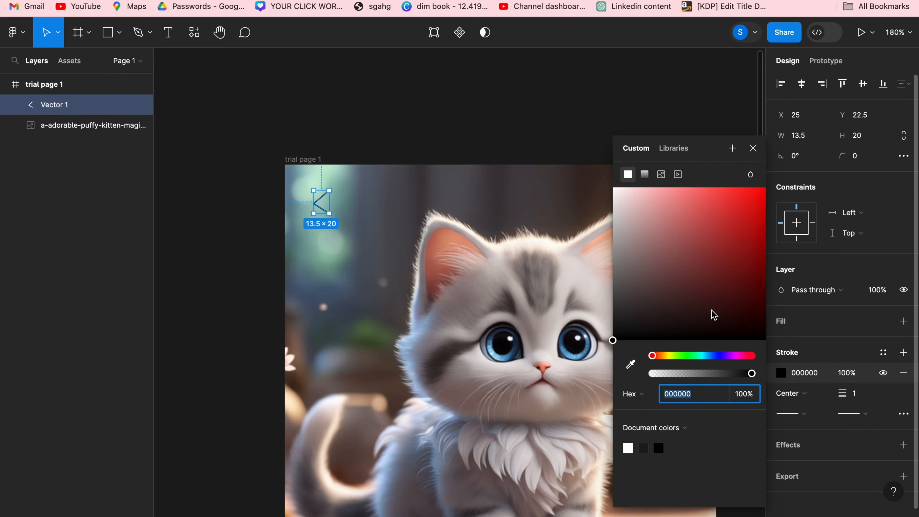
left_click(629, 448)
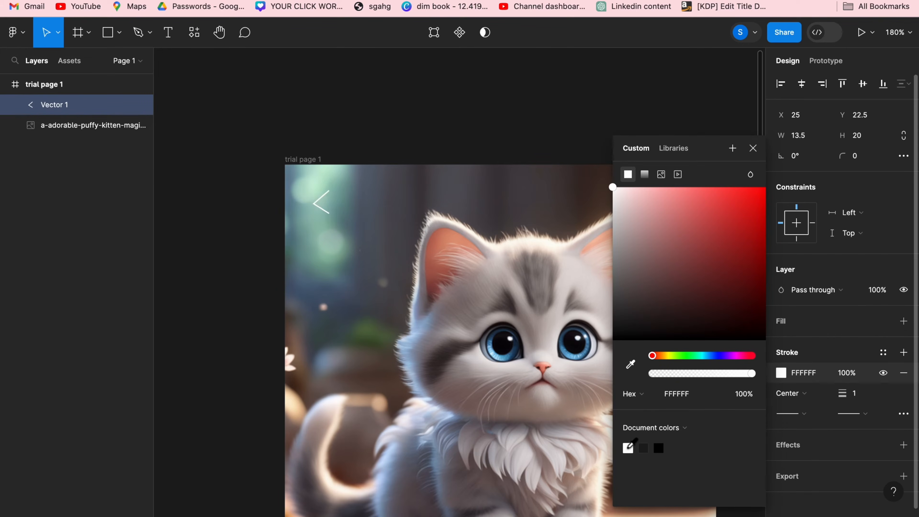
left_click(250, 366)
Draw an ellipse about 36 × 34 around the chevron at X 14, Y 15
scroll(253, 366, "down", 5)
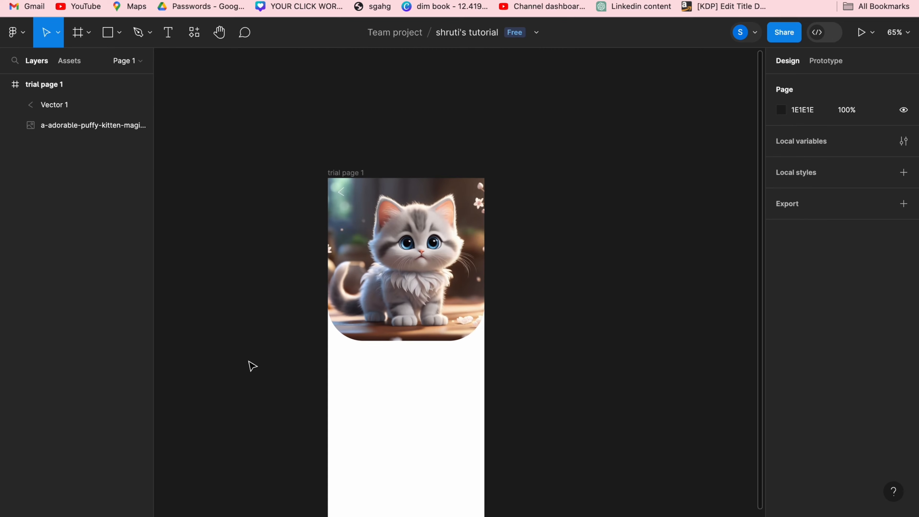
scroll(391, 203, "up", 5)
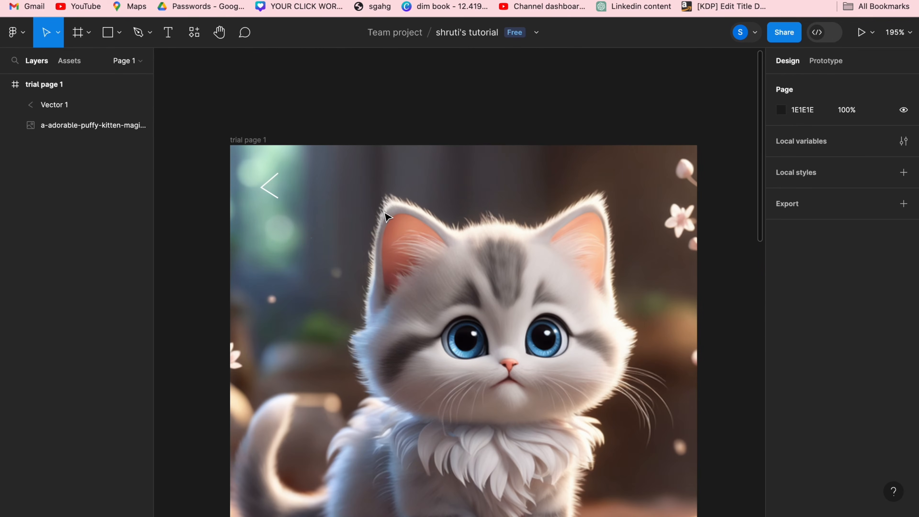
left_click(120, 34)
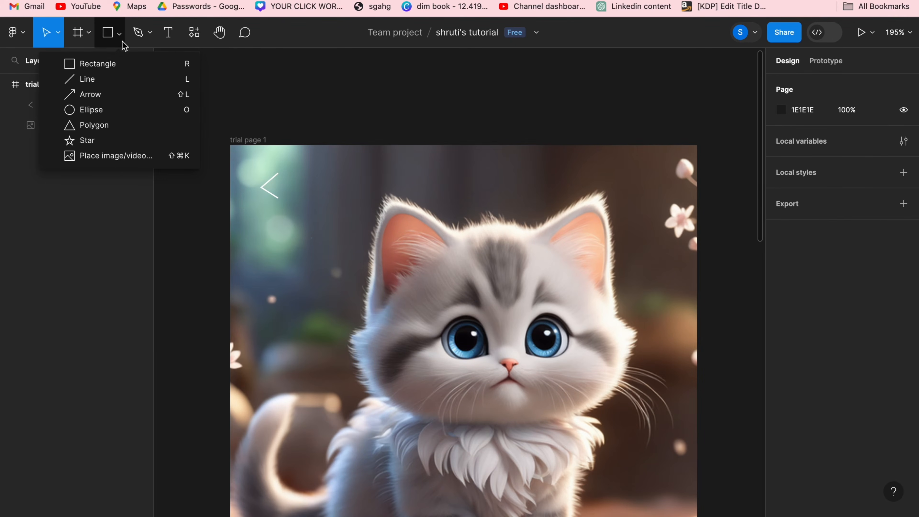
left_click(90, 109)
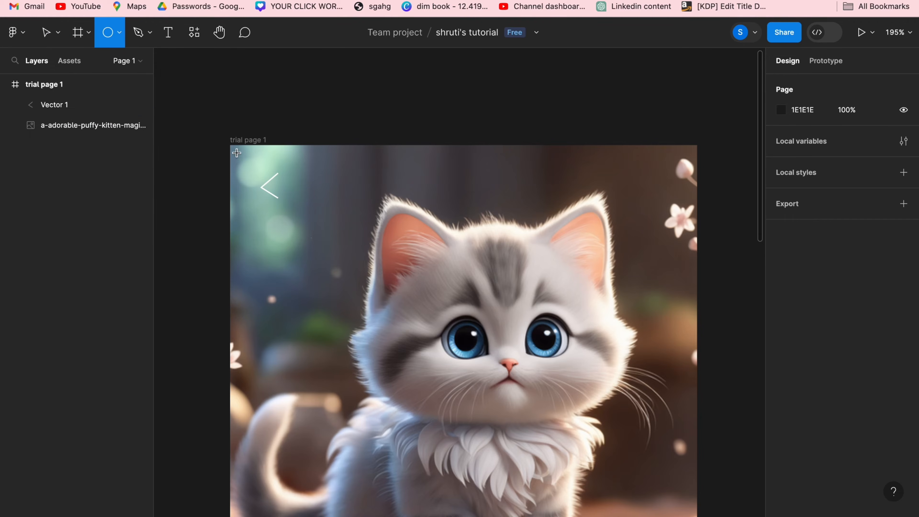
left_click_drag(250, 162, 275, 193)
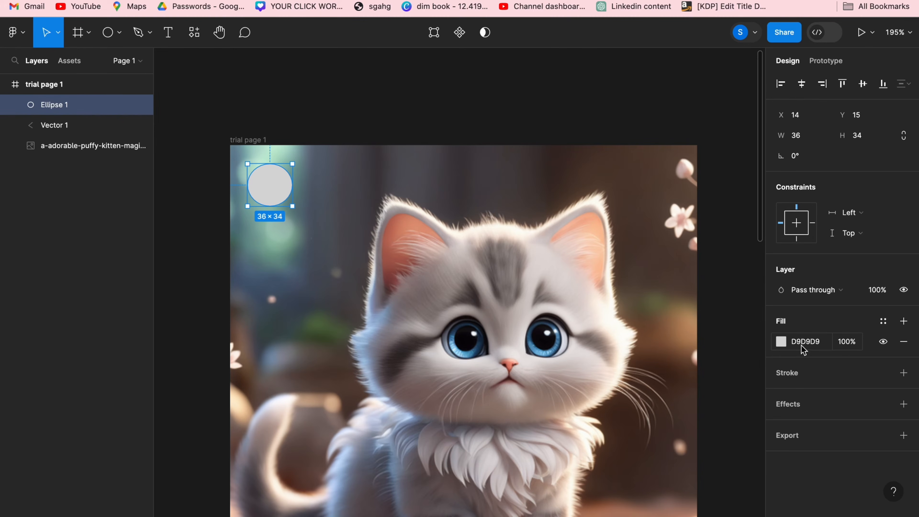
Lower the opacity of the ellipse's D9D9D9 fill to 0%
left_click(788, 343)
left_click(782, 342)
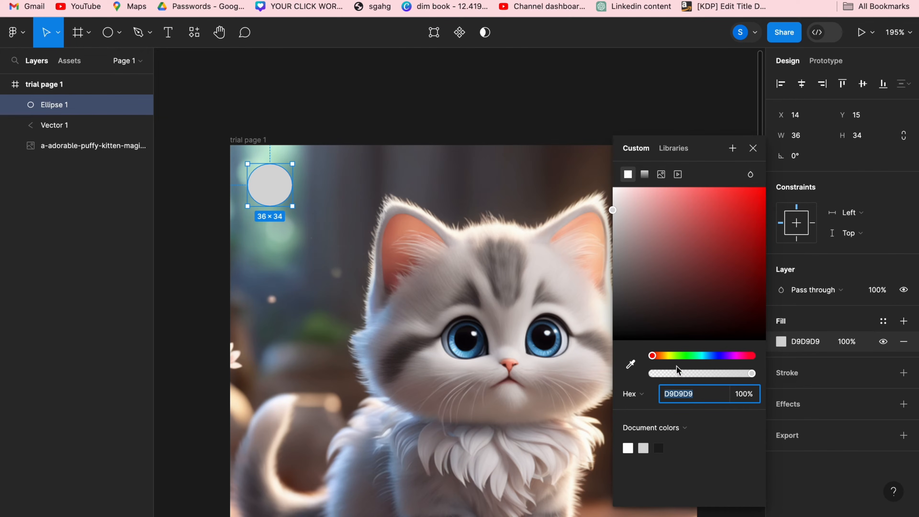
left_click_drag(662, 375, 650, 375)
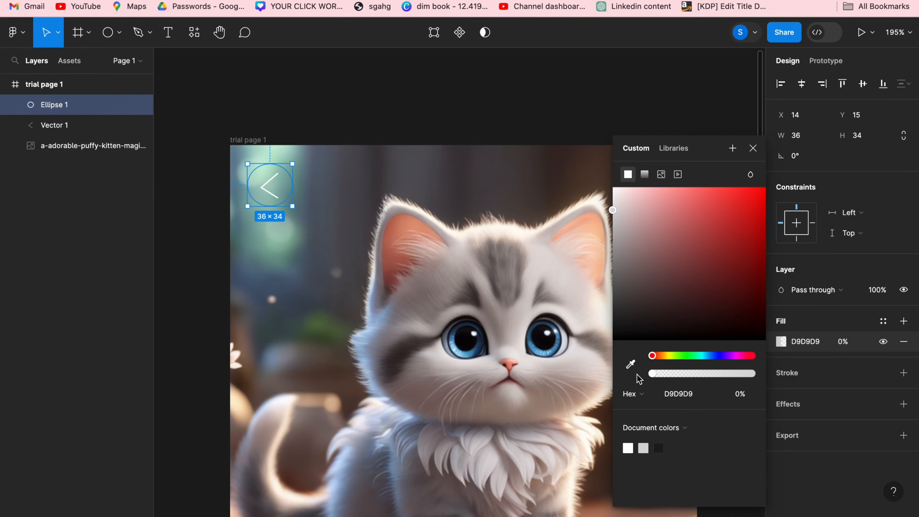
left_click(797, 372)
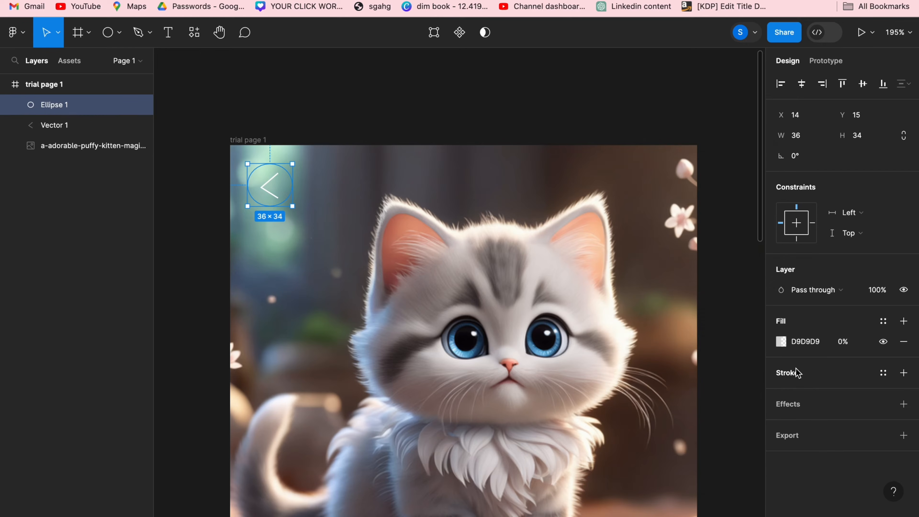
Add a white (FFFFFF) stroke to the ellipse around the chevron
left_click(904, 373)
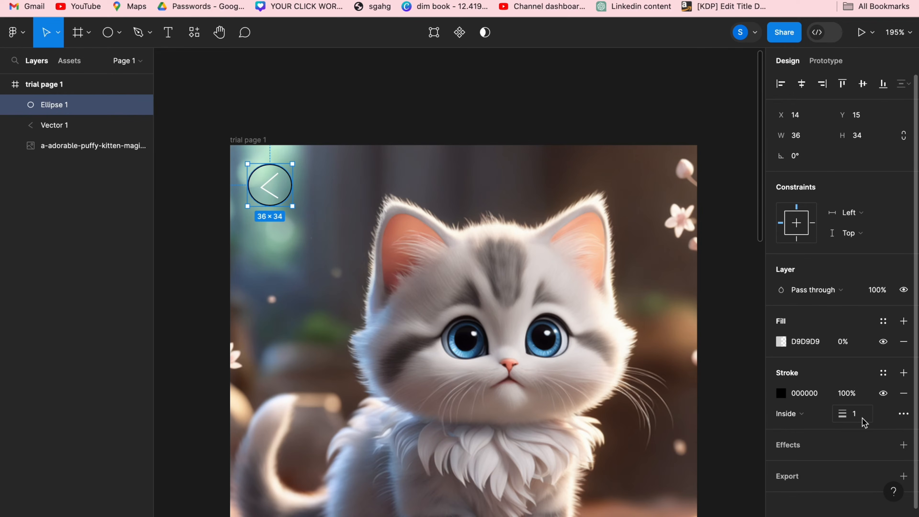
left_click(782, 393)
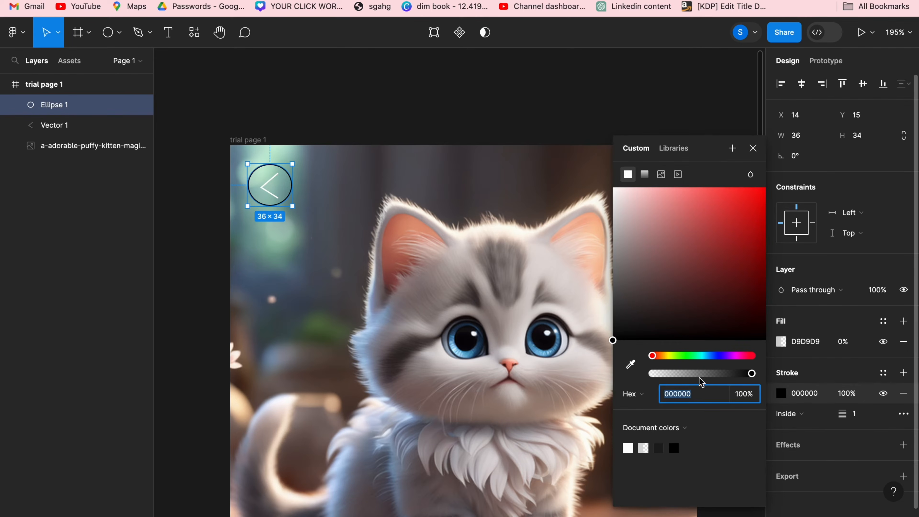
left_click(628, 448)
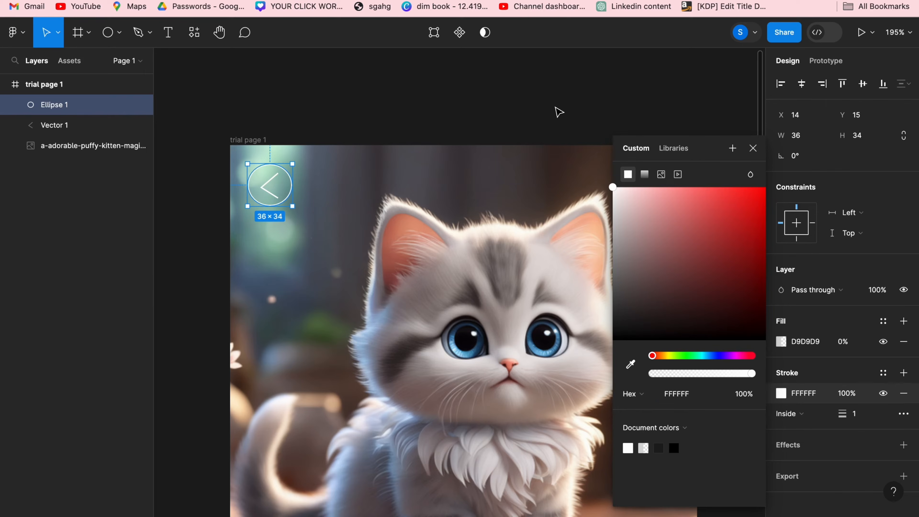
left_click(559, 112)
scroll(557, 112, "down", 5)
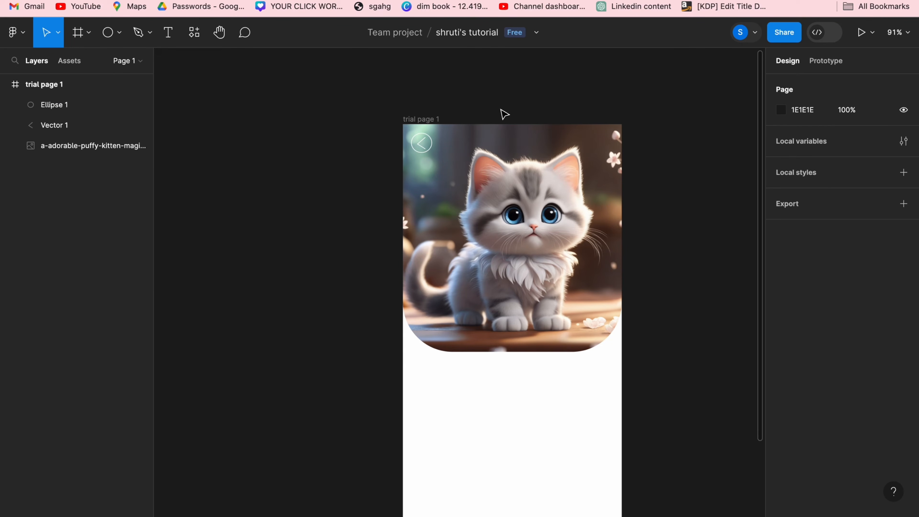
Add the text "Cats are the cutest animals" below the kitten image at X 50, Y 422
left_click(153, 35)
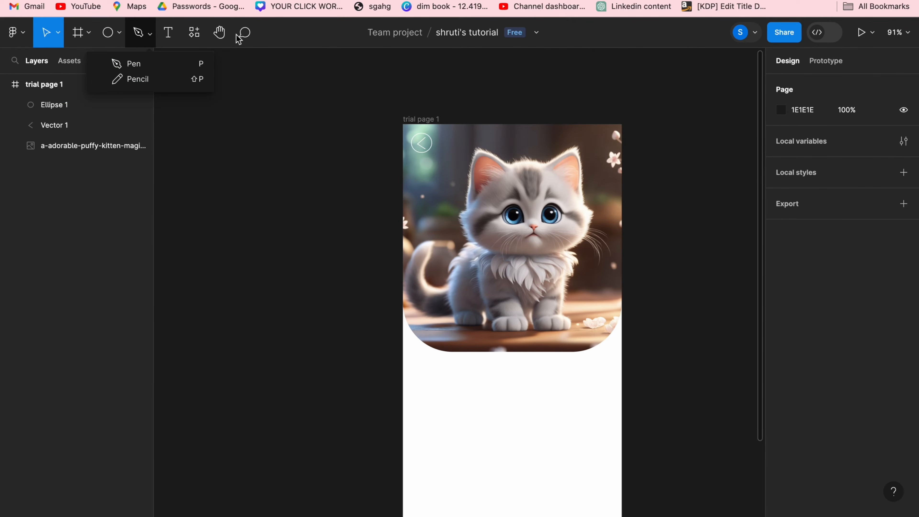
scroll(450, 261, "down", 3)
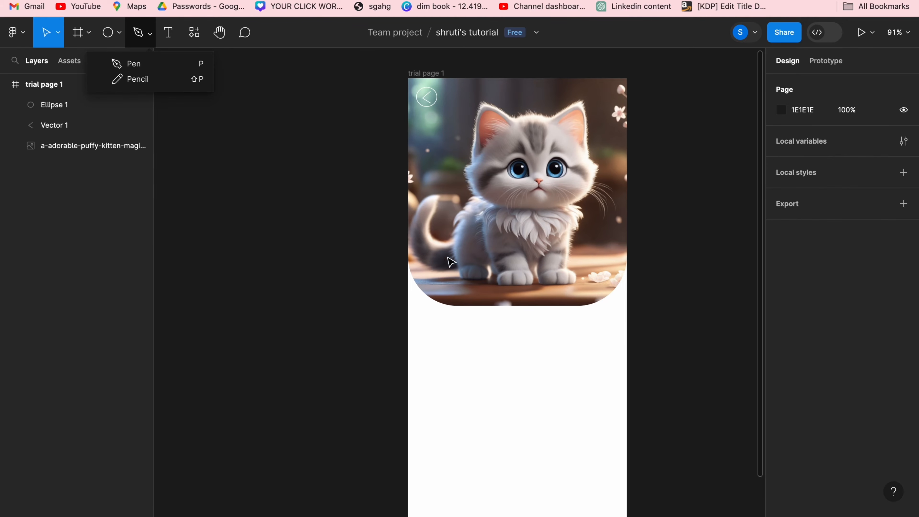
left_click(178, 32)
left_click(438, 326)
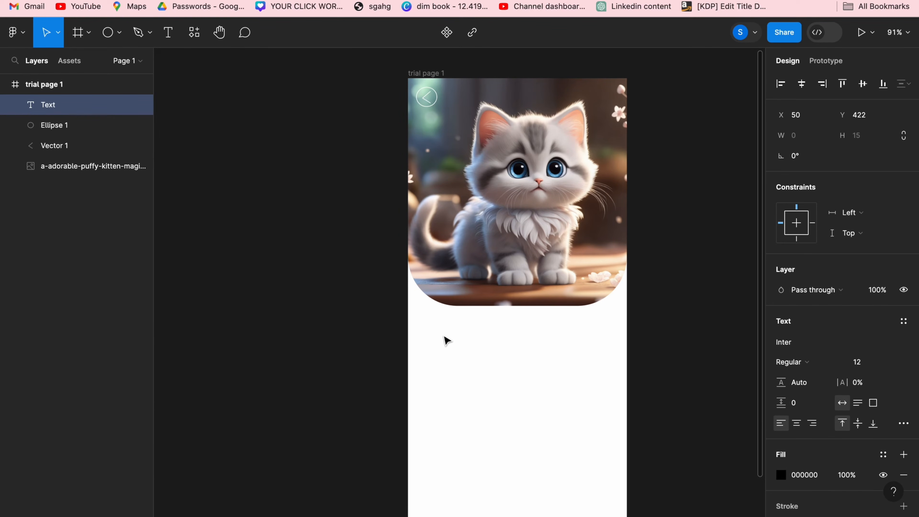
key("Caps_Lock")
type("Cats are the cutest")
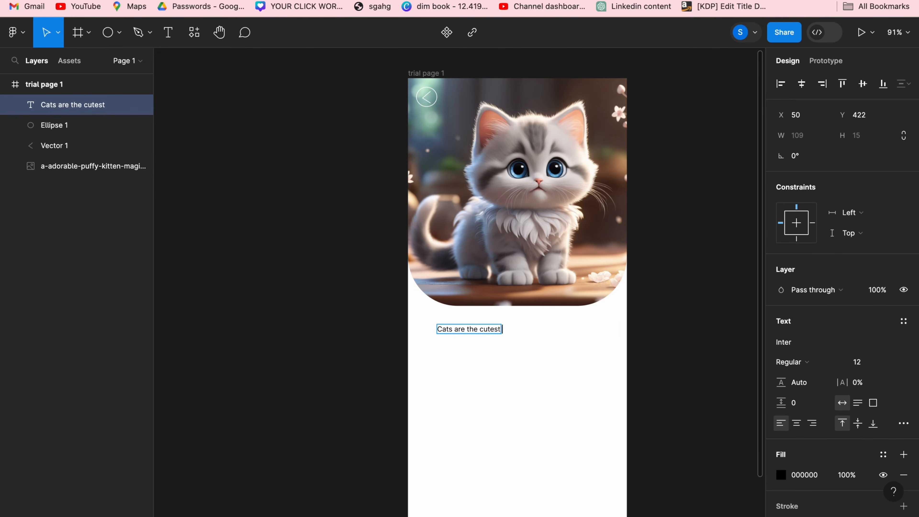
type("animals")
key("Escape")
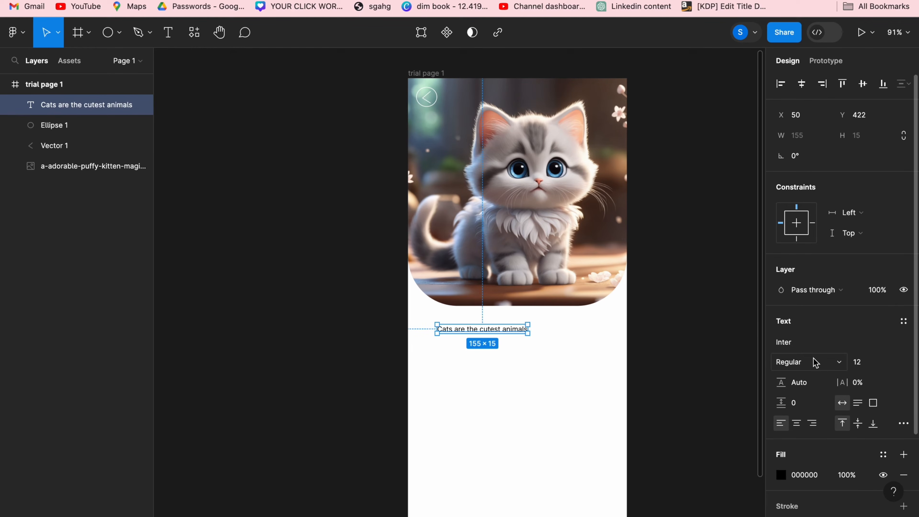
Set the cat text's font weight to Extra Bold and its font size to 30
scroll(805, 350, "down", 3)
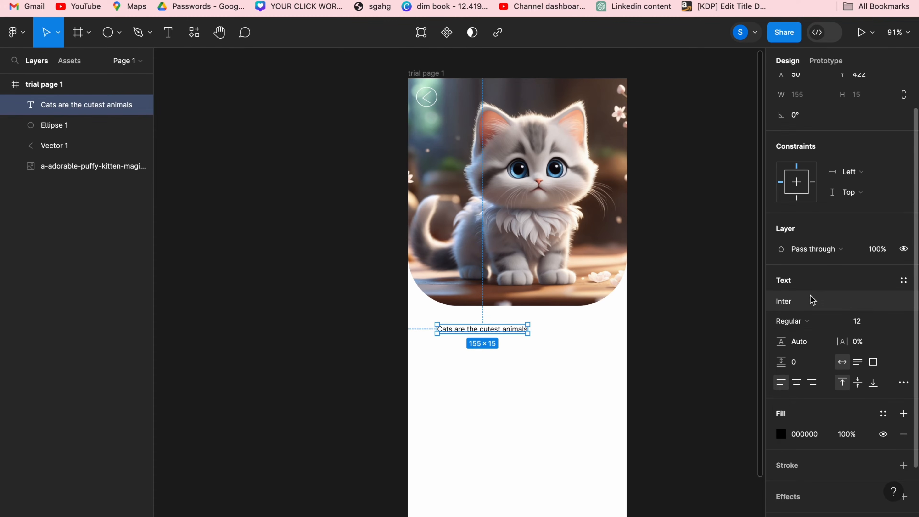
left_click(809, 322)
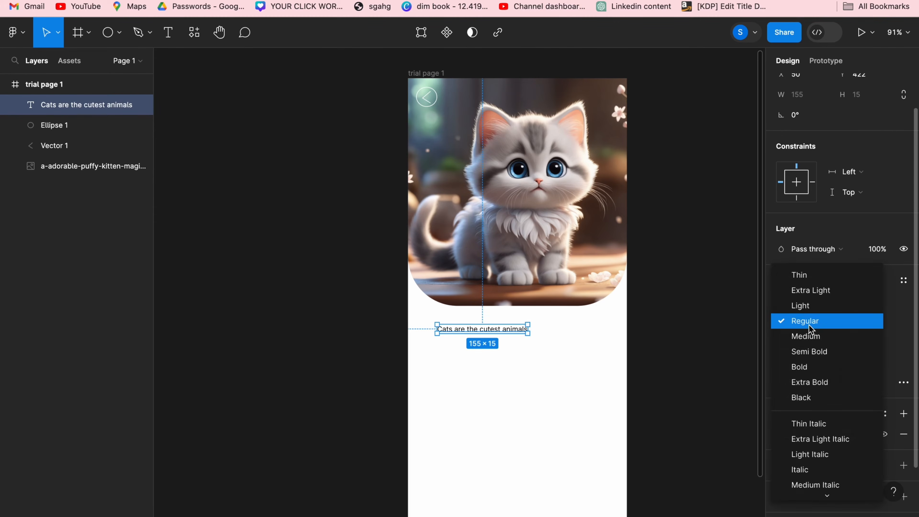
left_click(809, 326)
left_click(809, 322)
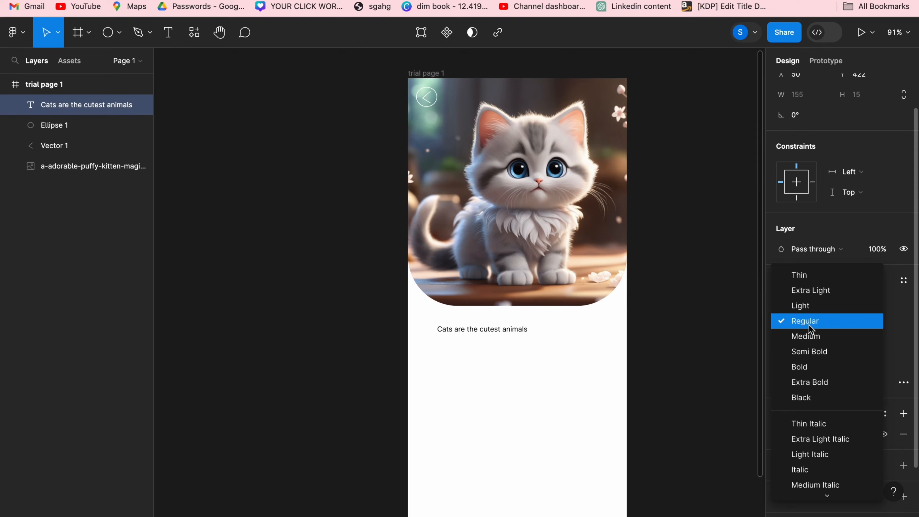
left_click(811, 352)
left_click(812, 322)
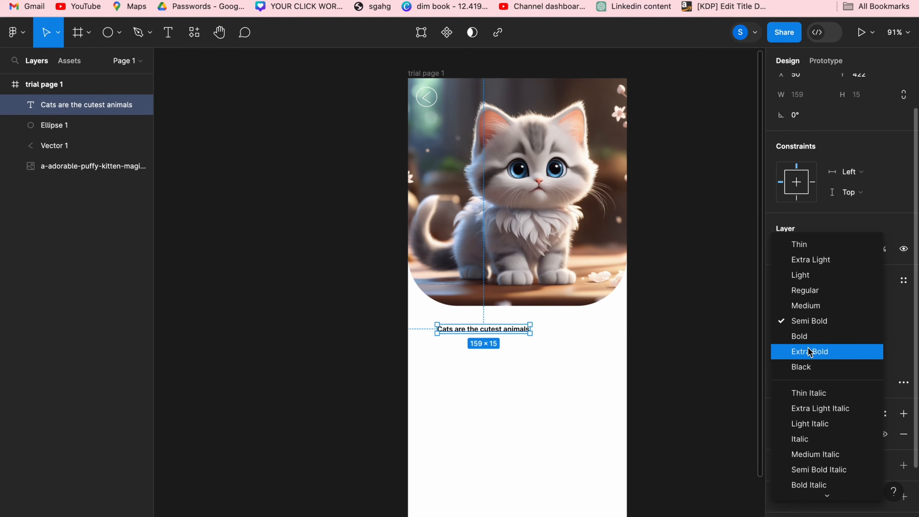
left_click(811, 351)
left_click(862, 325)
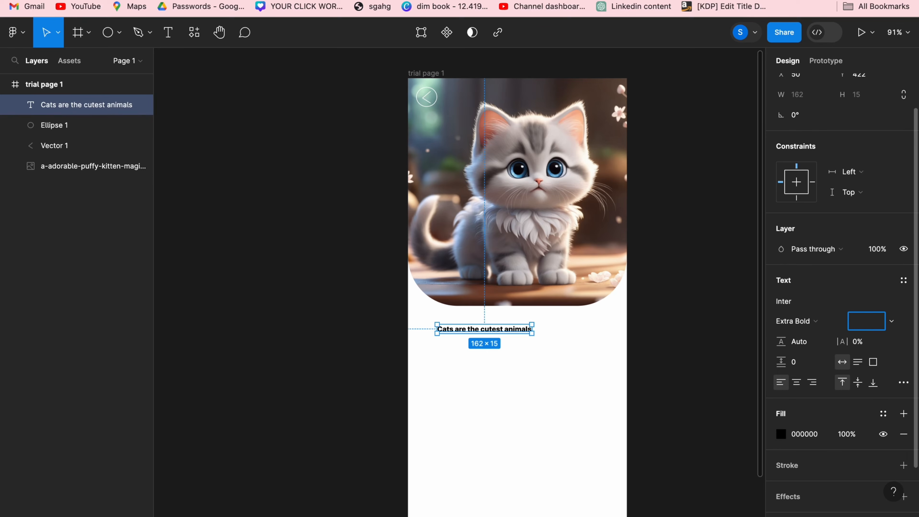
type("30")
key("Return")
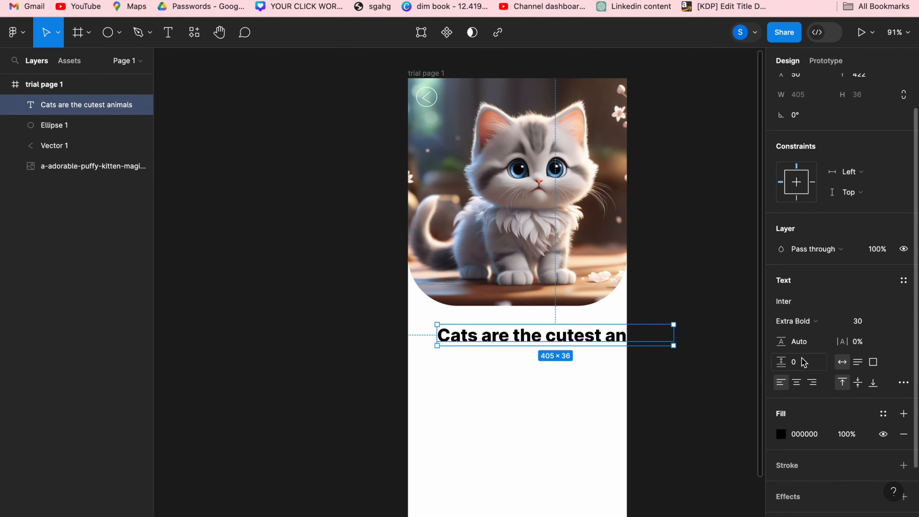
Search the fonts for "pop" and change the cat text's font to Poppins
left_click(798, 300)
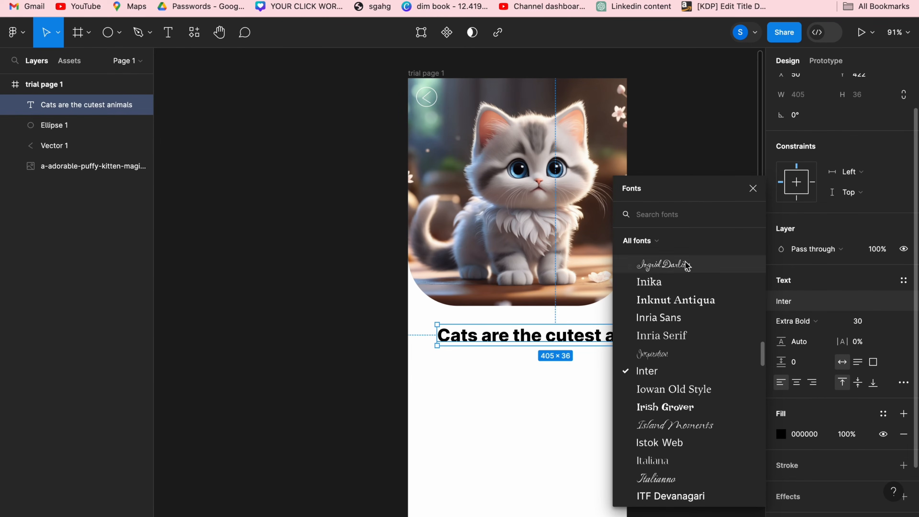
key("p")
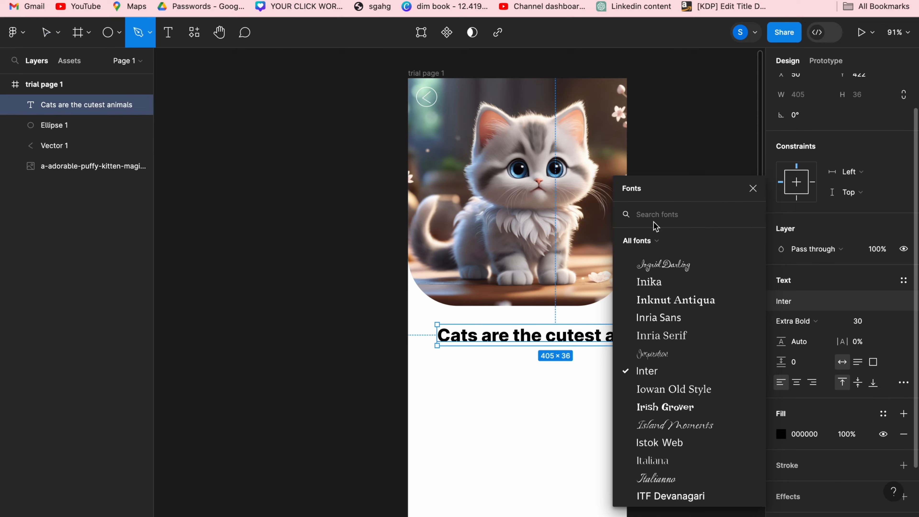
type("pop")
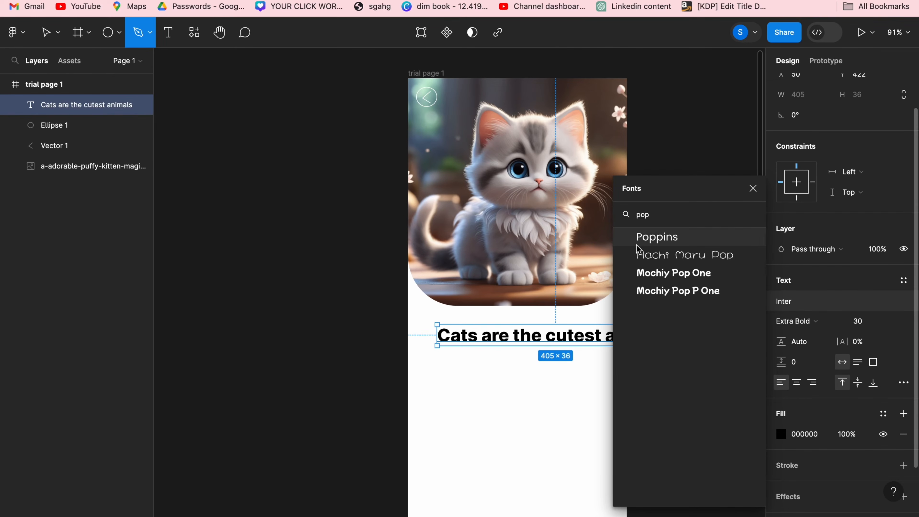
left_click(654, 241)
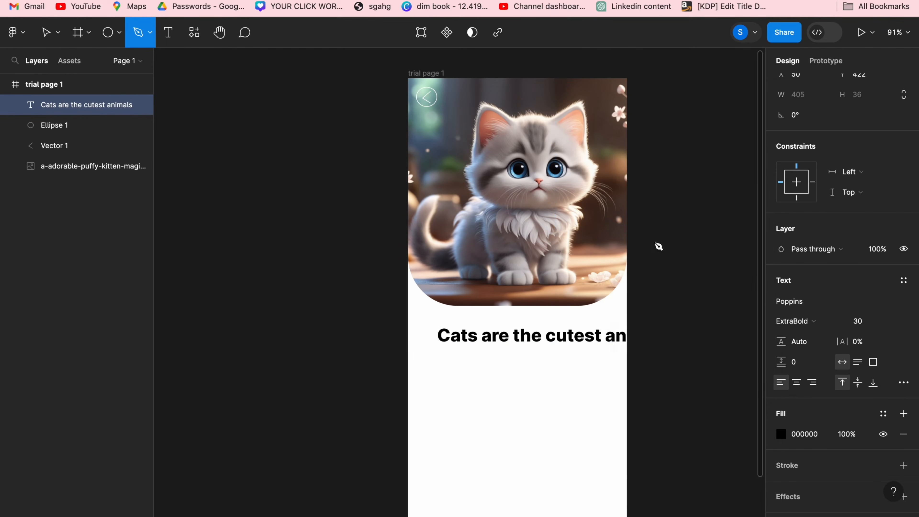
left_click(599, 342)
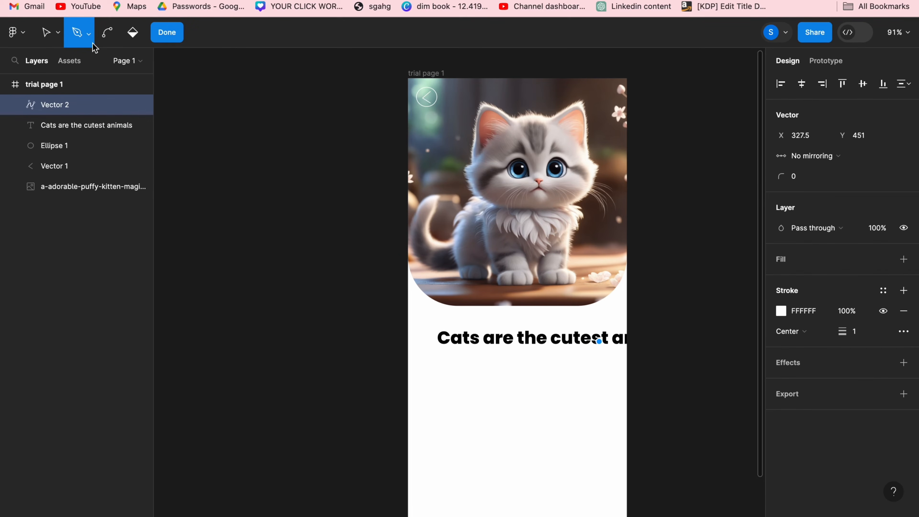
key("Escape")
Narrow the cat text box to about 289 wide so the text wraps onto two lines within the frame
left_click(87, 104)
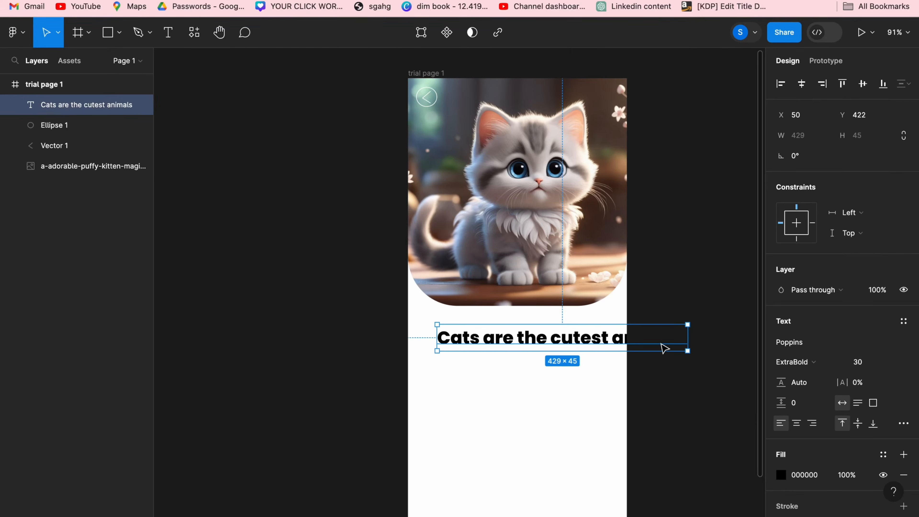
left_click_drag(670, 335, 606, 338)
left_click(584, 365)
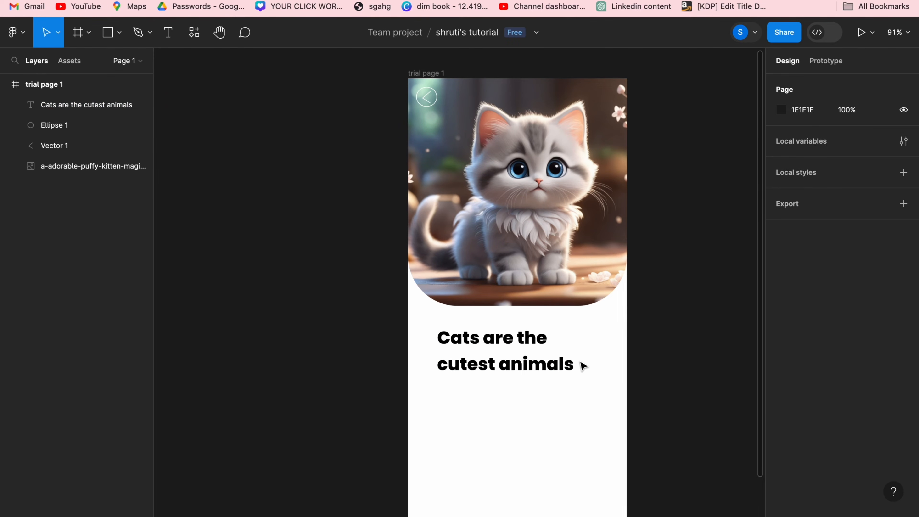
Add a period at the end of the cat text and capitalize "Cutest" so it reads "Cats are the Cutest animals."
left_click(578, 365)
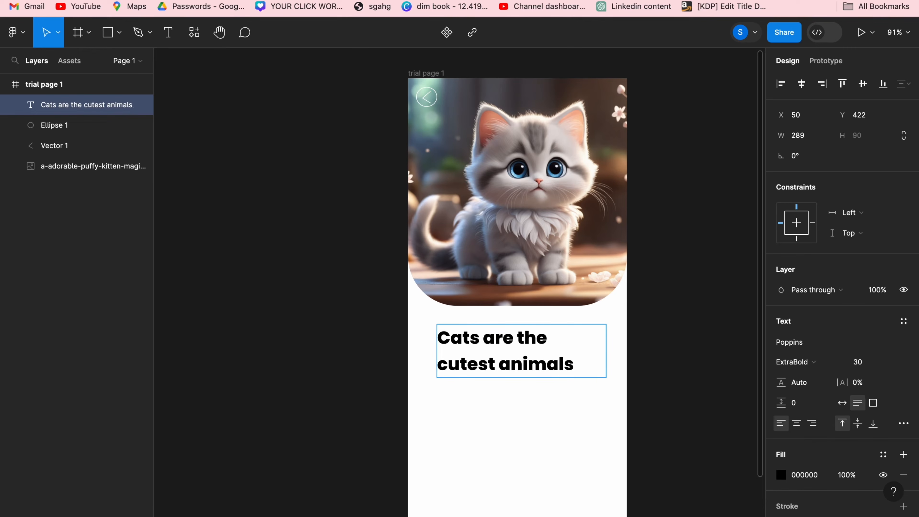
key("Escape")
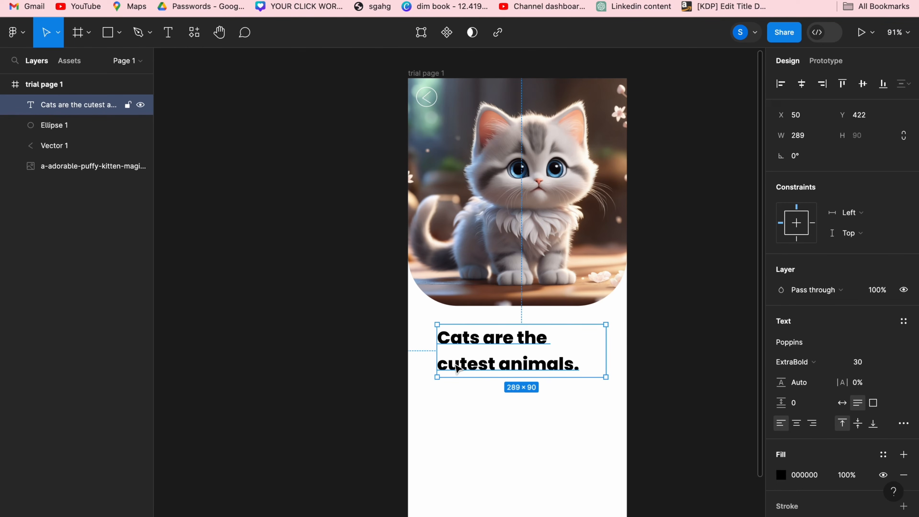
double_click(451, 366)
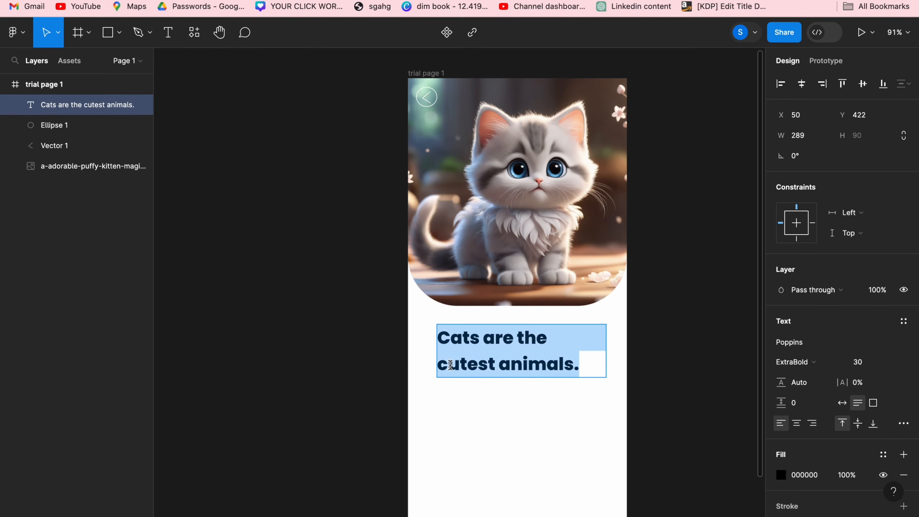
left_click(451, 365)
key("BackSpace")
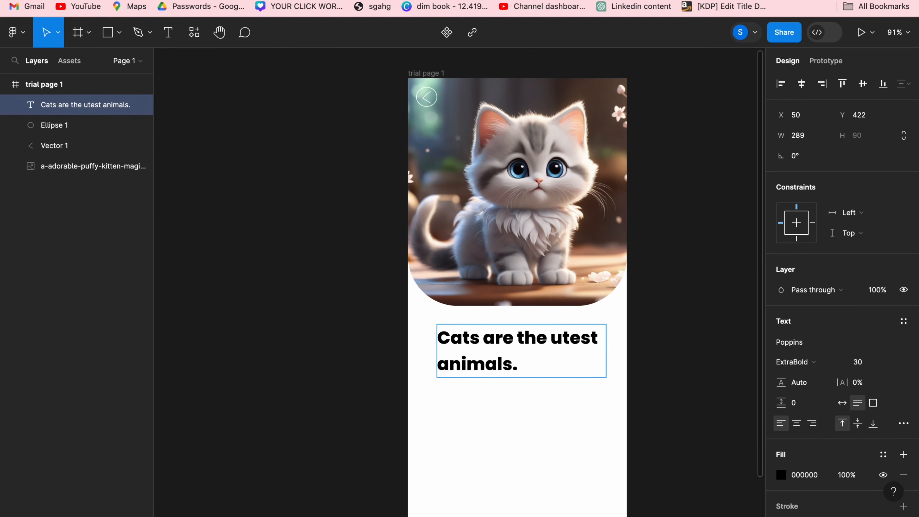
type("C")
key("Escape")
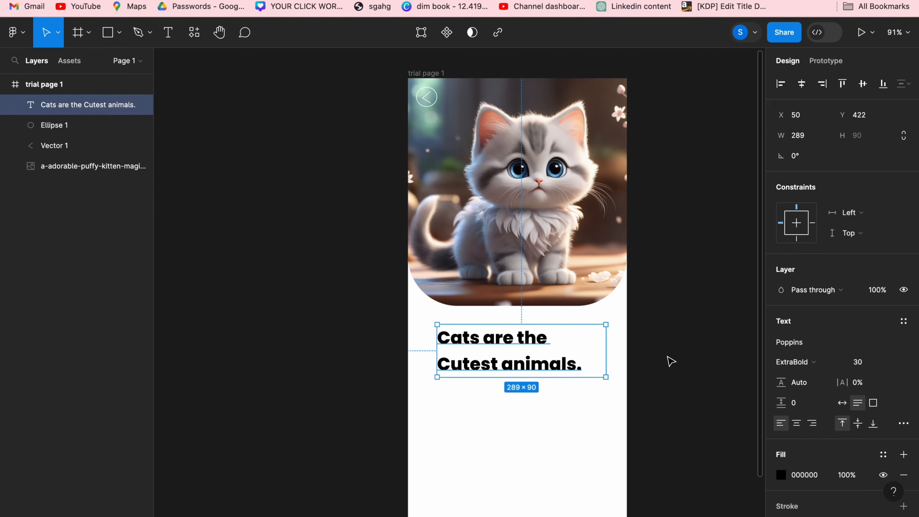
left_click(669, 361)
Fill the cat text with the peach color F5C0A5, sampled from the inside of the kitten's ear with the eyedropper
left_click(555, 367)
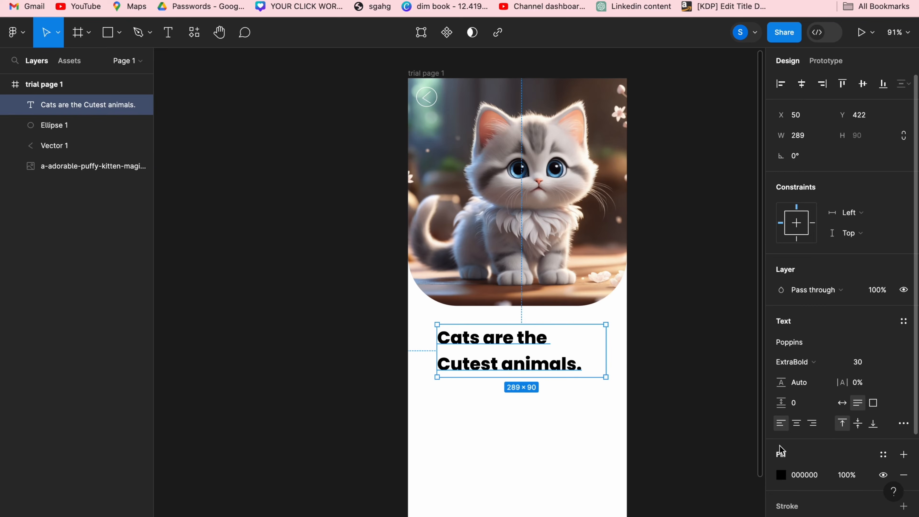
scroll(788, 447, "down", 3)
left_click(787, 376)
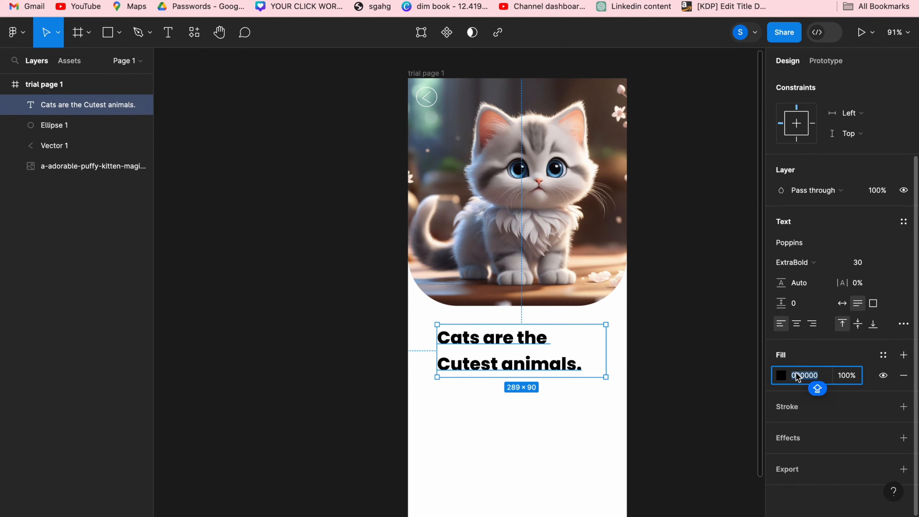
left_click(781, 377)
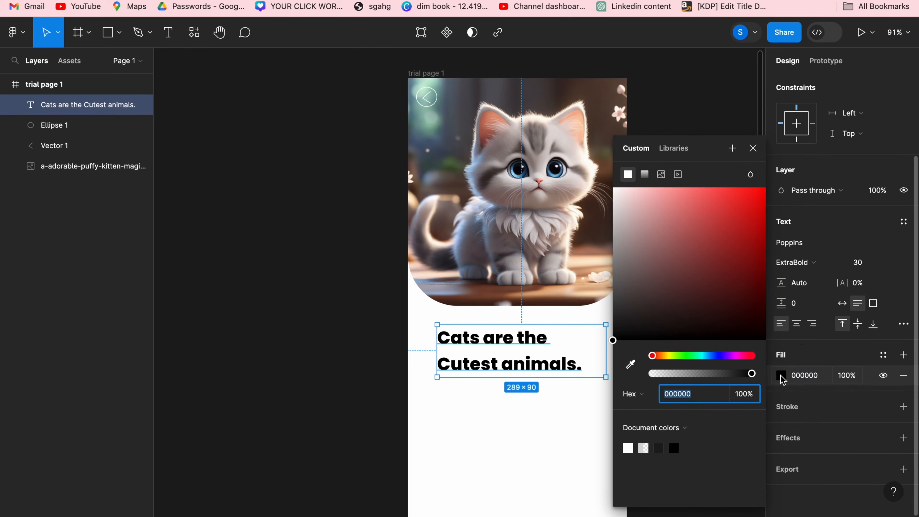
left_click(632, 369)
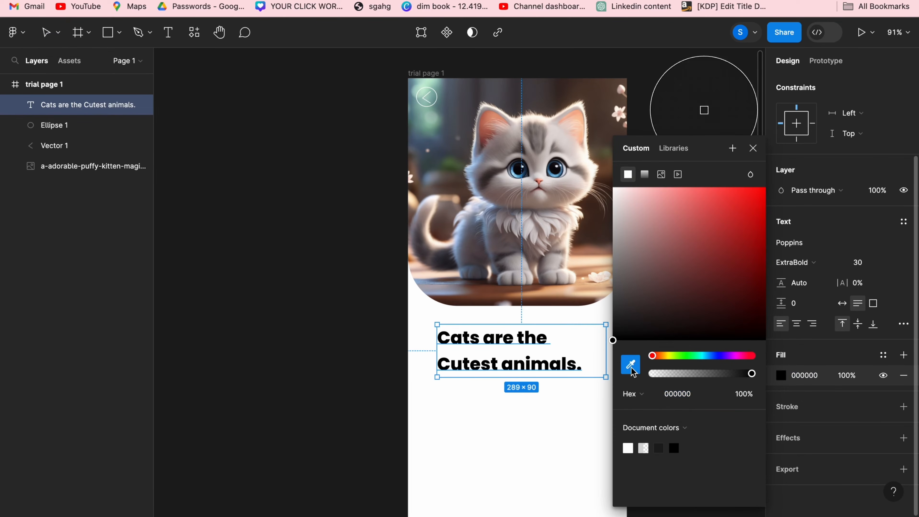
left_click(576, 118)
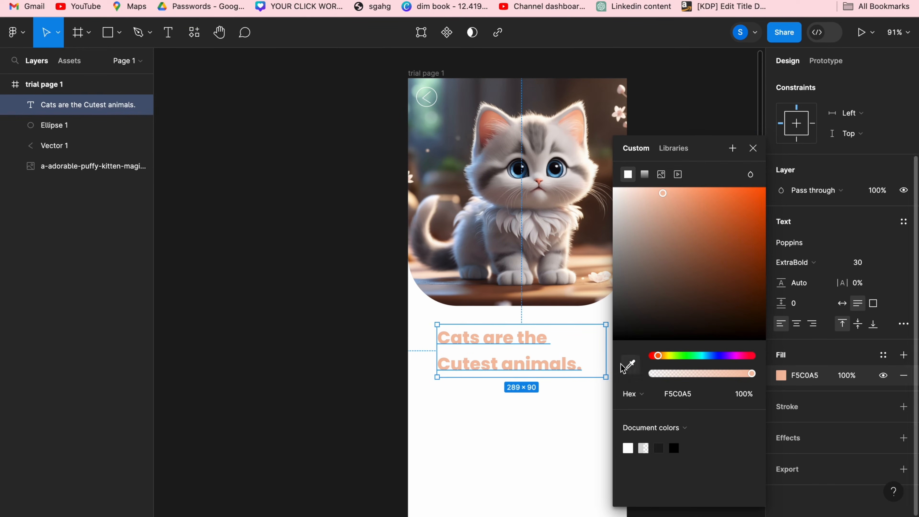
left_click(753, 148)
left_click(724, 167)
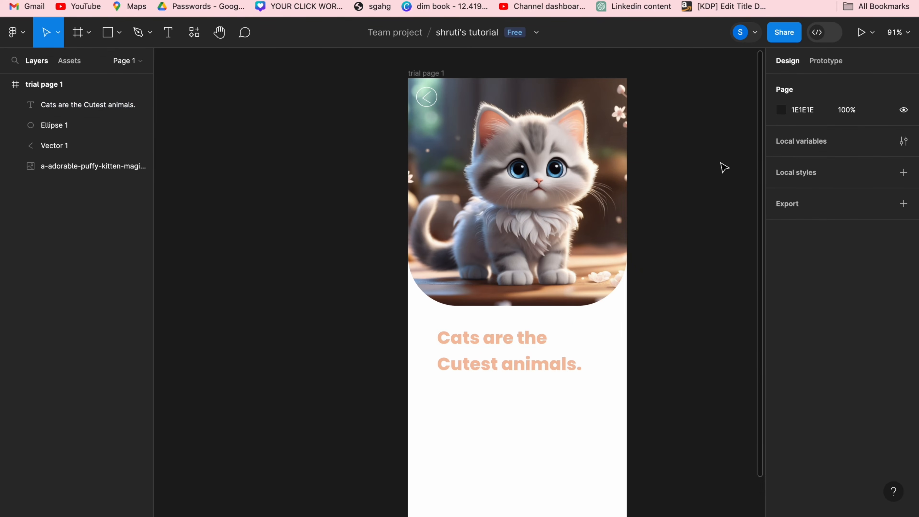
Add a 1-wide outside stroke to the cat text, using color 98867C sampled from the kitten image near its tail
left_click(505, 365)
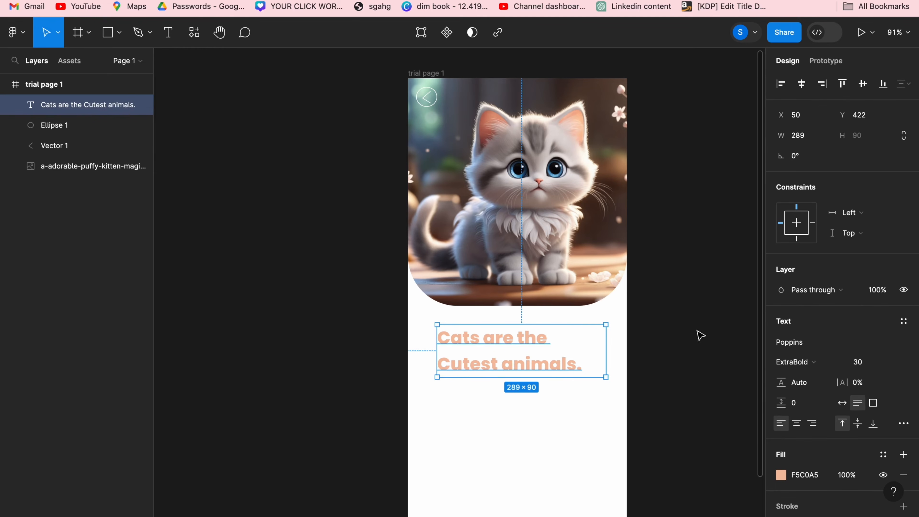
scroll(881, 383, "down", 3)
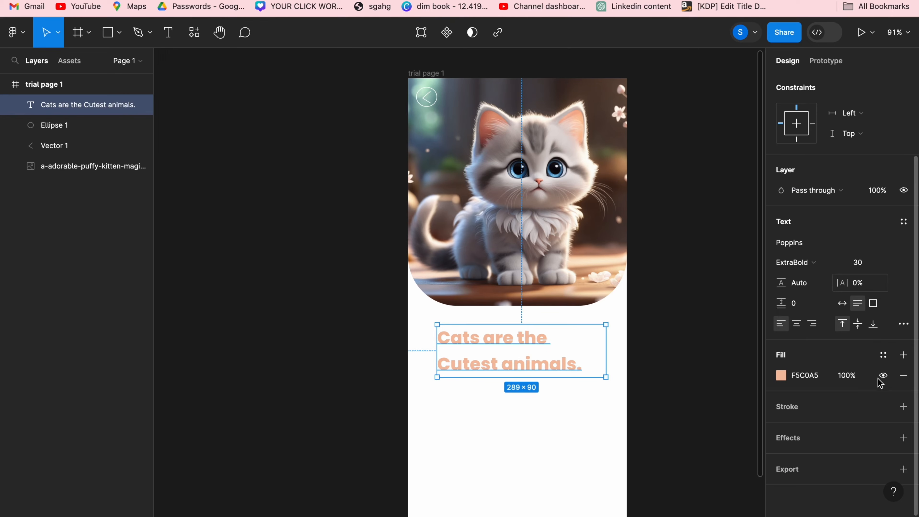
left_click(780, 401)
scroll(781, 403, "down", 1)
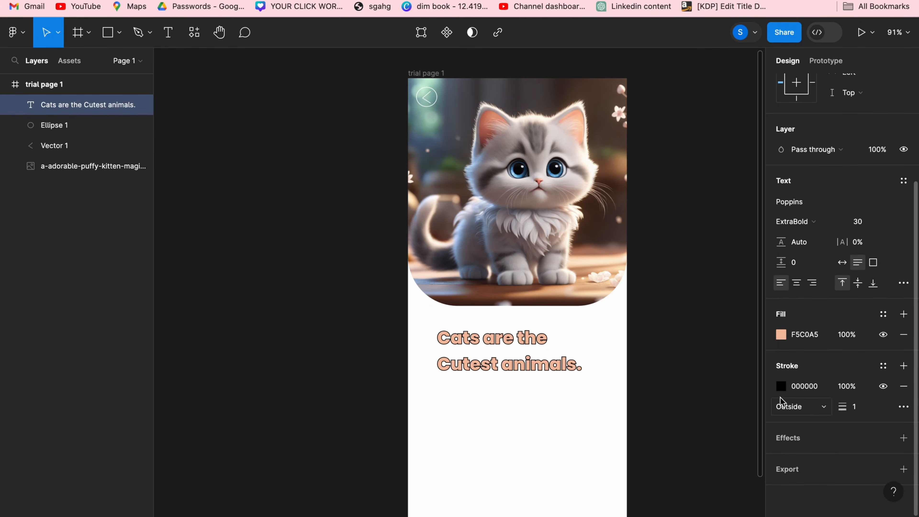
left_click(781, 389)
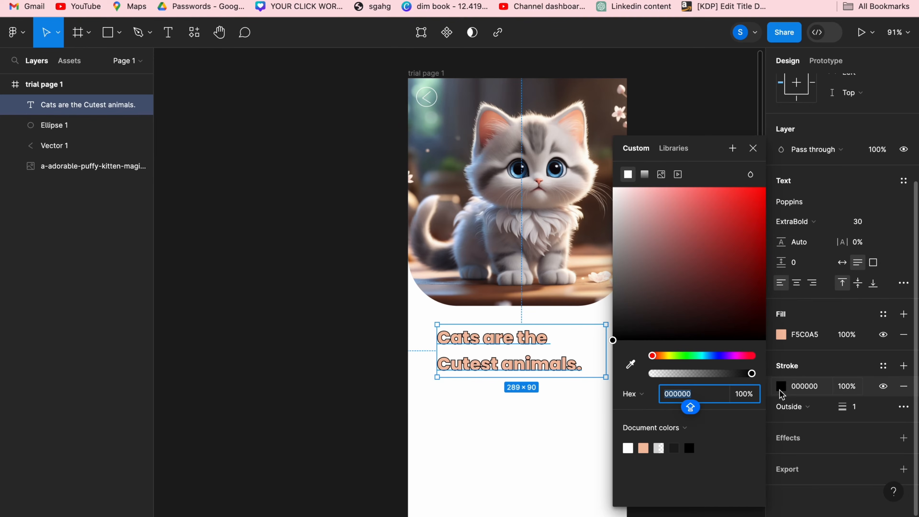
left_click(631, 364)
left_click(429, 242)
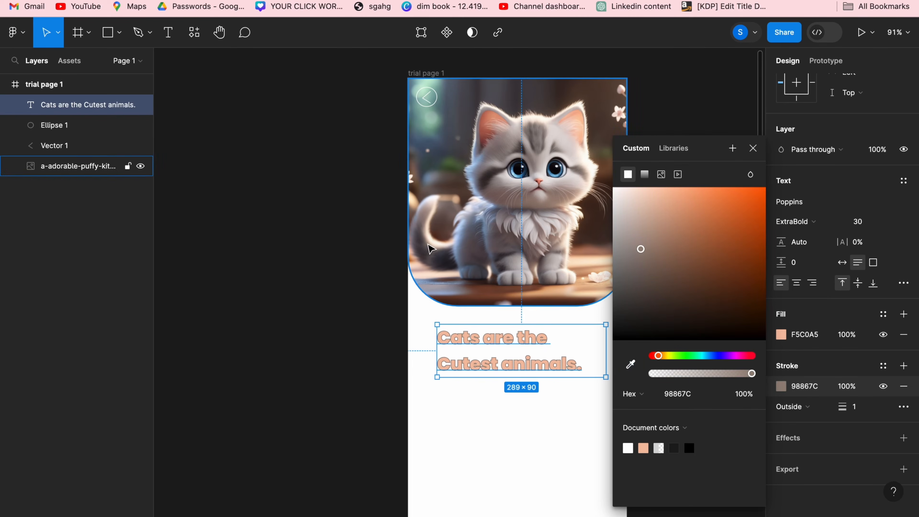
left_click(353, 278)
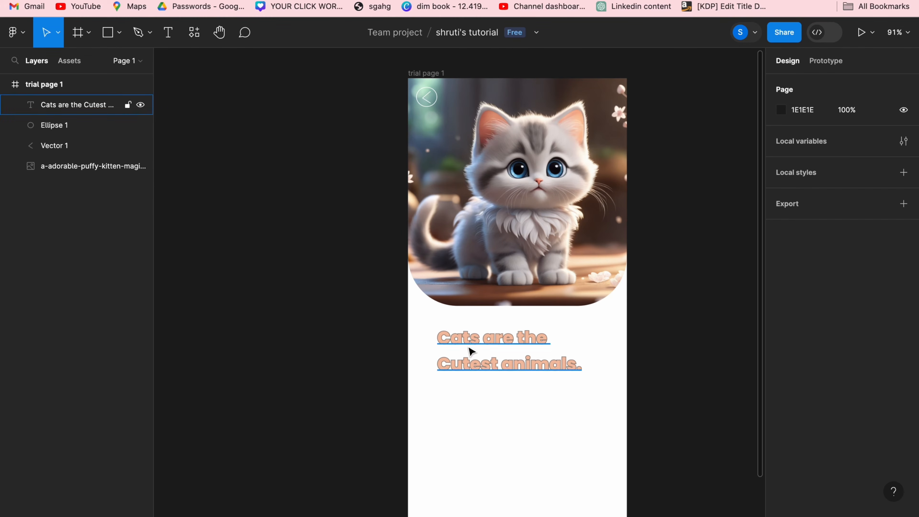
Insert the solid black "User Circle icon" from the profile icons of the Iconduck plugin and close the plugin
left_click(194, 35)
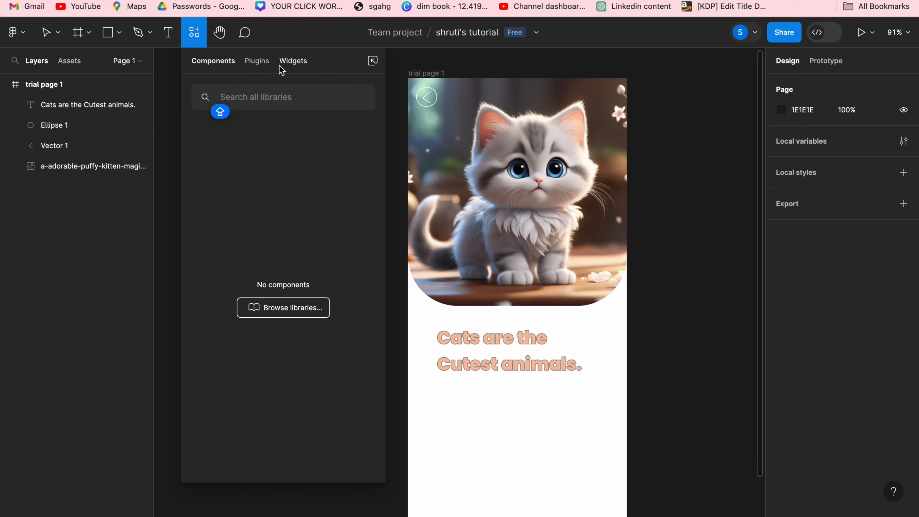
left_click(256, 62)
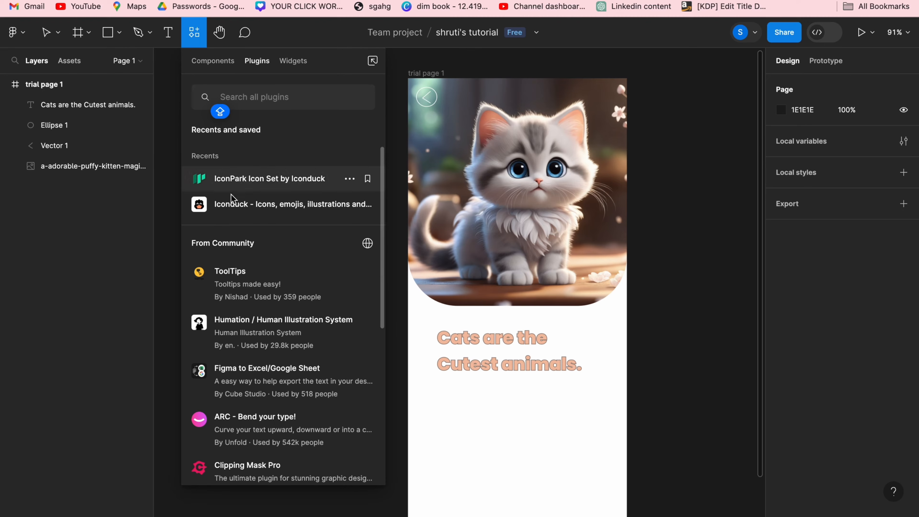
left_click(243, 205)
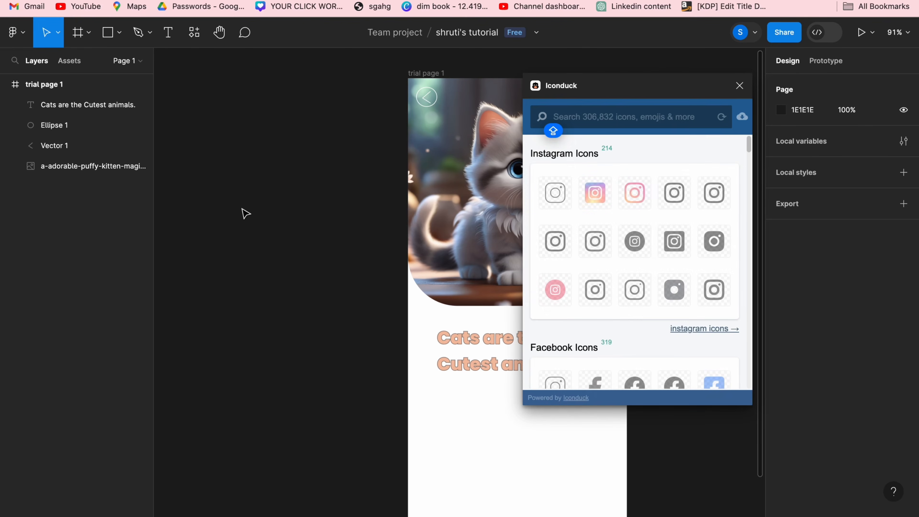
scroll(557, 290, "down", 8)
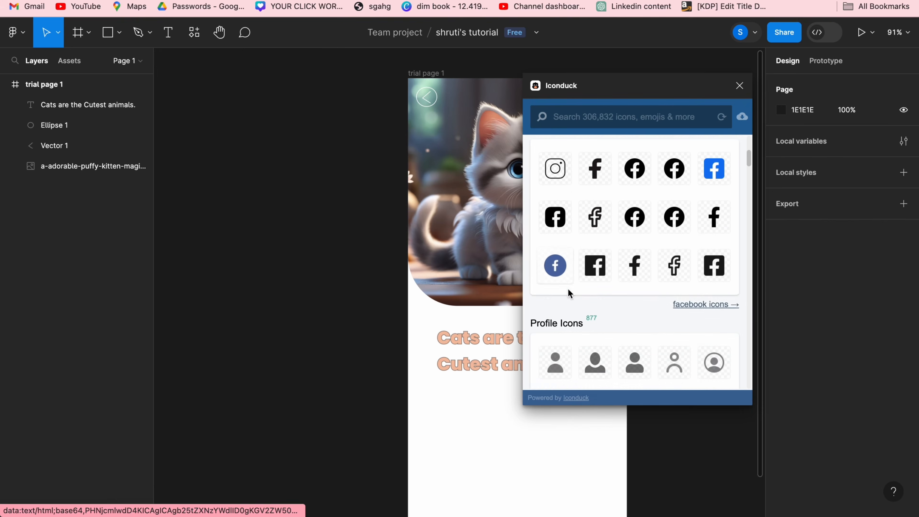
scroll(570, 294, "down", 5)
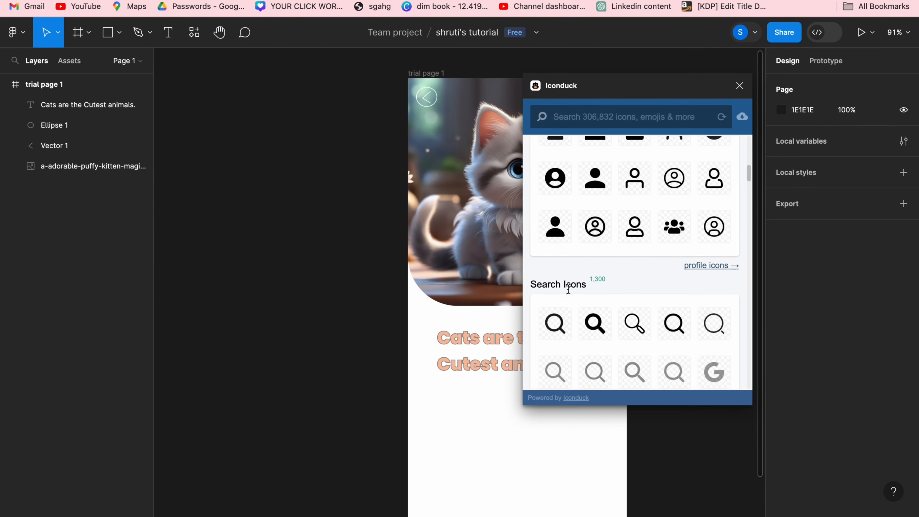
left_click(561, 193)
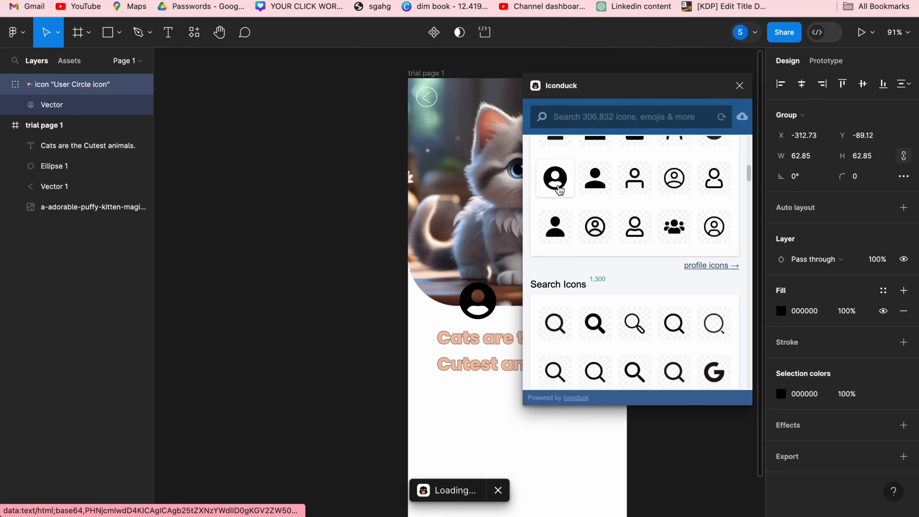
left_click(739, 85)
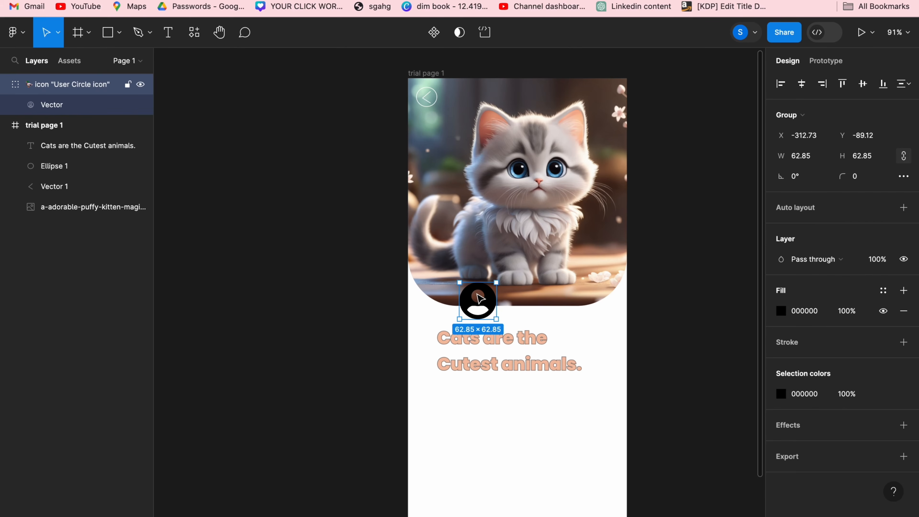
Place the user icon centered below the cat text and fill it with the peach document color F5C0A5
left_click_drag(477, 306, 517, 428)
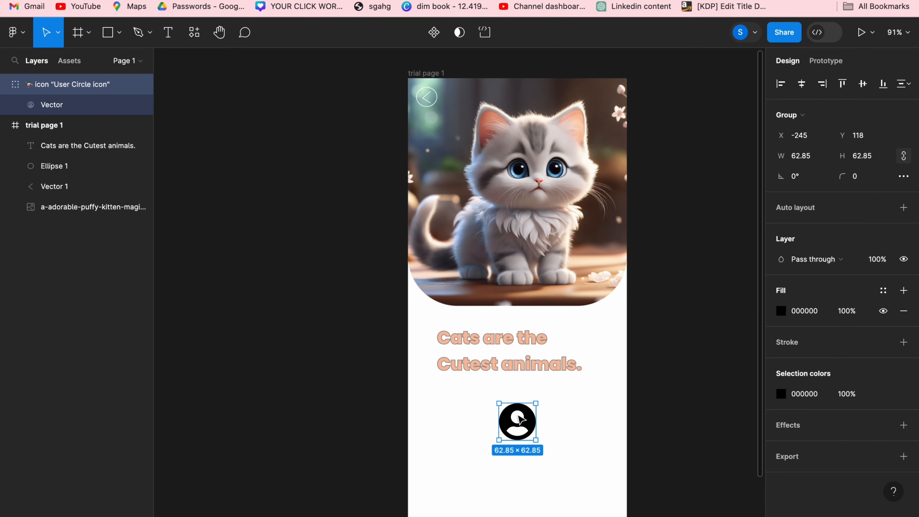
left_click(781, 310)
left_click(741, 211)
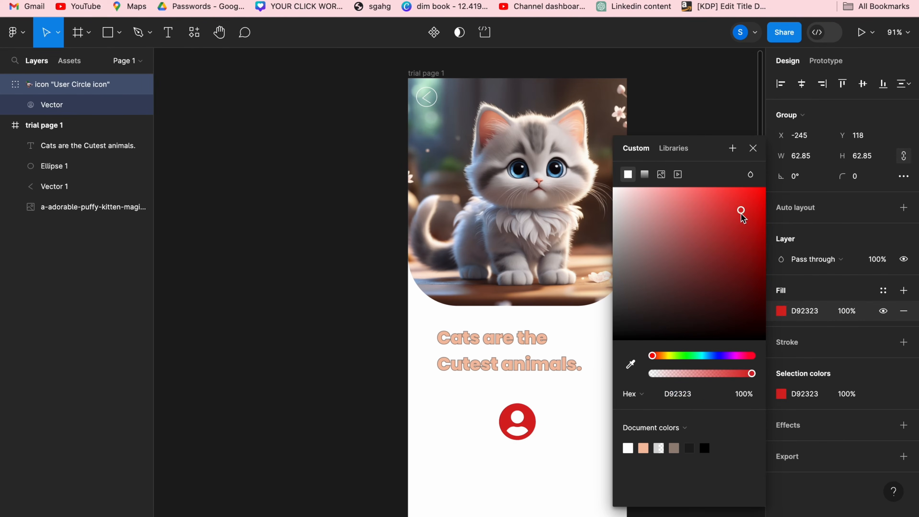
left_click(647, 450)
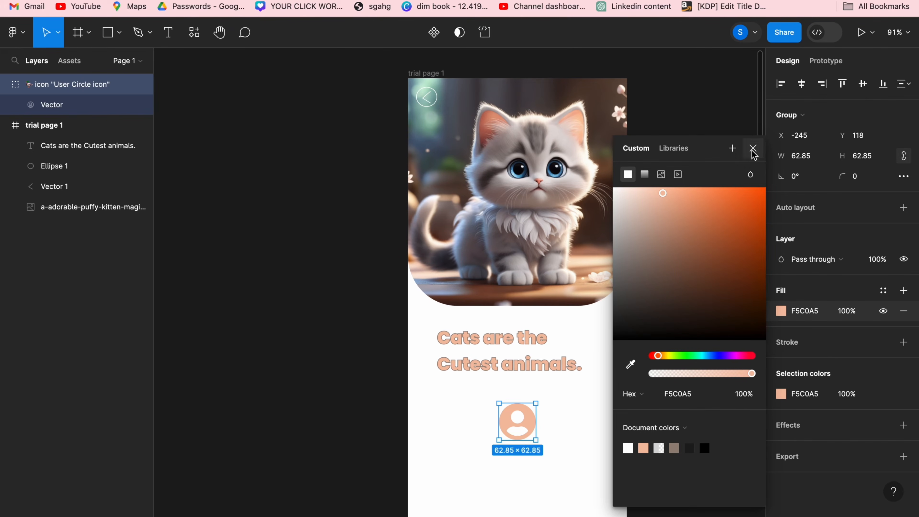
left_click(753, 152)
left_click_drag(515, 425, 514, 417)
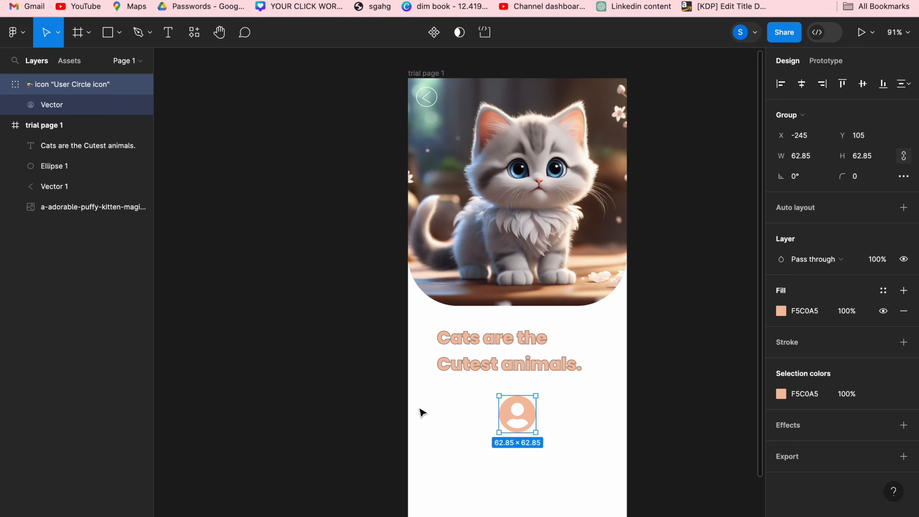
left_click(394, 408)
Draw a rectangle of about 220 × 50 below the user icon on the trial page 1 frame
scroll(397, 411, "down", 3)
scroll(391, 416, "down", 3)
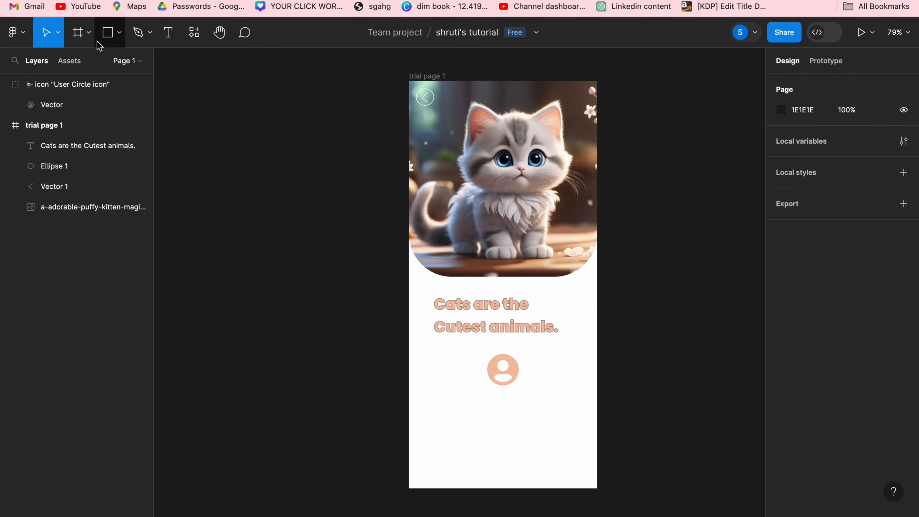
left_click(90, 34)
left_click(110, 34)
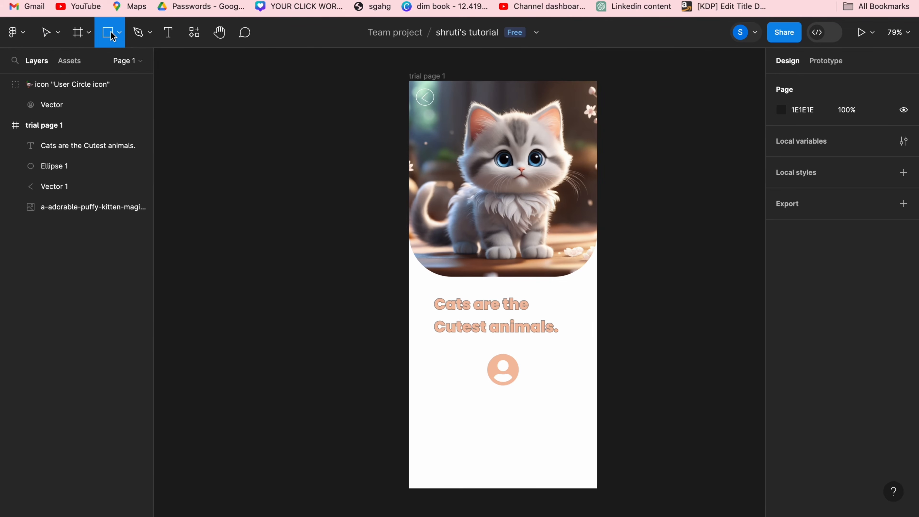
left_click(124, 42)
left_click(110, 63)
mouse_move(448, 404)
left_mouse_down()
mouse_move(543, 433)
mouse_move(559, 427)
left_mouse_up()
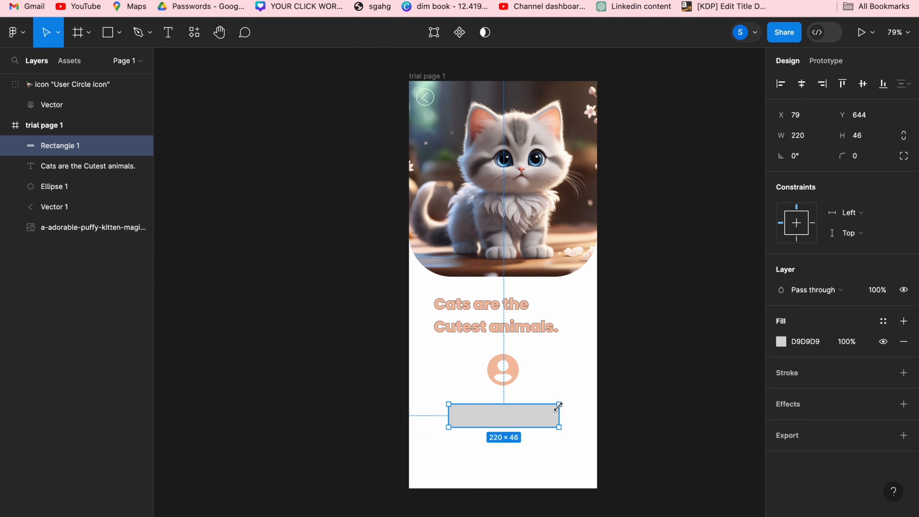
left_click_drag(557, 408, 560, 402)
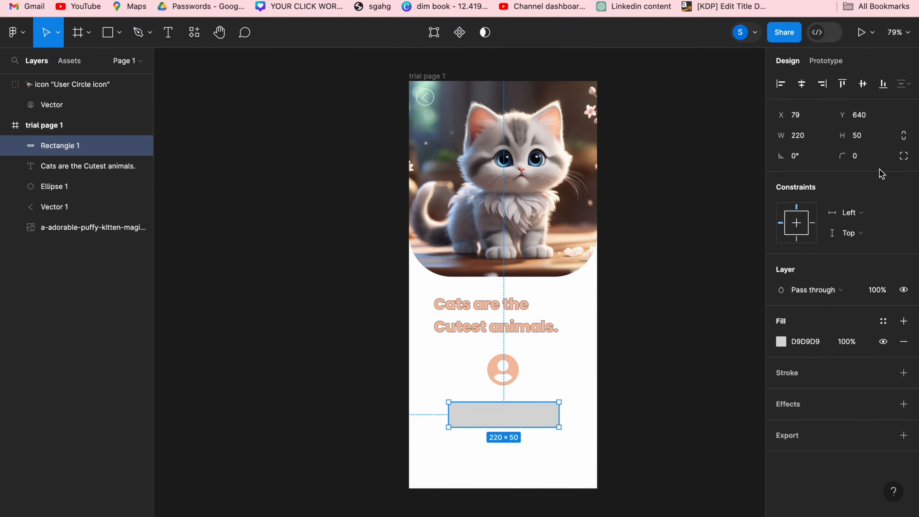
Round the rectangle's corners to a radius of 12 and shift it slightly to X 77, keeping the gray D9D9D9 fill
left_click_drag(849, 156, 896, 155)
left_click_drag(525, 413, 523, 413)
left_click(781, 341)
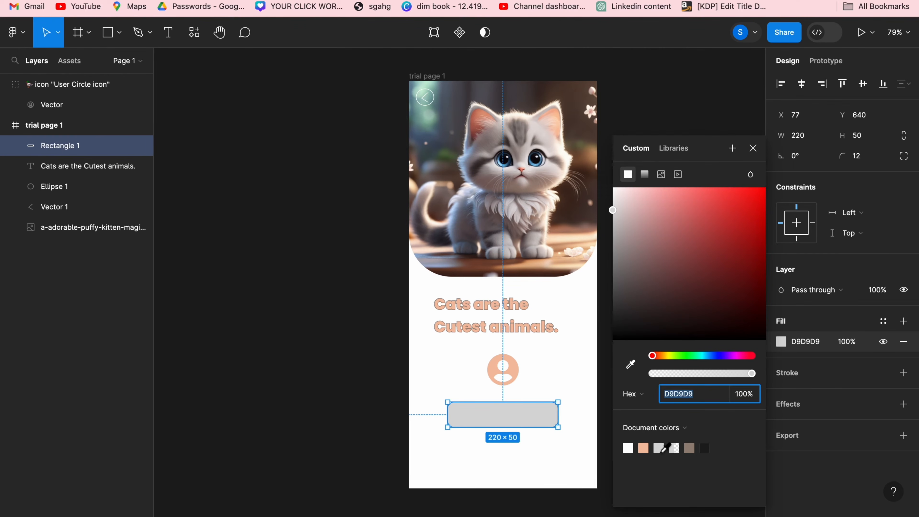
left_click(661, 444)
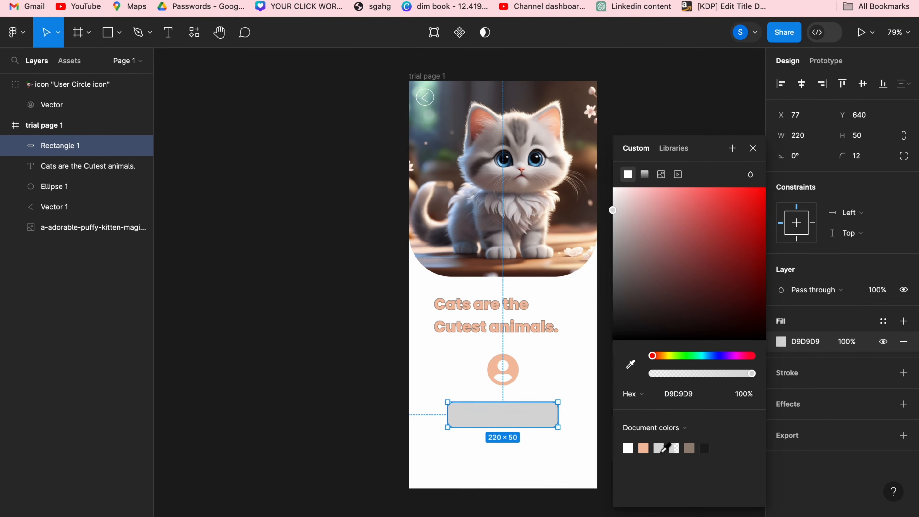
left_click(753, 148)
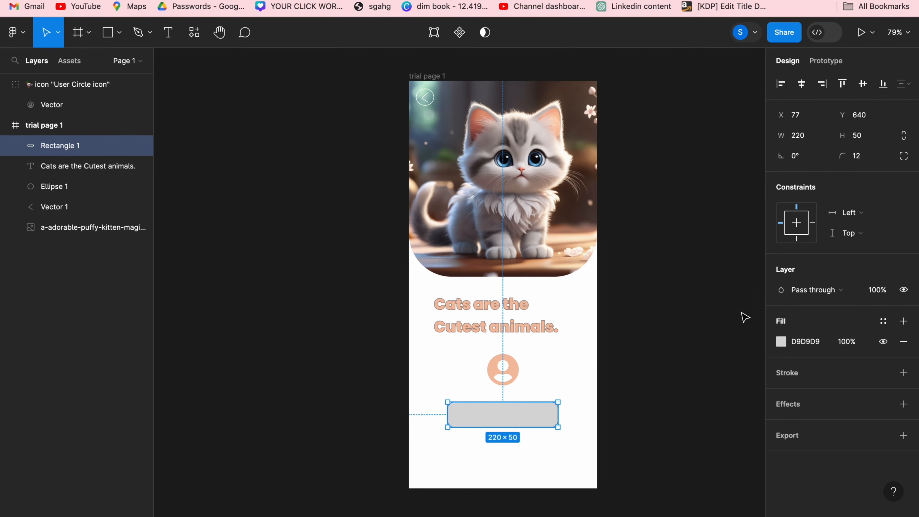
Add the text "Join Now" and center it on the gray rounded rectangle
left_click(172, 42)
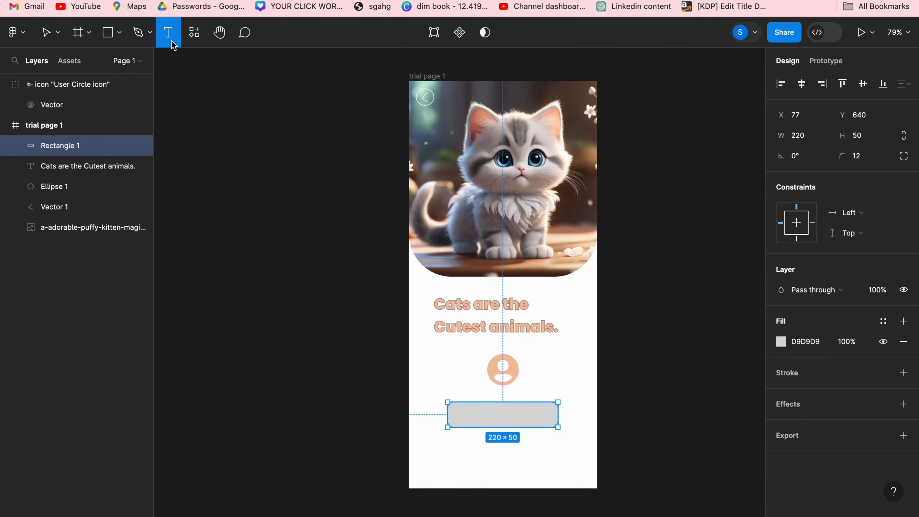
left_click(457, 413)
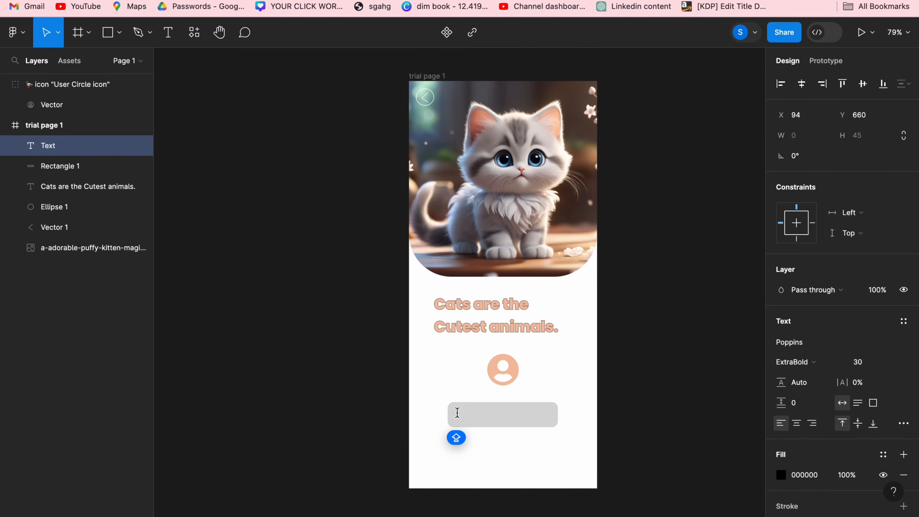
type("J")
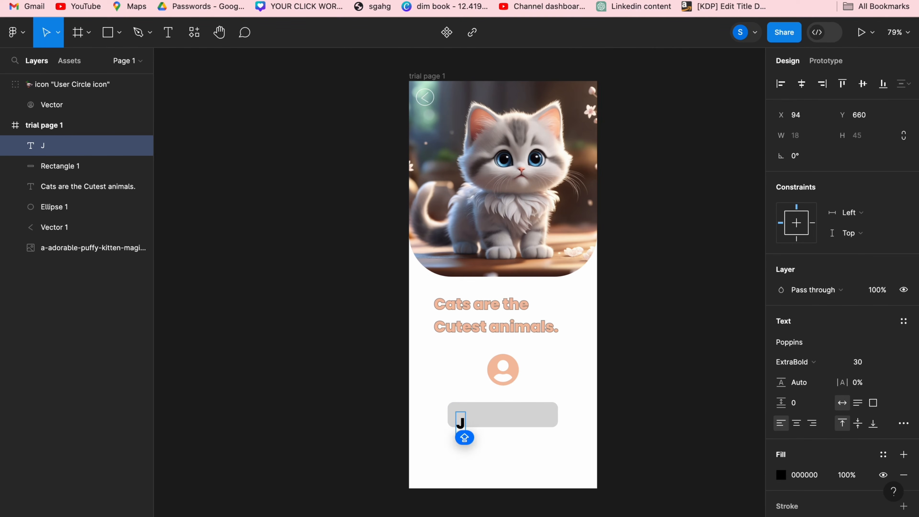
type("oin")
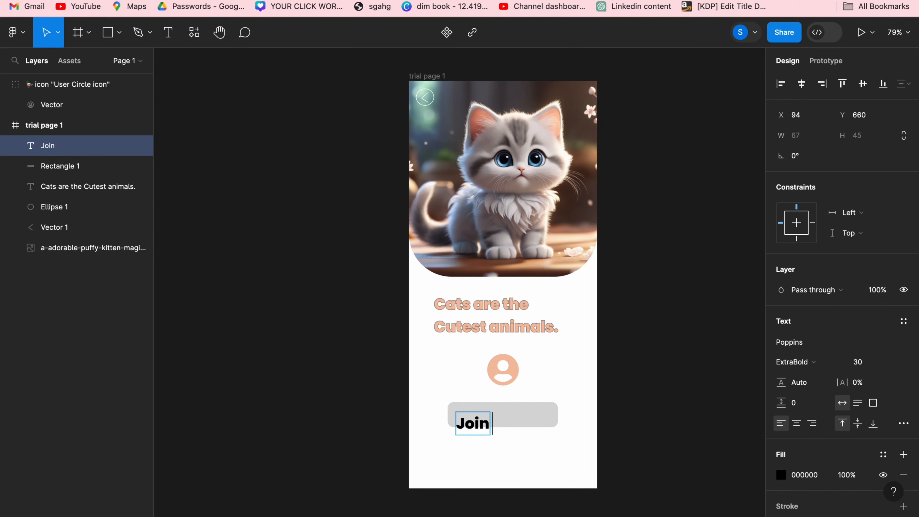
type(" Now")
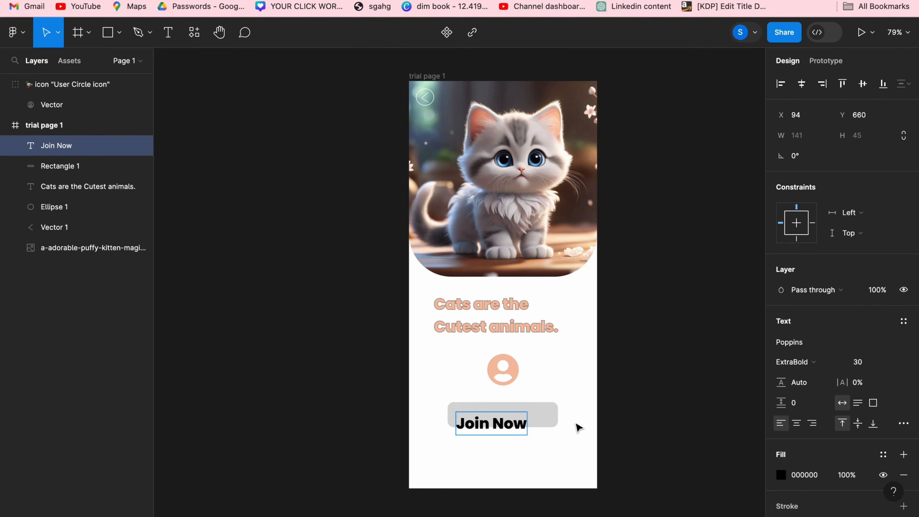
key("Escape")
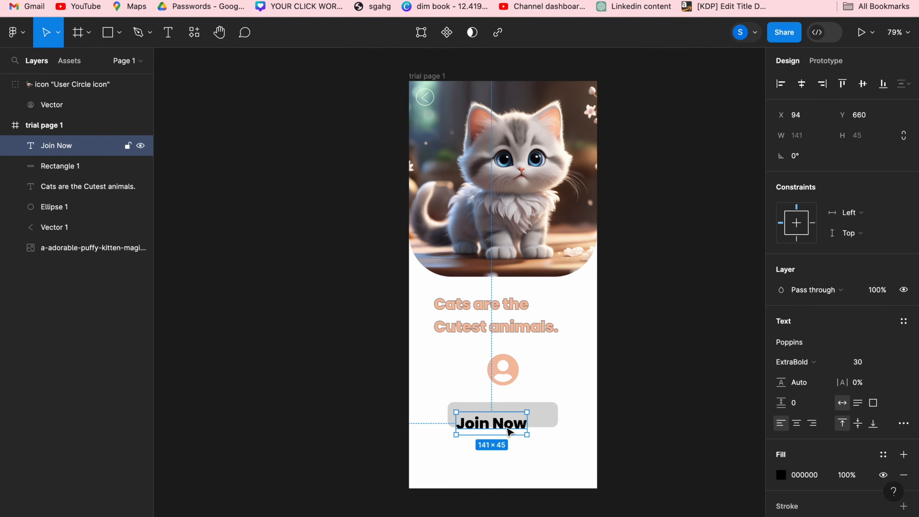
left_click_drag(508, 431, 520, 423)
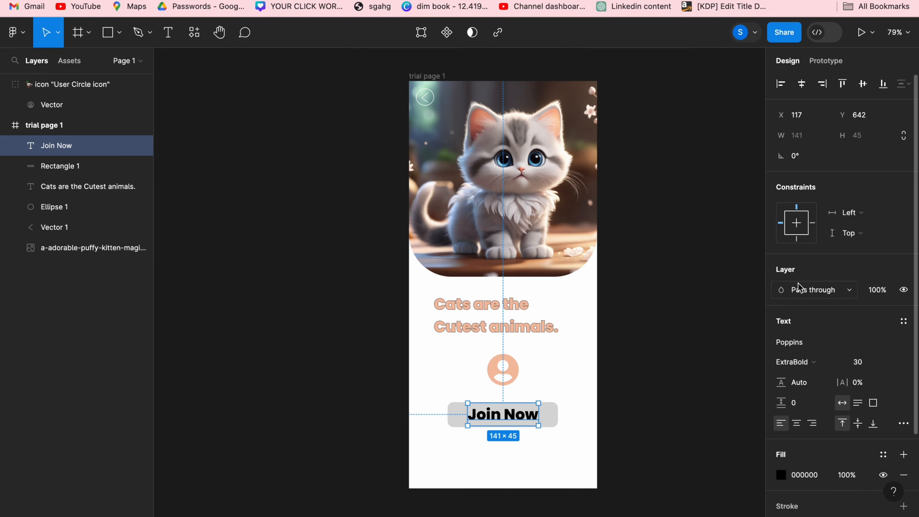
Set the "Join Now" text's font weight to Medium and recenter it on the gray rectangle at about X 119, Y 645
left_click(806, 369)
left_click(809, 327)
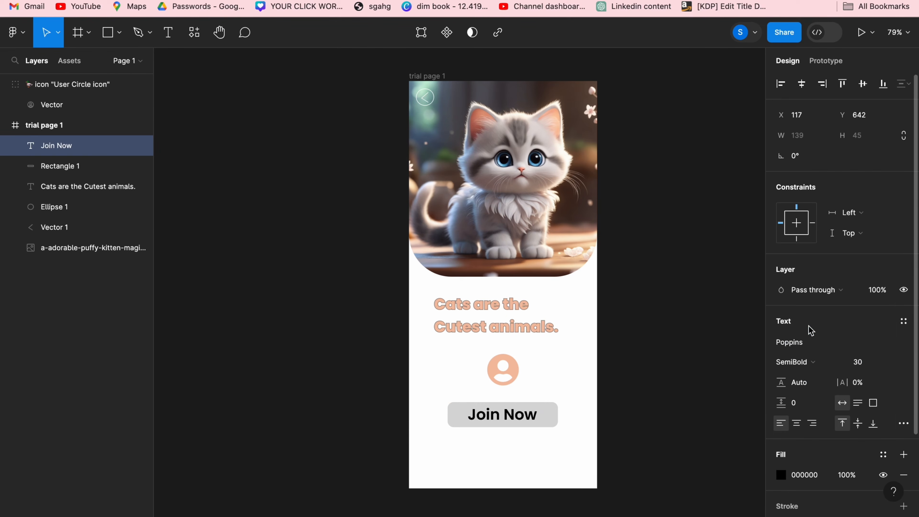
left_click(819, 290)
left_click(833, 268)
left_click(795, 364)
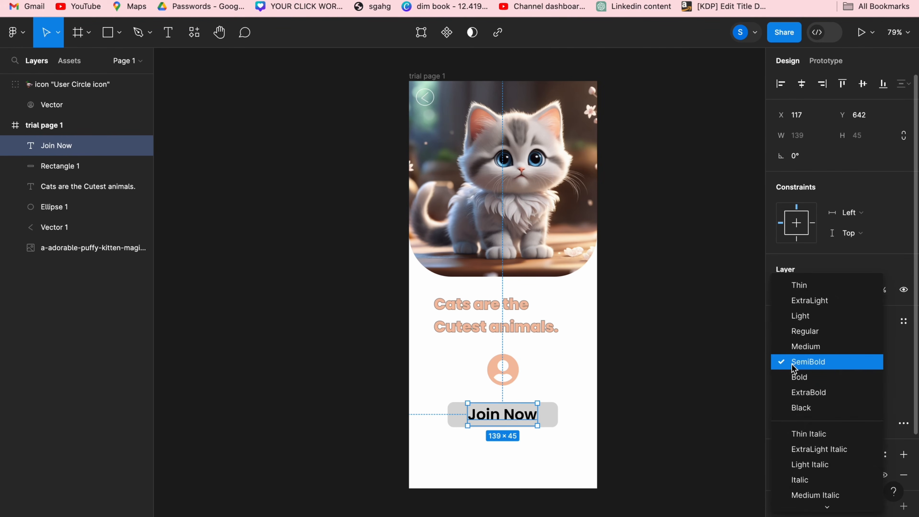
left_click(803, 345)
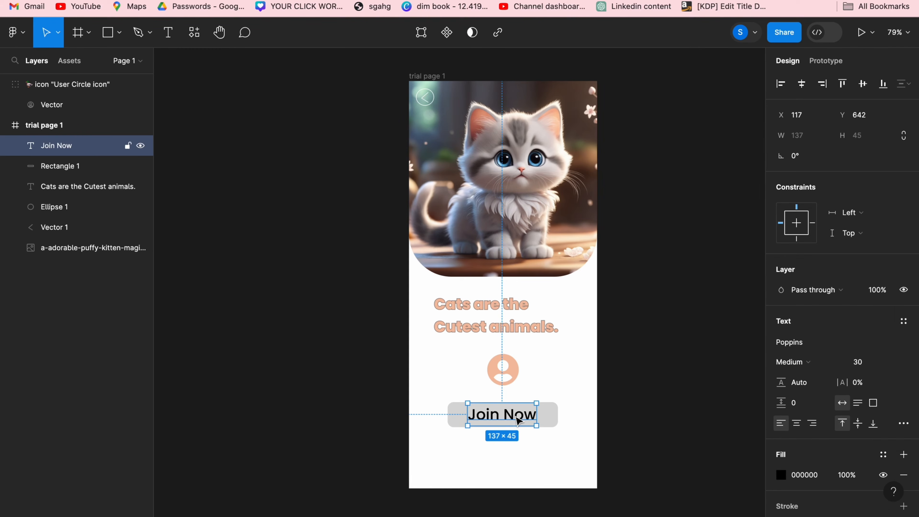
left_click_drag(517, 420, 519, 421)
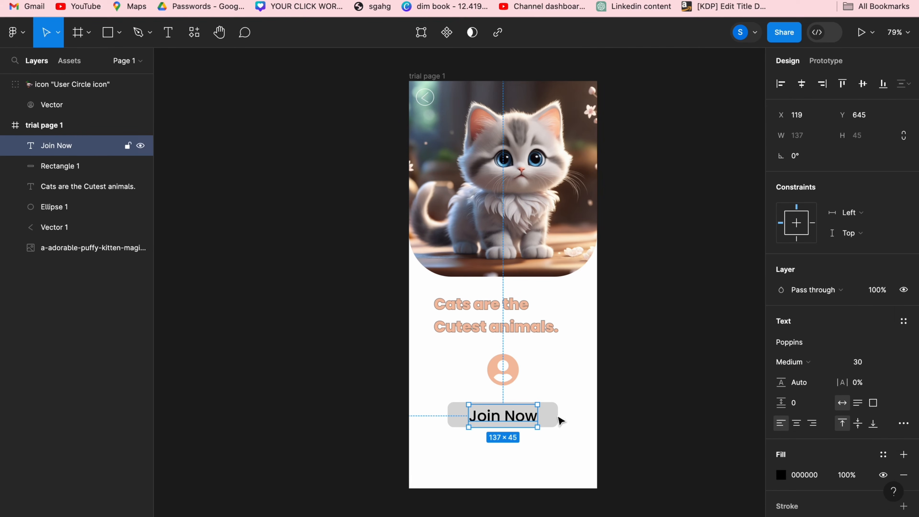
Recolor the "Join Now" text with the peach document color F5C0A5
left_click(593, 408)
left_click(533, 420)
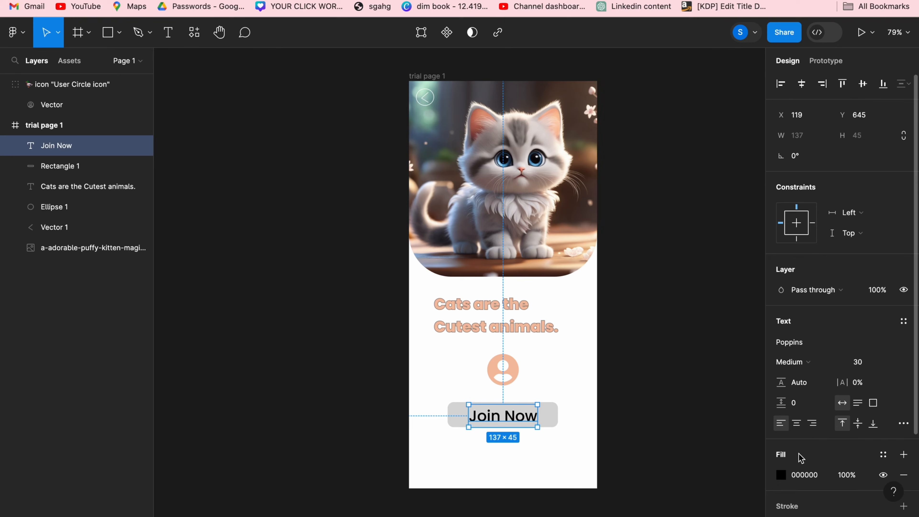
left_click(780, 478)
left_click(708, 224)
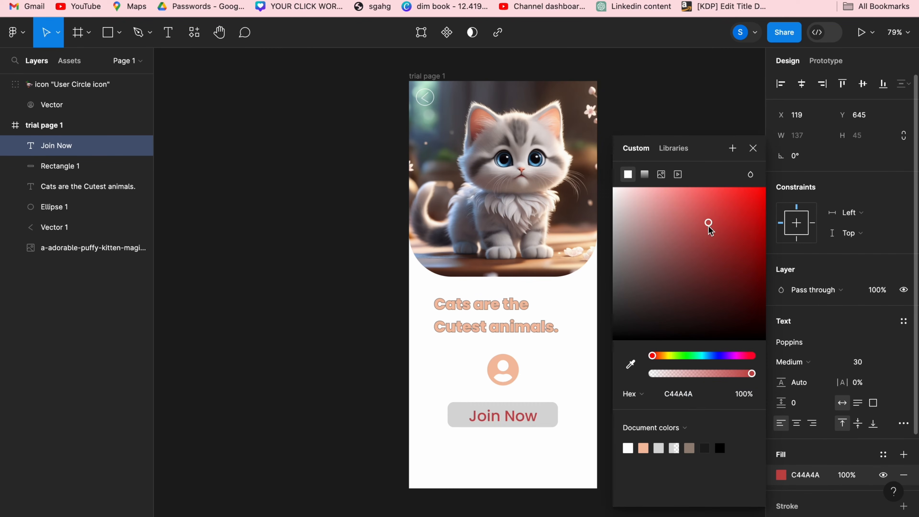
left_click(644, 448)
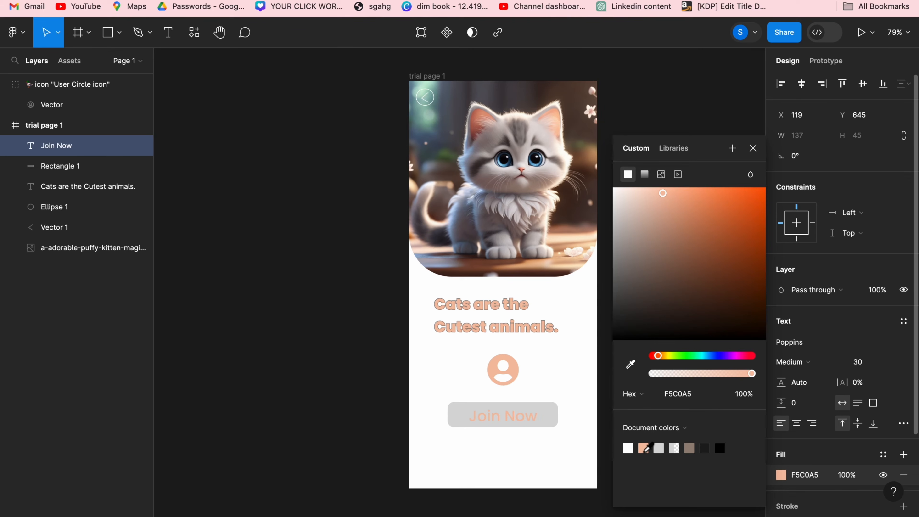
Fill the button rectangle behind "Join Now" with 1E1E1E and center the text on it at Y 642
left_click(560, 415)
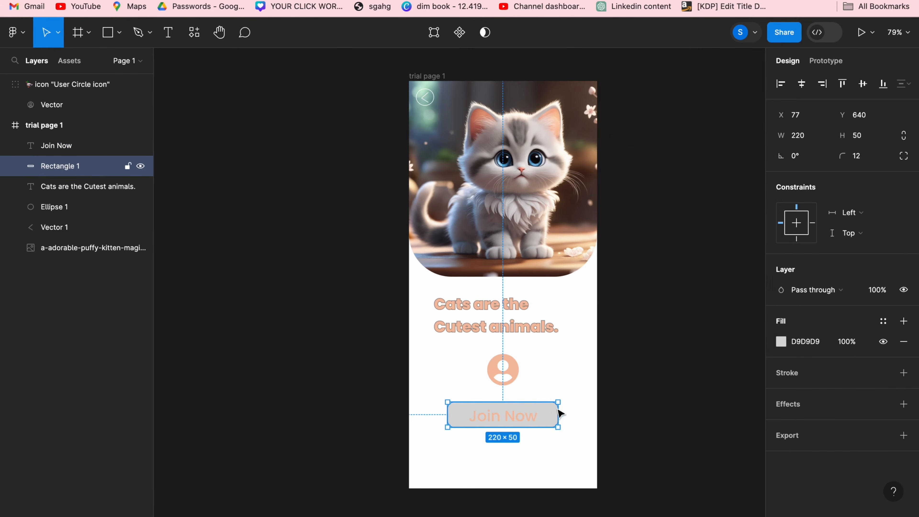
left_click(781, 342)
left_click(705, 448)
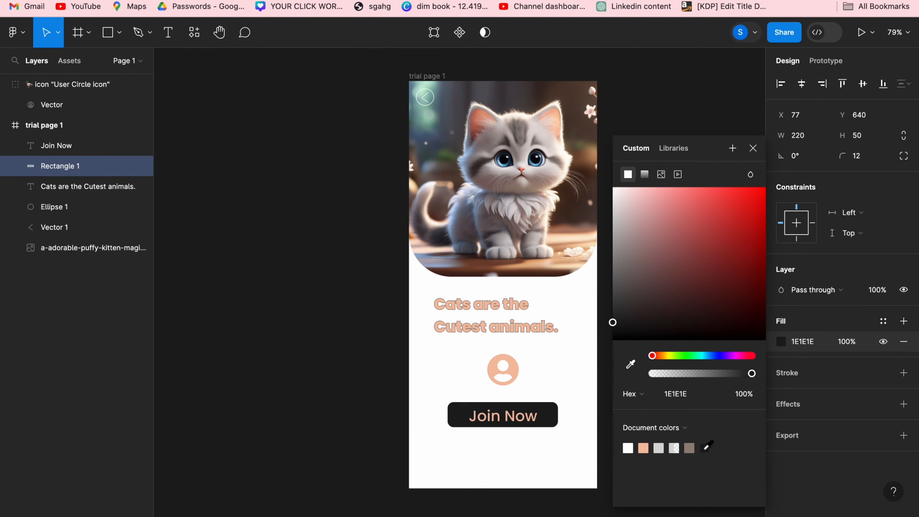
left_click(545, 451)
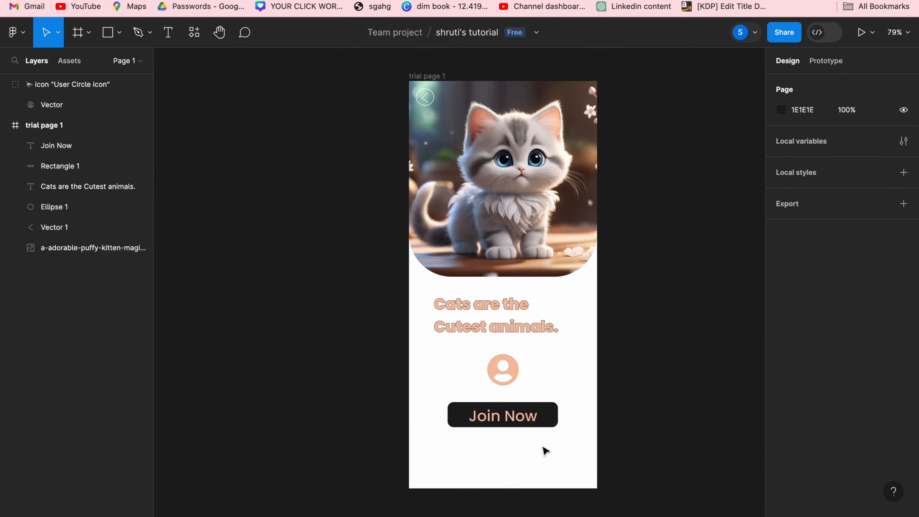
left_click_drag(488, 417, 503, 417)
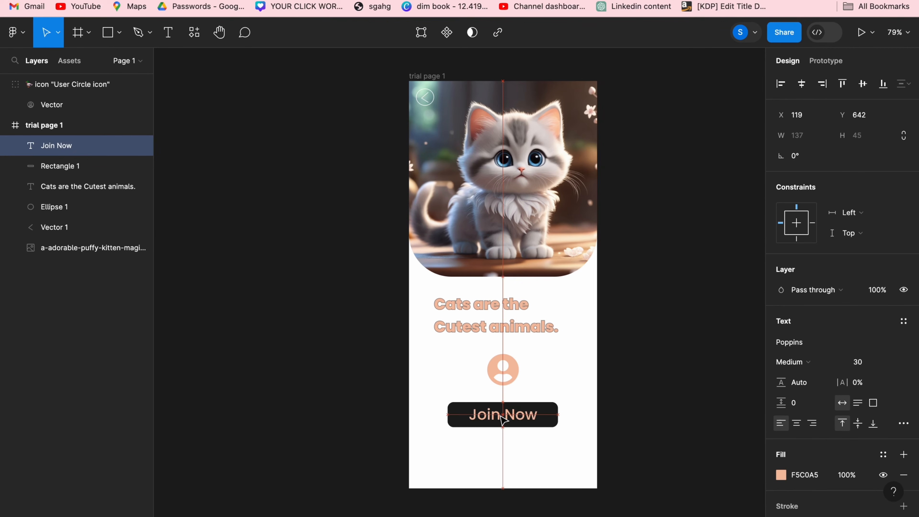
left_click(391, 419)
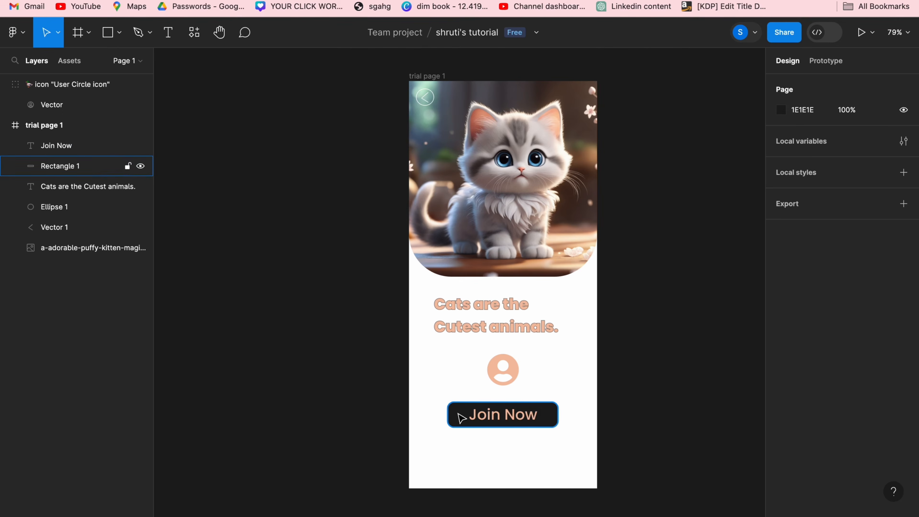
Add a drop shadow effect to the dark button rectangle
left_click(460, 416)
left_click(821, 412)
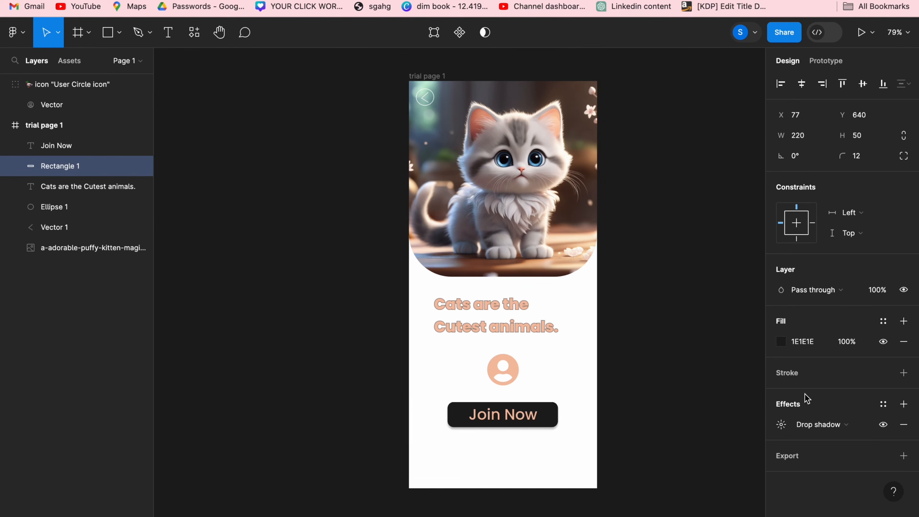
left_click(803, 426)
left_click(804, 430)
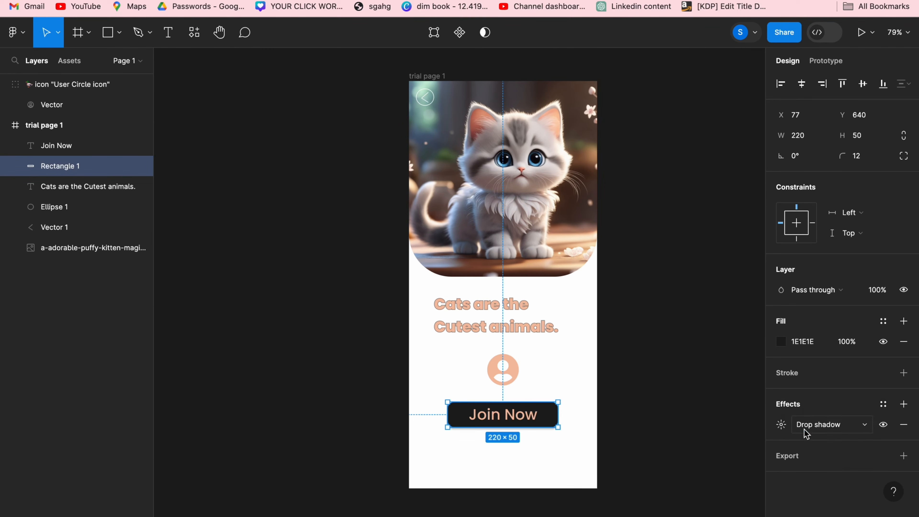
left_click(691, 406)
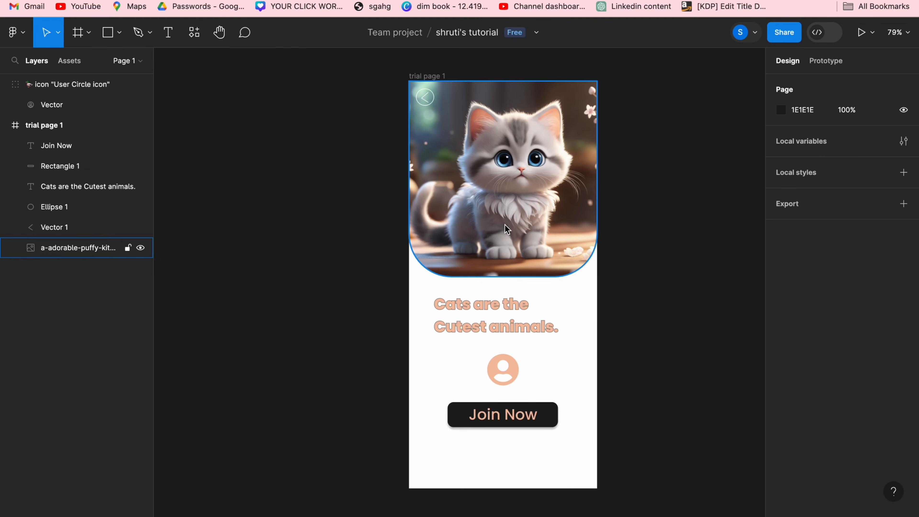
scroll(507, 229, "right", 5)
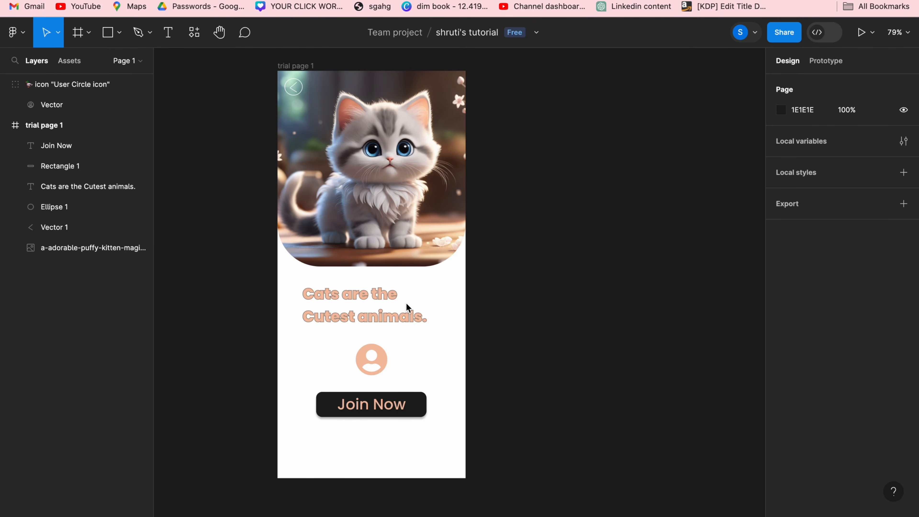
scroll(456, 345, "up", 2)
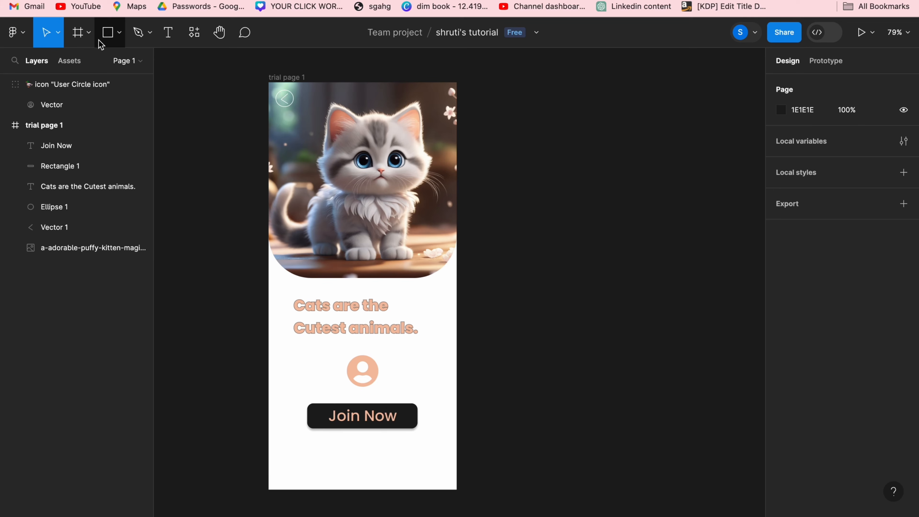
left_click(82, 41)
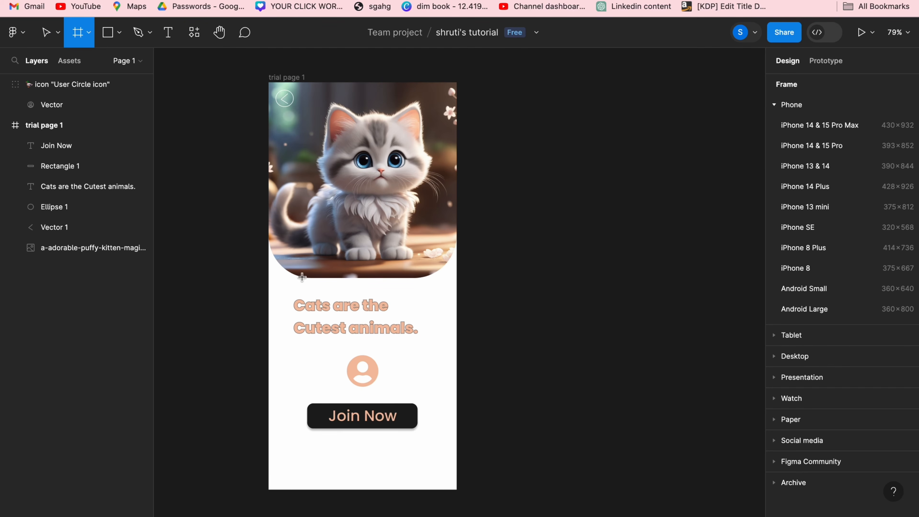
left_click(277, 291)
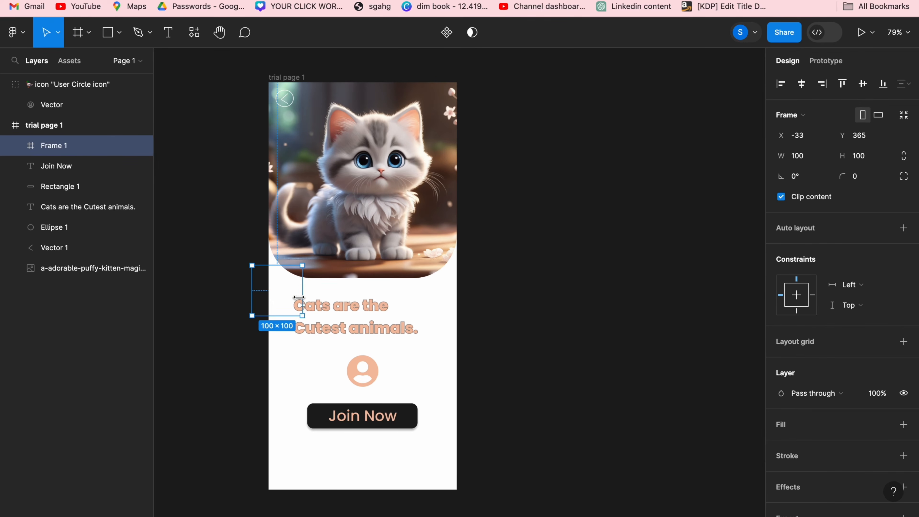
key("Delete")
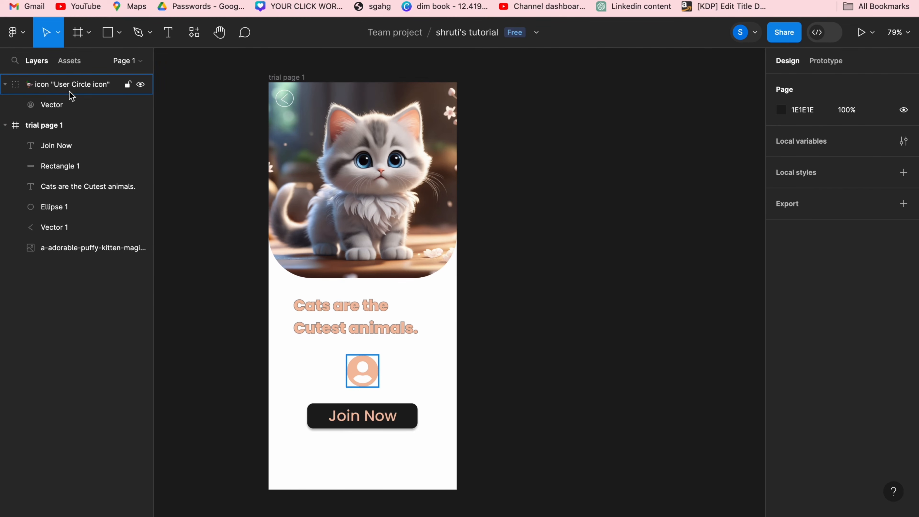
Duplicate the trial page 1 frame and delete the heading, button rectangle and "Join Now" text from the copy
left_click(54, 127)
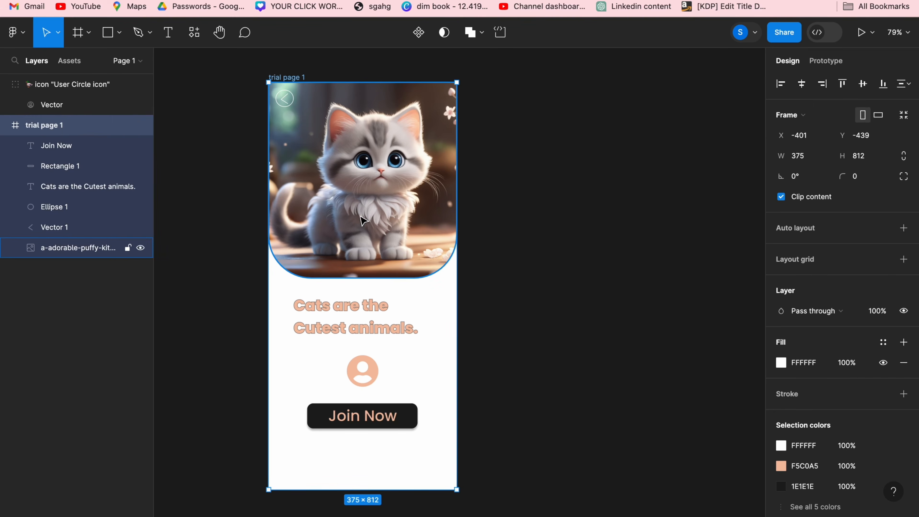
key("super+d")
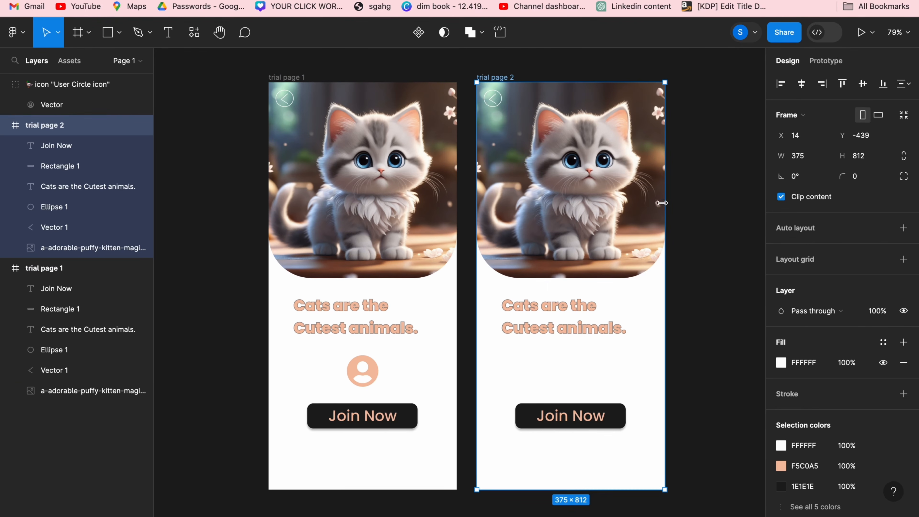
left_click(690, 305)
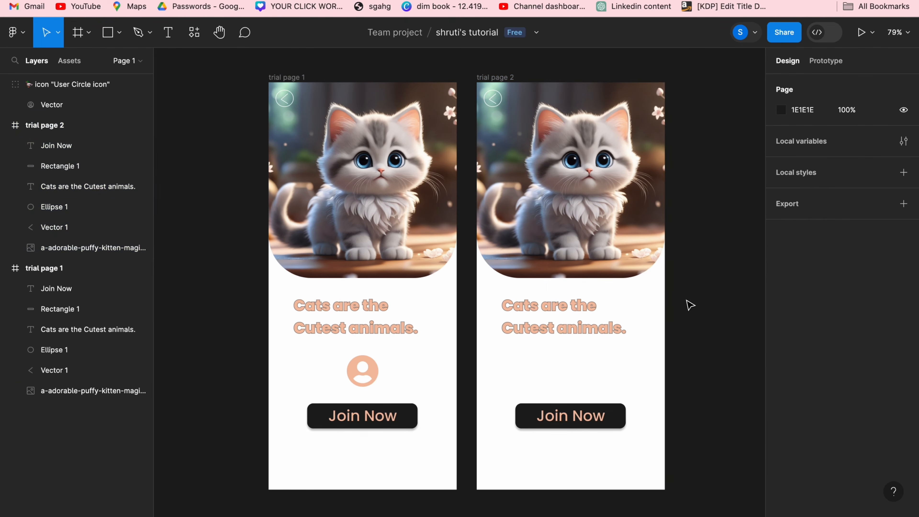
left_click_drag(679, 308, 524, 448)
key("Delete")
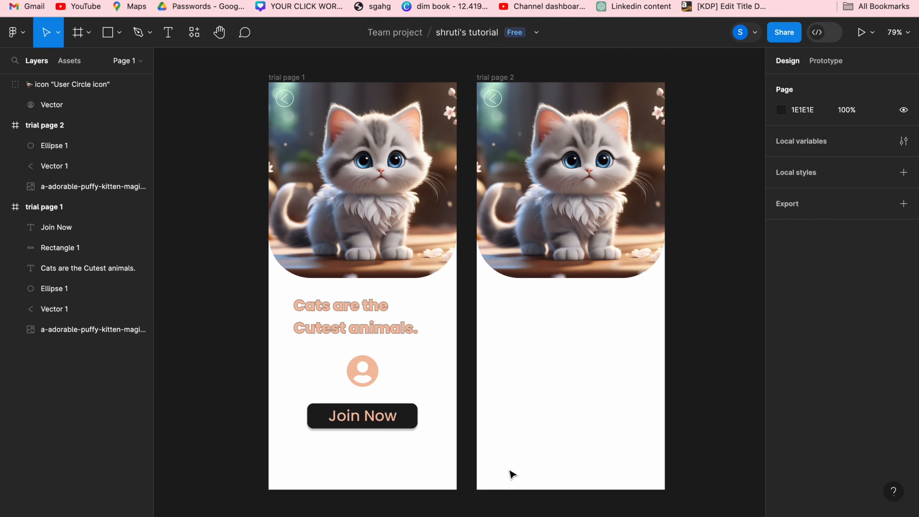
Enlarge and reposition the kitten image on trial page 2 to about 1034 × 827 so it covers the whole frame
left_click(595, 229)
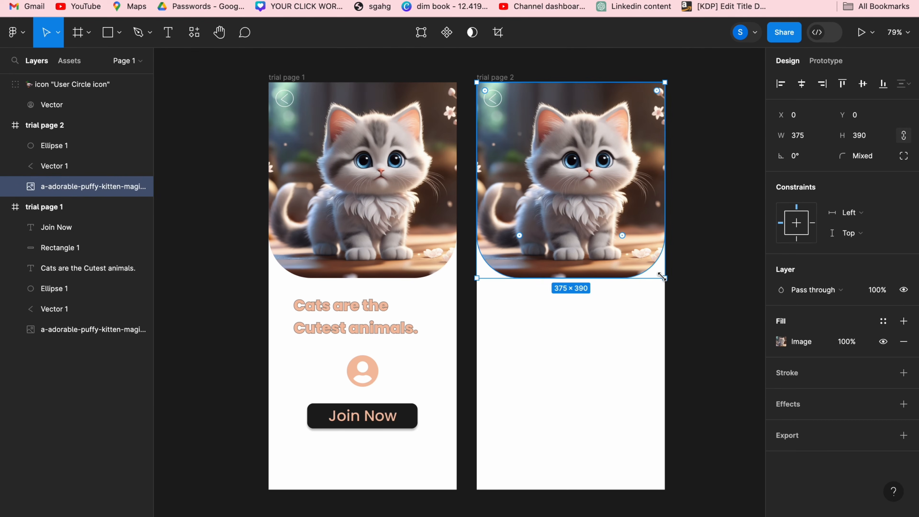
left_click_drag(662, 277, 837, 425)
left_click_drag(620, 372, 455, 357)
scroll(457, 361, "left", 5)
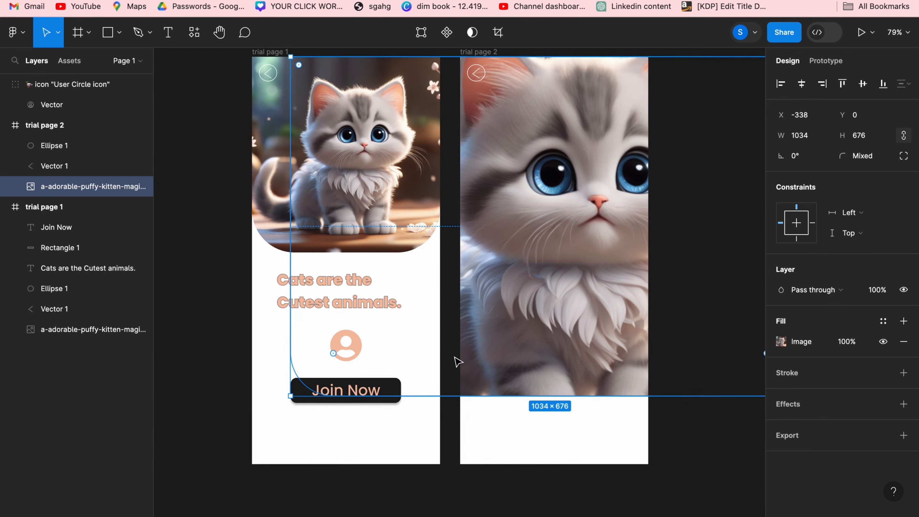
scroll(457, 361, "down", 2)
left_click_drag(586, 383, 565, 465)
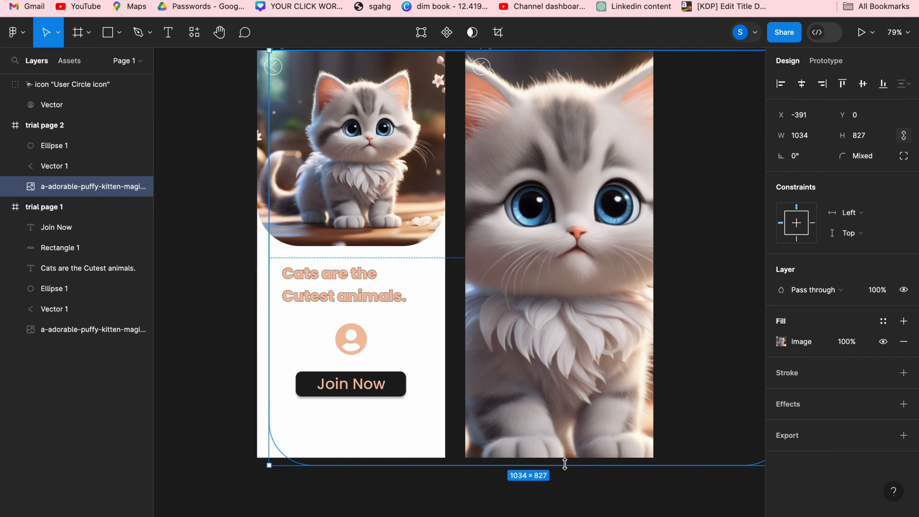
left_click(224, 415)
scroll(470, 382, "left", 3)
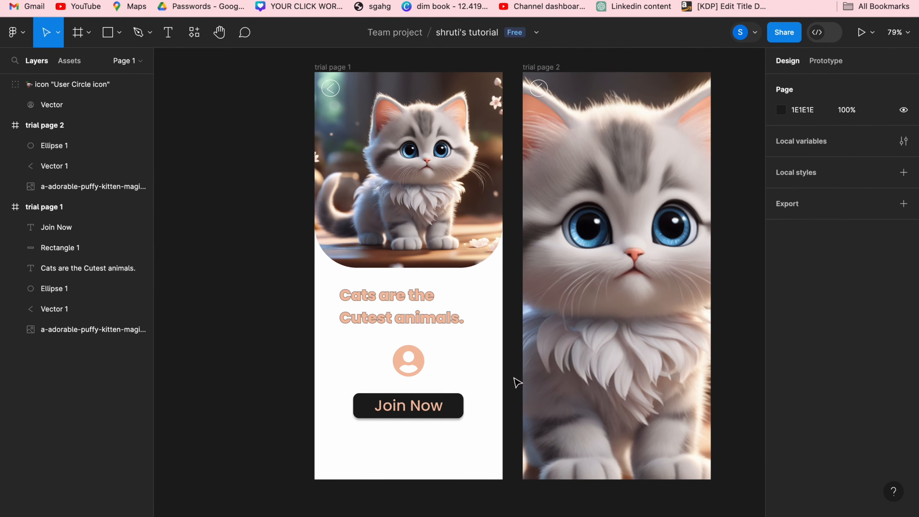
Duplicate the "Join Now" text with its dark rectangle from trial page 1 onto the lower part of trial page 2
scroll(517, 383, "right", 3)
scroll(518, 382, "down", 2)
left_click(381, 385)
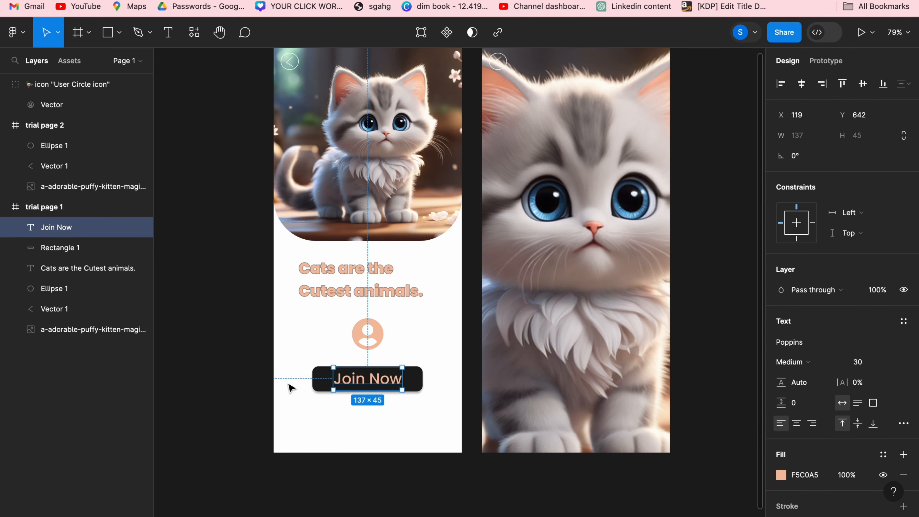
left_click_drag(288, 383, 580, 381)
key("super+d")
Change the button text on trial page 2 to "Thanks" and center it on its rectangle
left_click(577, 378)
double_click(578, 377)
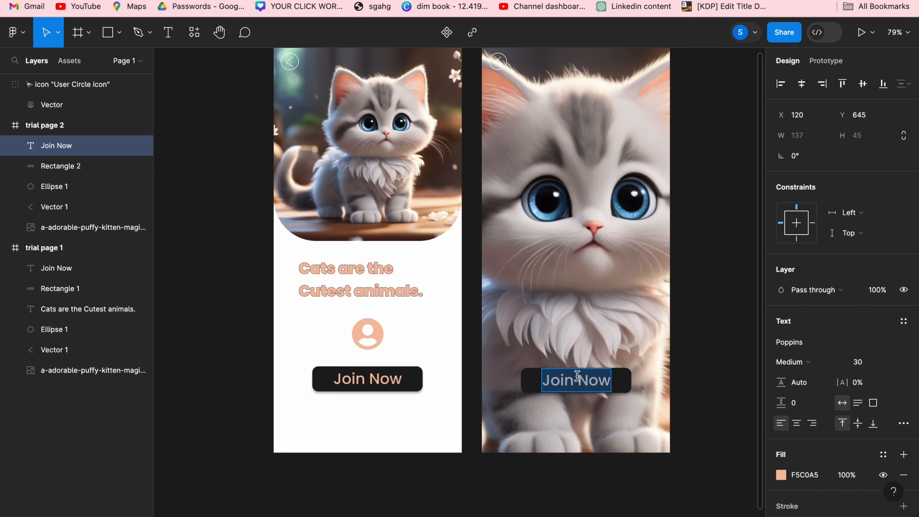
type("T")
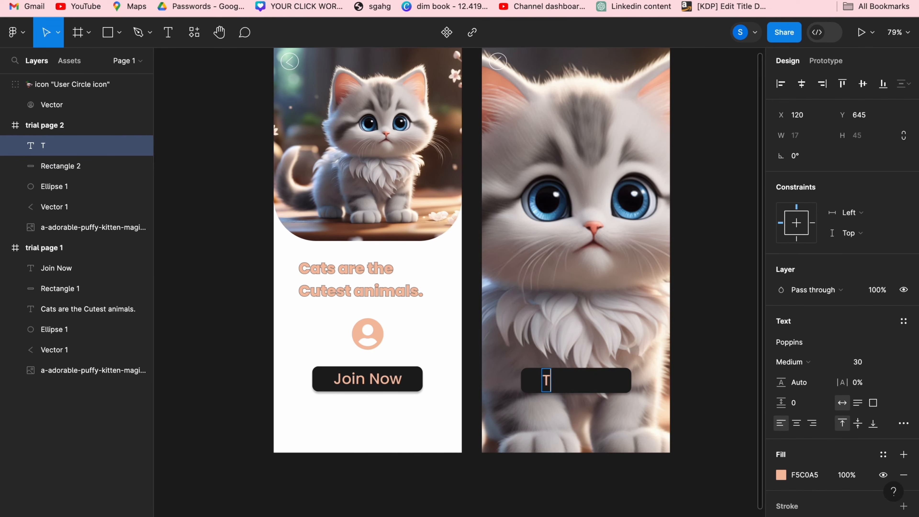
type("hanks")
key("Escape")
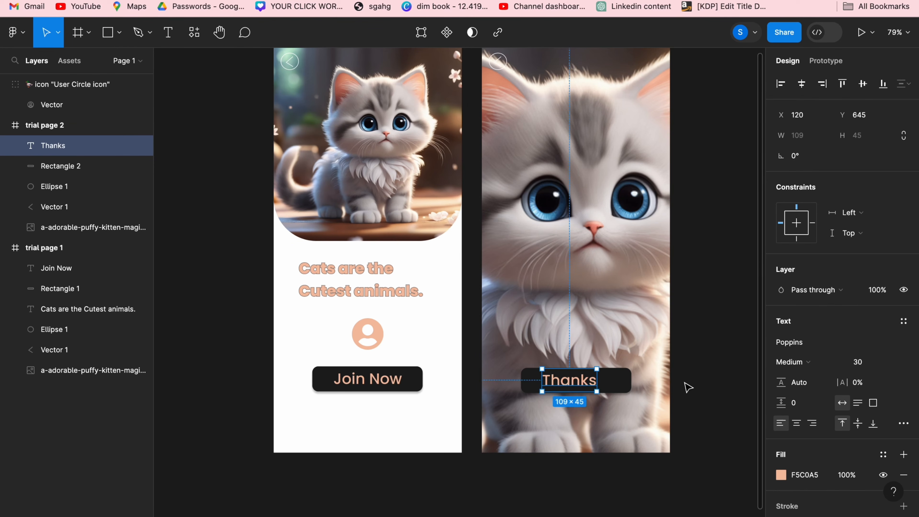
left_click(718, 348)
Create an on-click prototype connection from the "Join Now" rectangle to trial page 2, with the Navigate to action and Instant transition
scroll(718, 348, "down", 4)
scroll(718, 348, "up", 2)
scroll(718, 348, "right", 2)
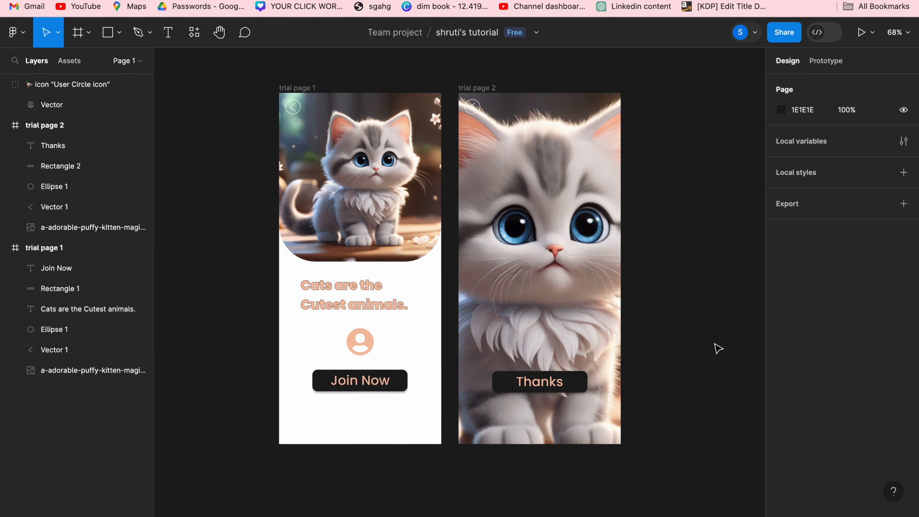
scroll(718, 348, "left", 1)
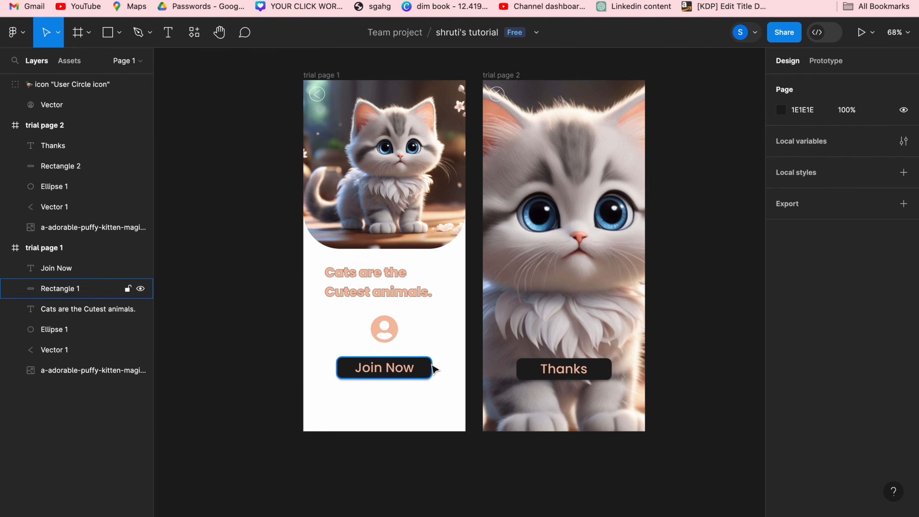
left_click(432, 367)
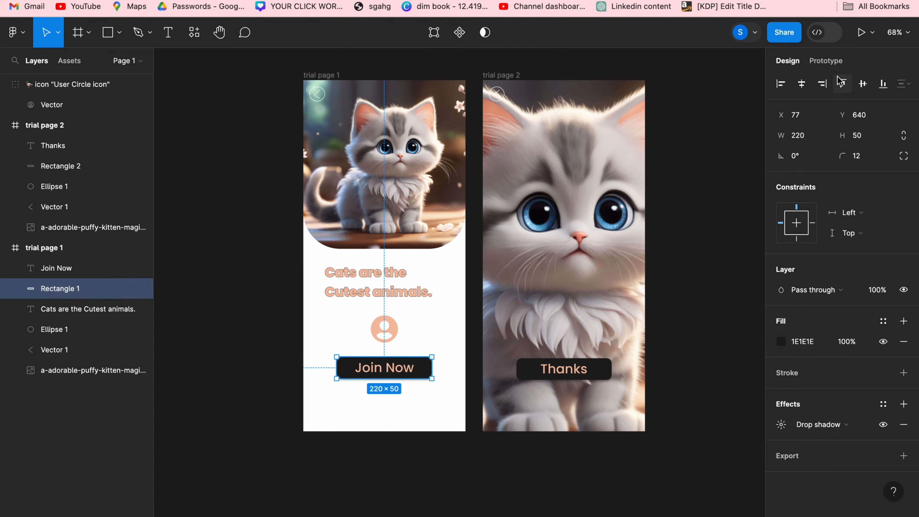
left_click(824, 61)
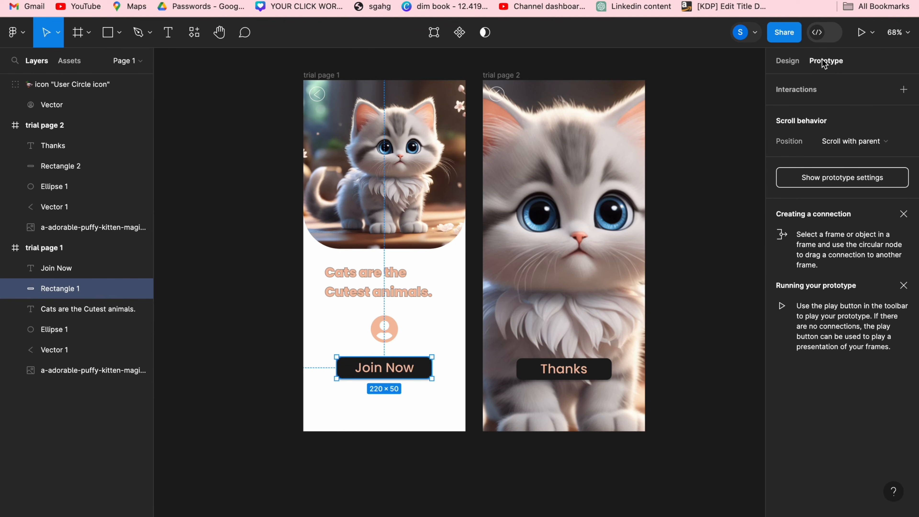
mouse_move(428, 375)
left_click_drag(432, 368, 505, 277)
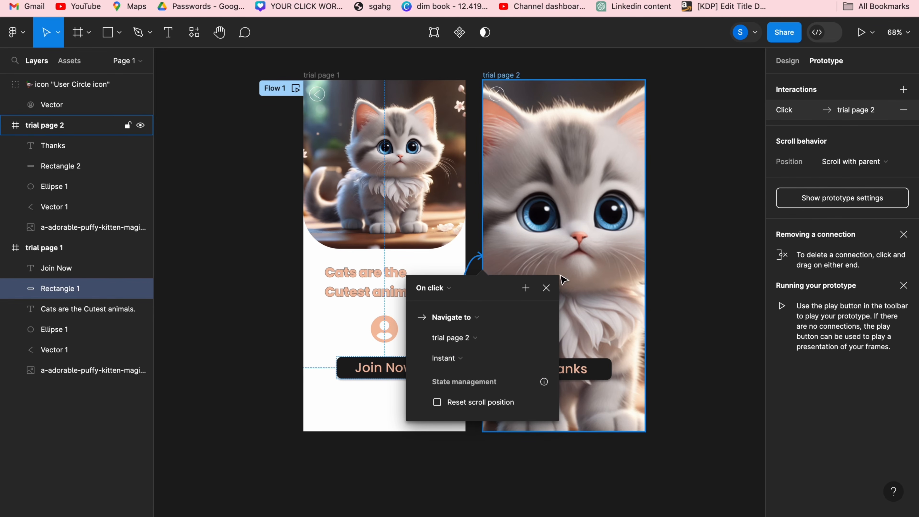
left_click(450, 320)
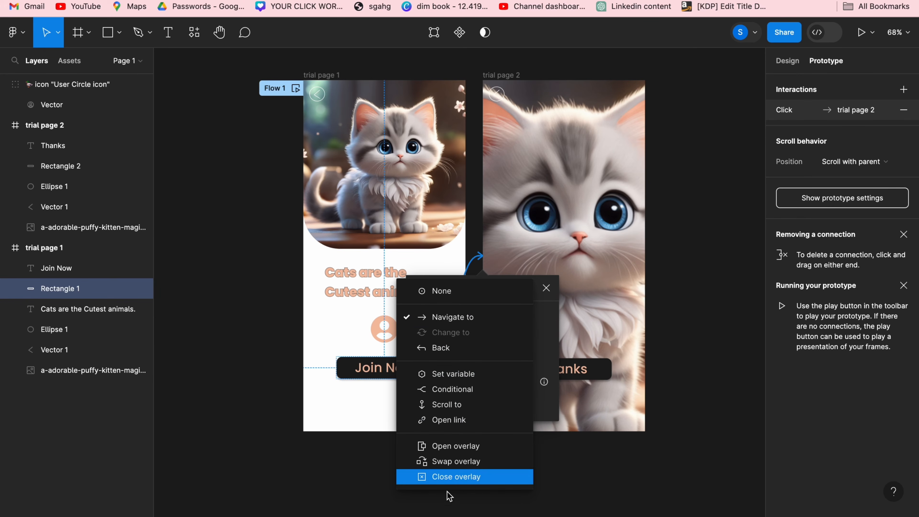
left_click(546, 312)
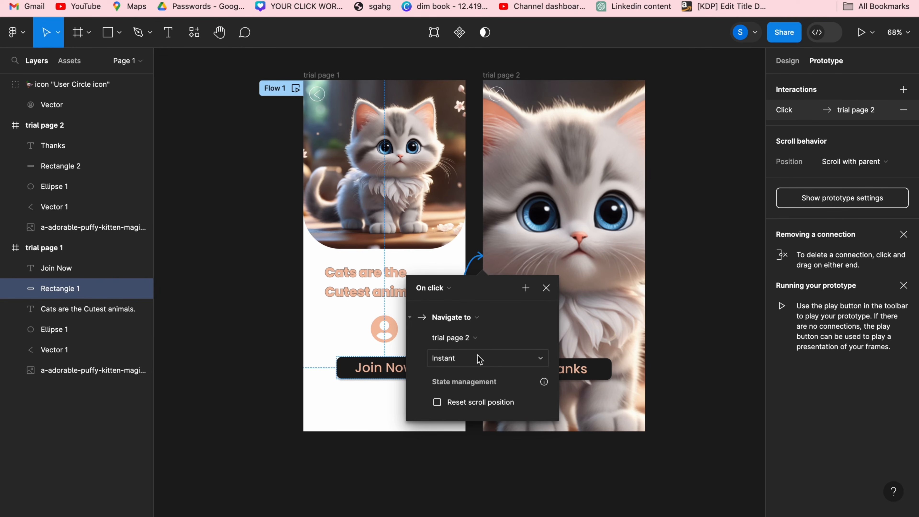
Change the transition of the "Join Now" rectangle's connection to Dissolve and close the interaction settings
left_click(464, 363)
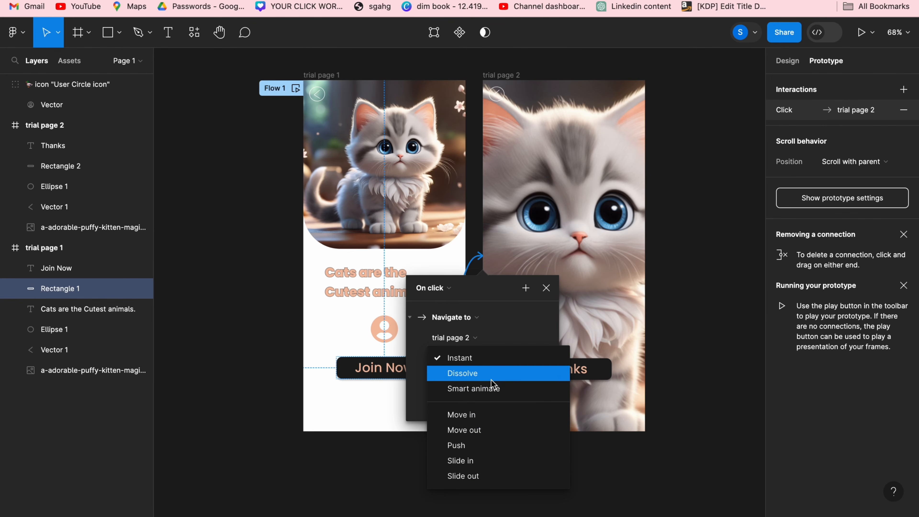
left_click(491, 379)
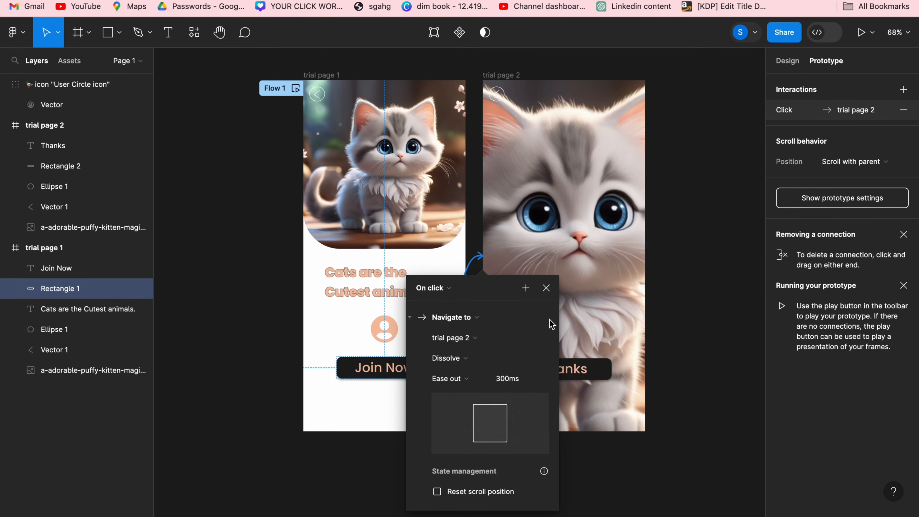
left_click(546, 297)
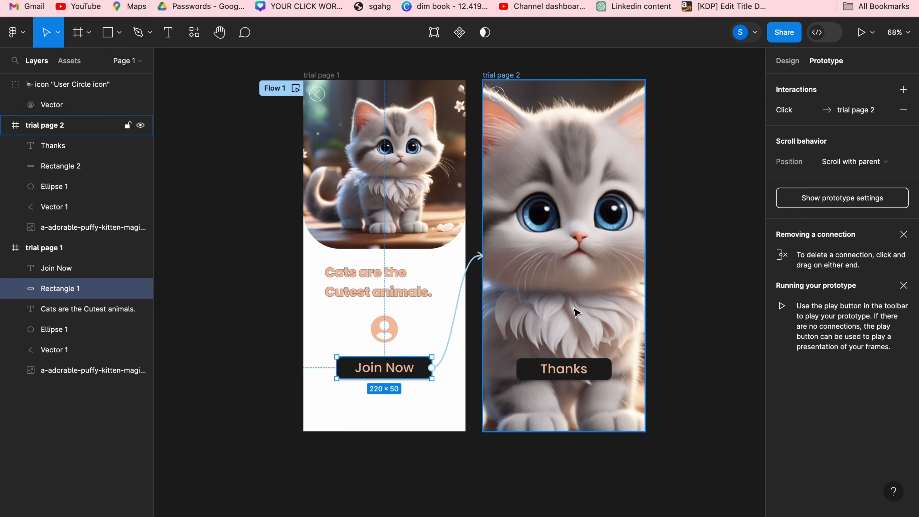
Preview the prototype, test the "Join Now" link to trial page 2, and return to the design canvas
scroll(597, 322, "up", 2)
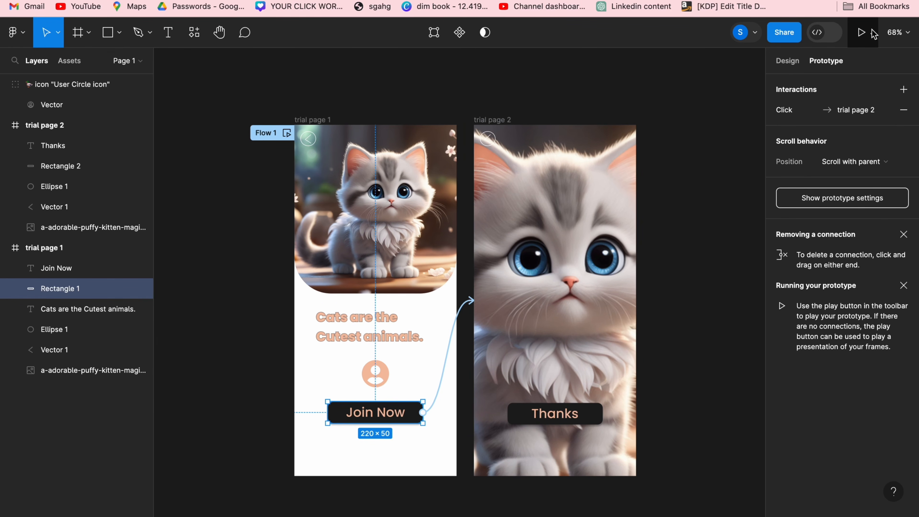
left_click(863, 35)
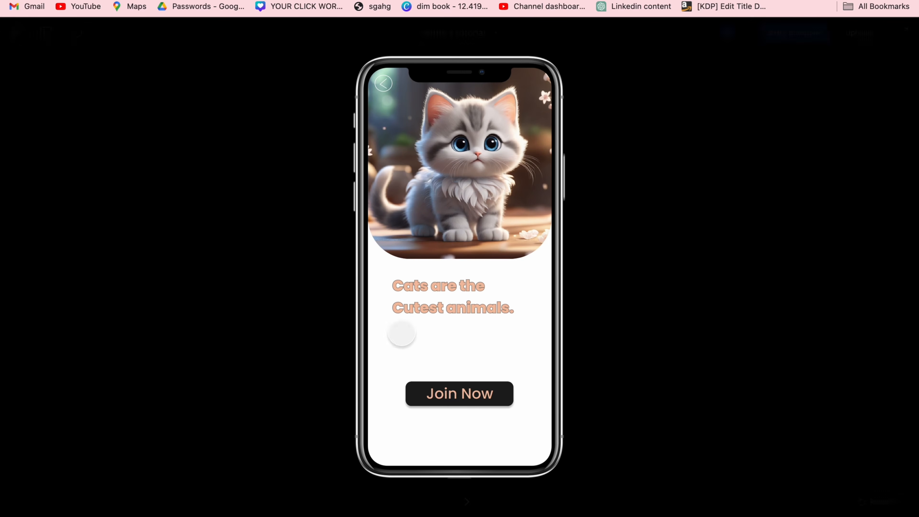
left_click(448, 395)
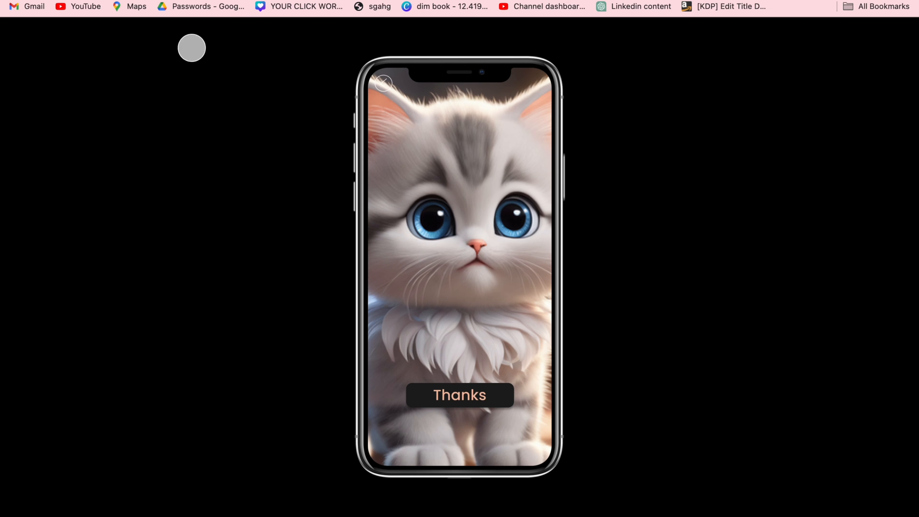
mouse_move(191, 40)
key("Escape")
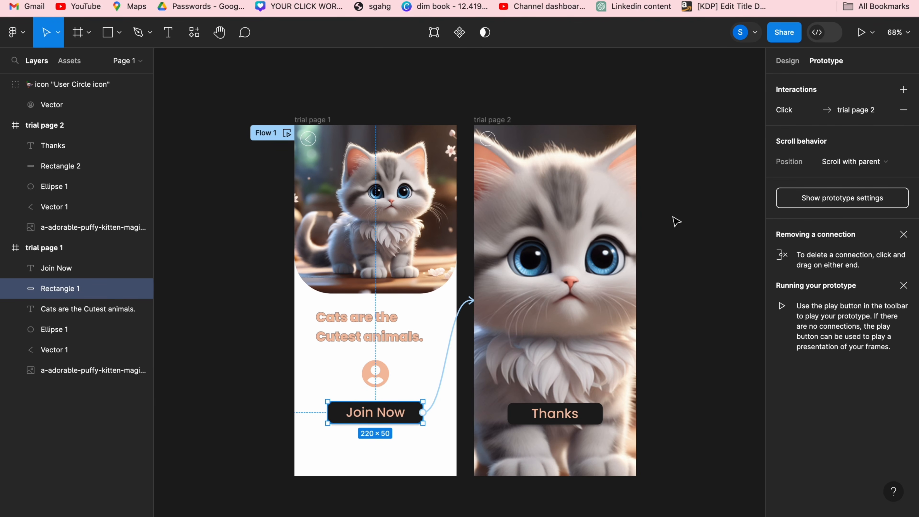